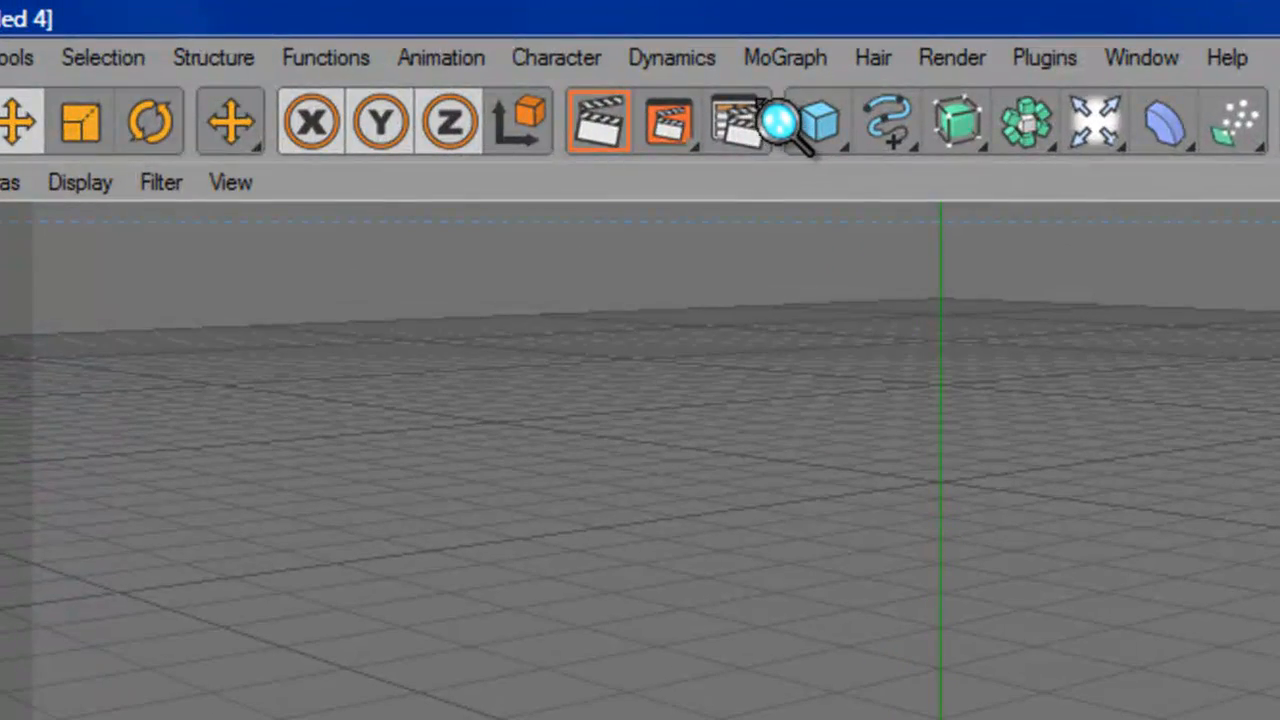
# Set the render output size to 1280 pixels wide and 720 pixels high
pyautogui.click(762, 120)
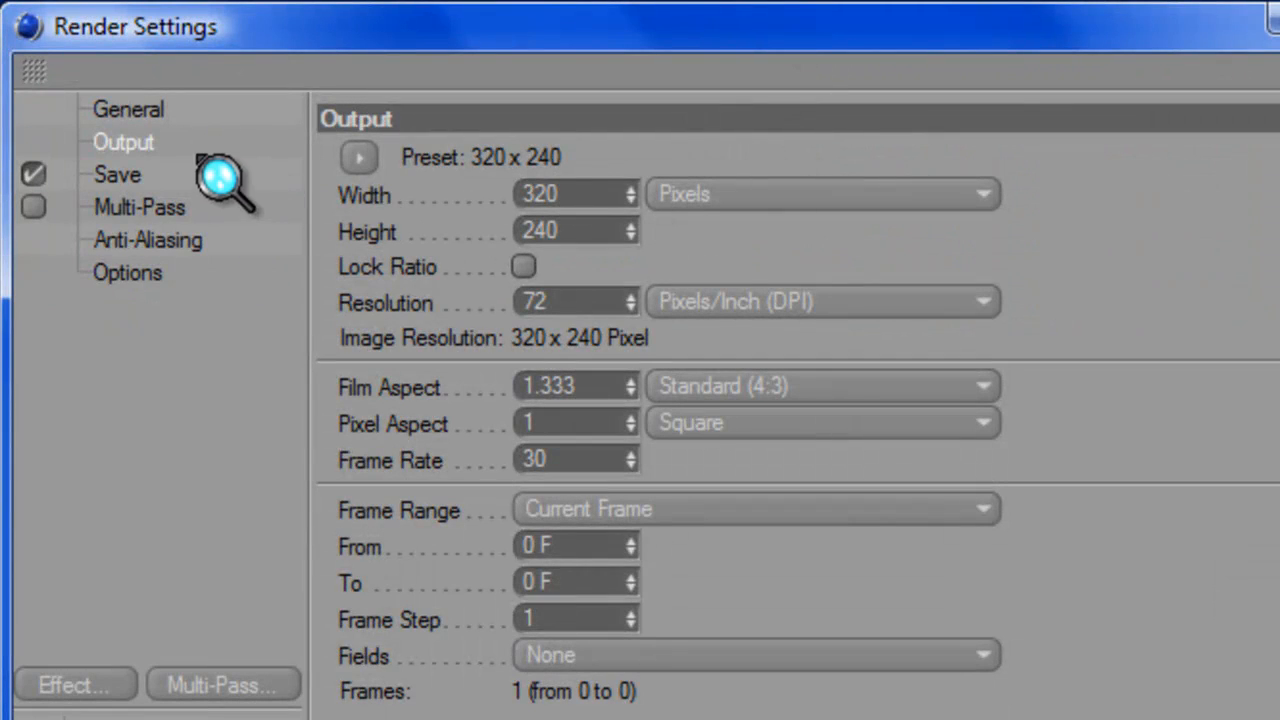
pyautogui.doubleClick(555, 194)
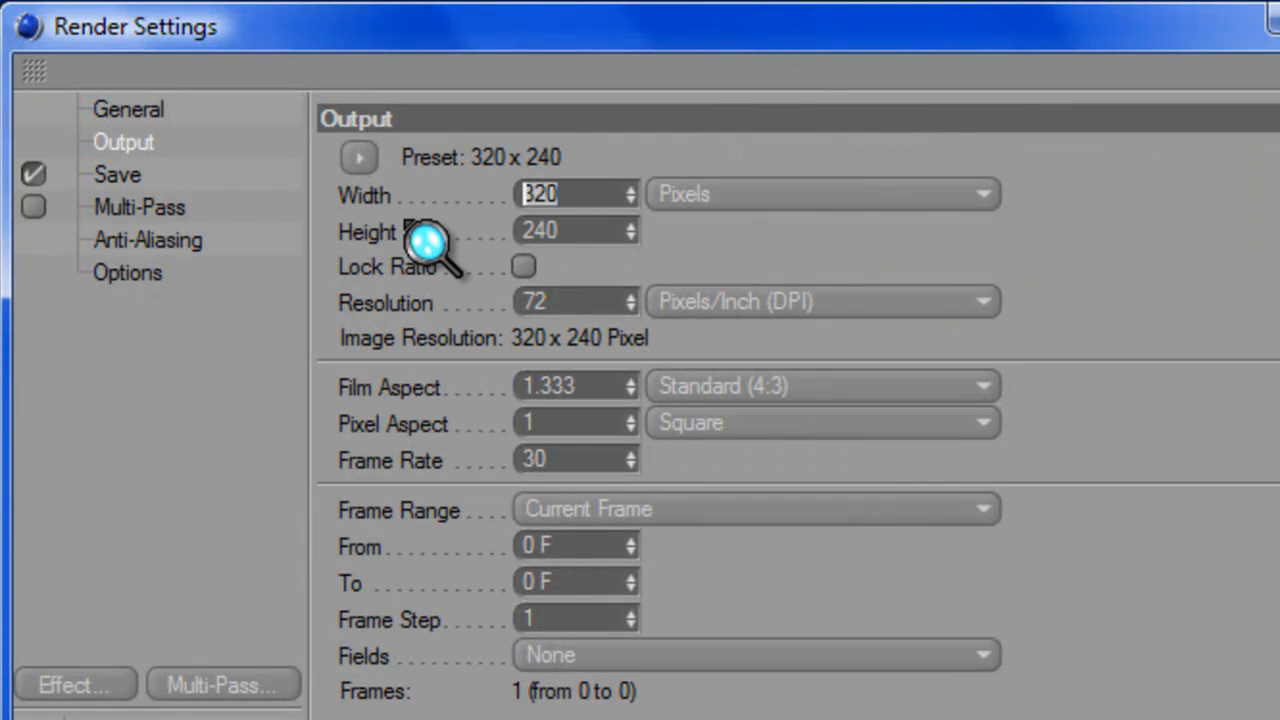
pyautogui.write('128')
pyautogui.press('Tab')
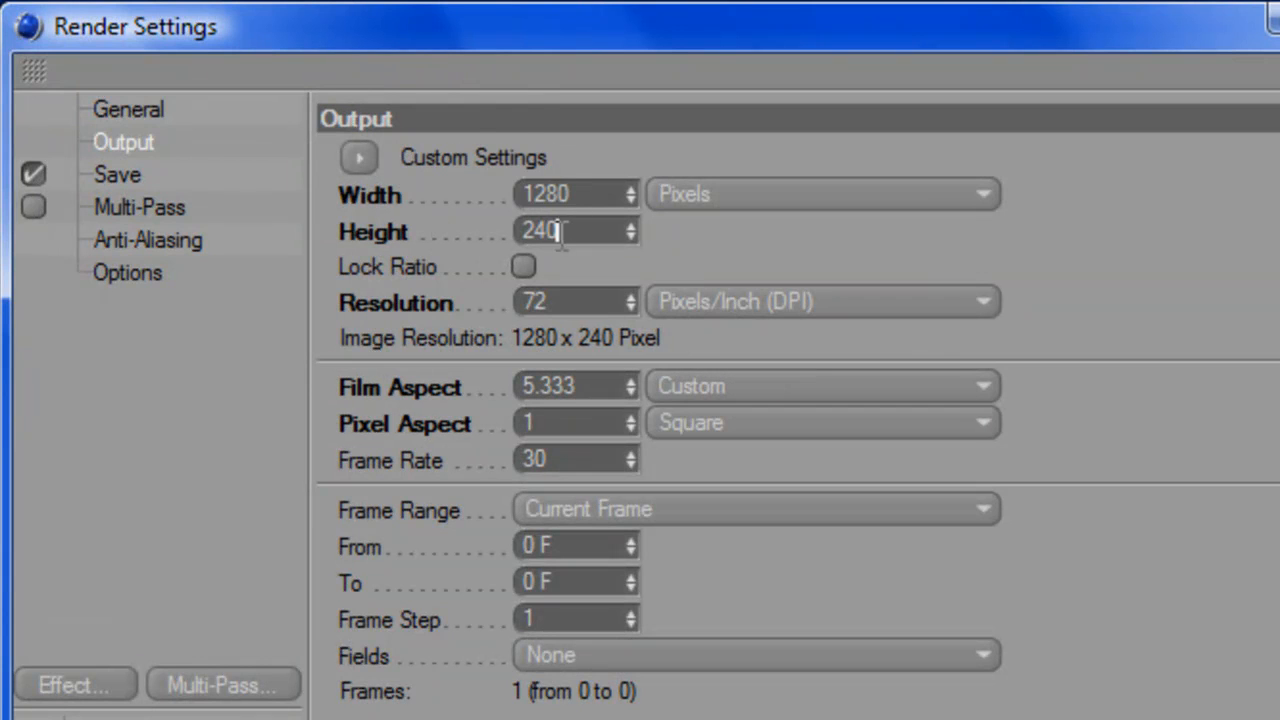
pyautogui.press('BackSpace')
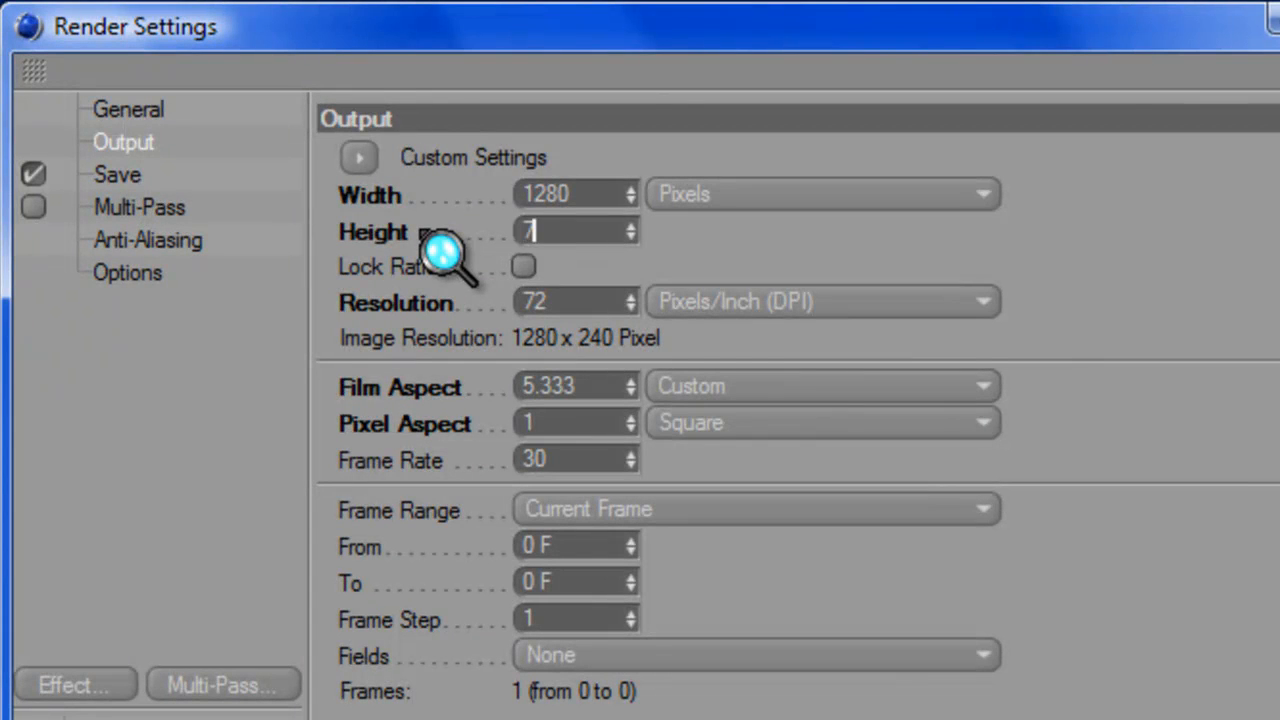
pyautogui.write('720')
pyautogui.press('Return')
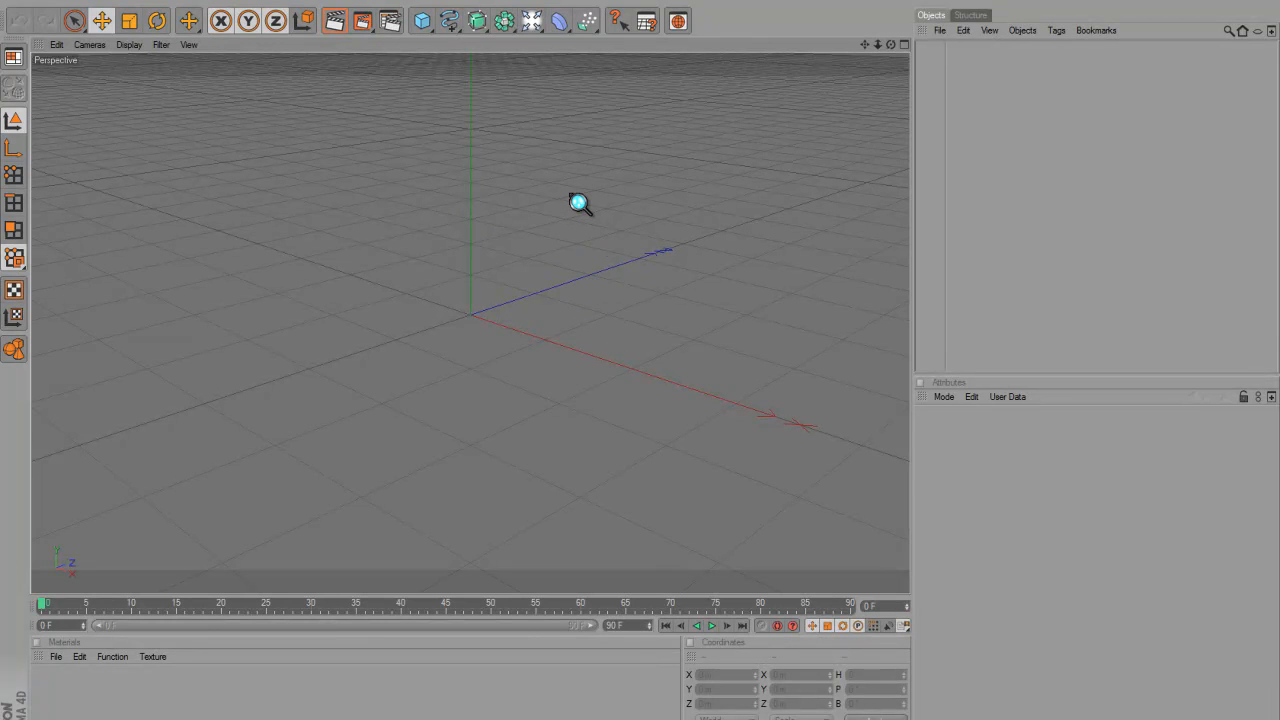
# Add a MoGraph text object and change its text to TrialsCustomMaps
pyautogui.scroll(-3, 714, 208)
pyautogui.scroll(2, 722, 215)
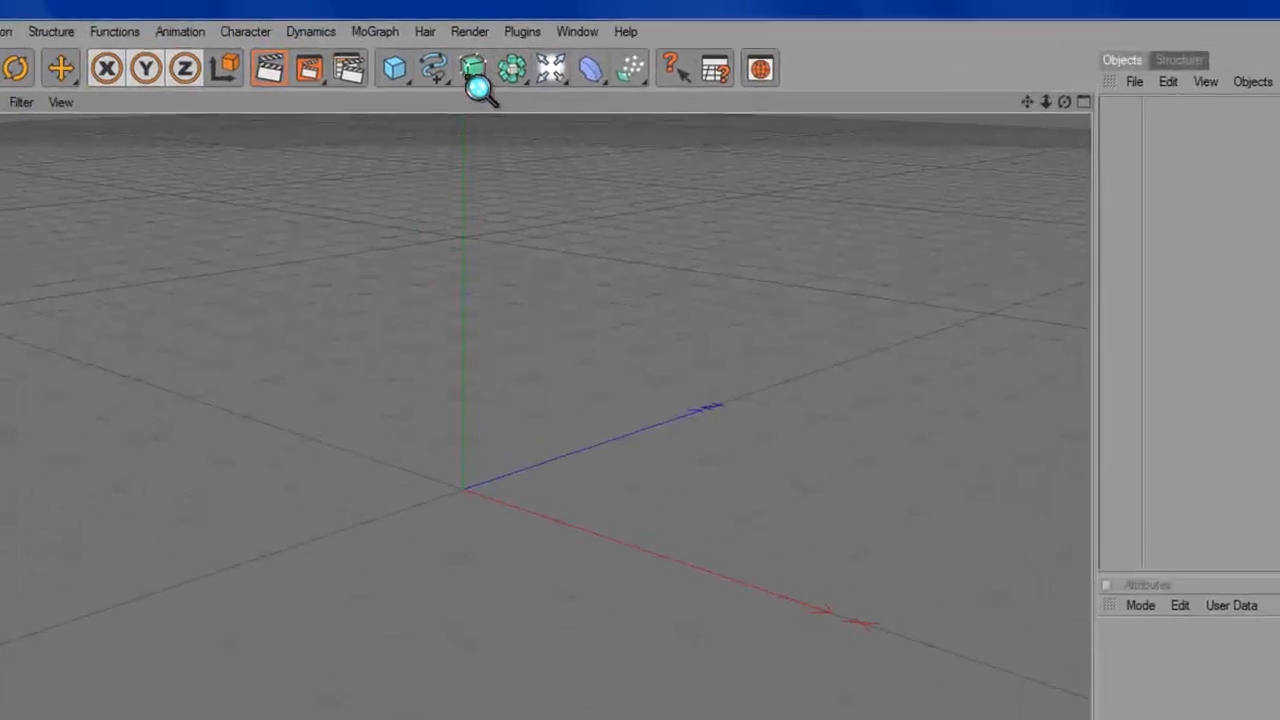
pyautogui.click(392, 36)
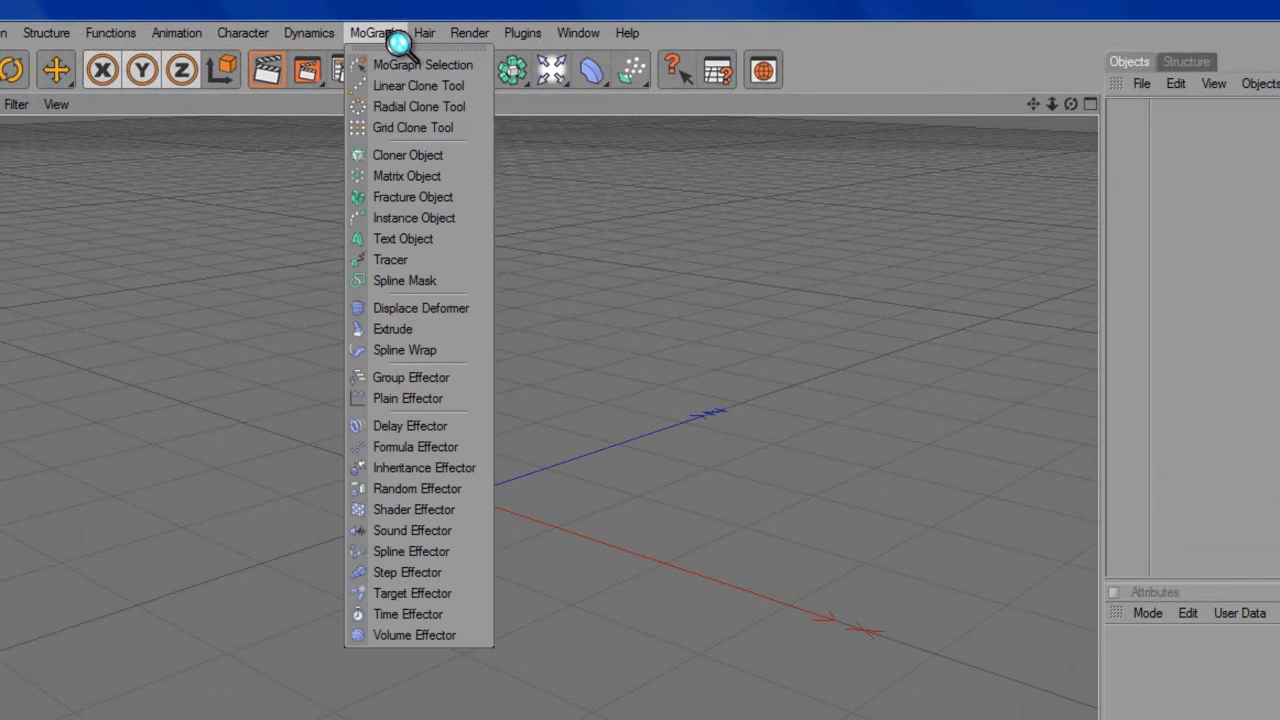
pyautogui.click(380, 238)
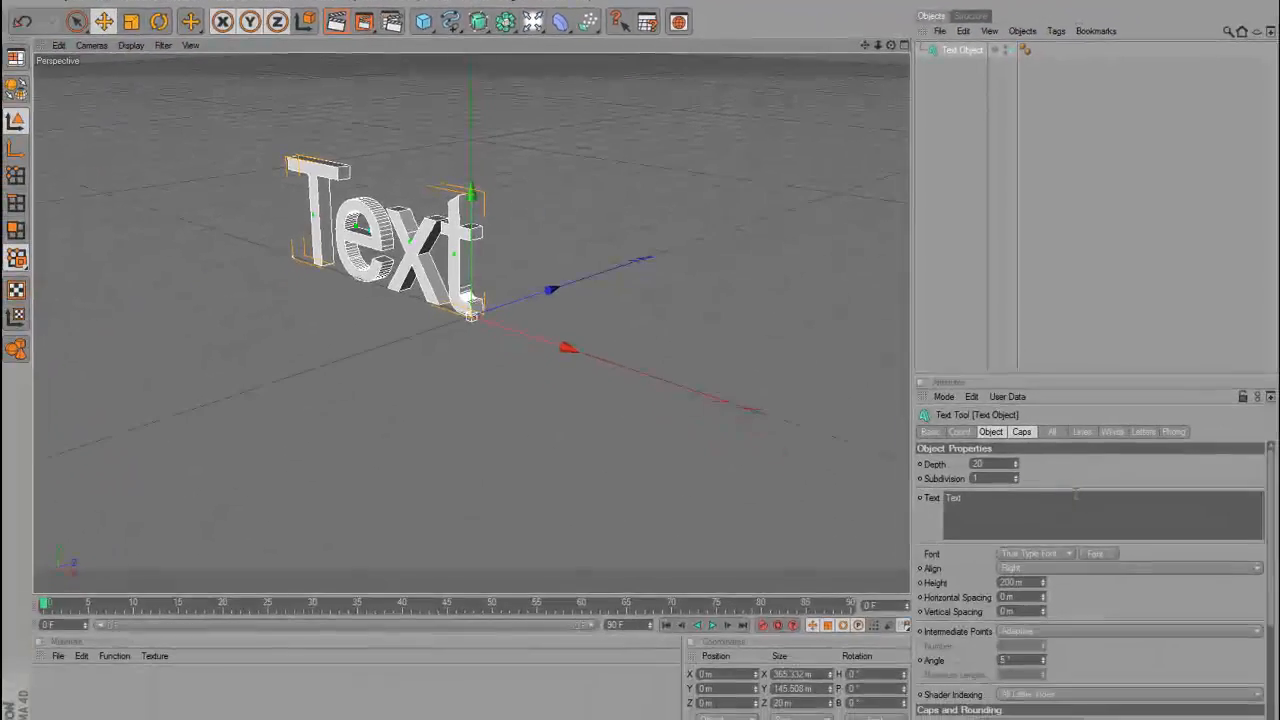
pyautogui.moveTo(972, 498); pyautogui.dragTo(881, 470)
pyautogui.press('BackSpace')
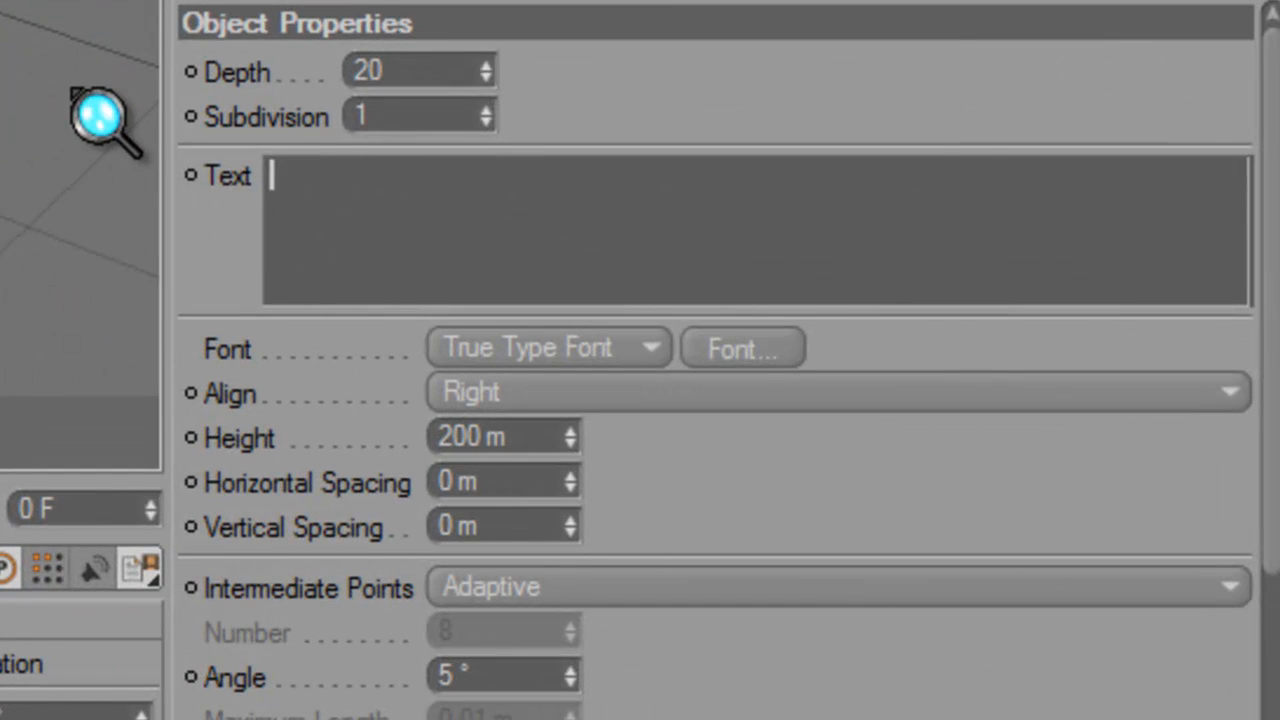
pyautogui.write('TrialsCustomMa')
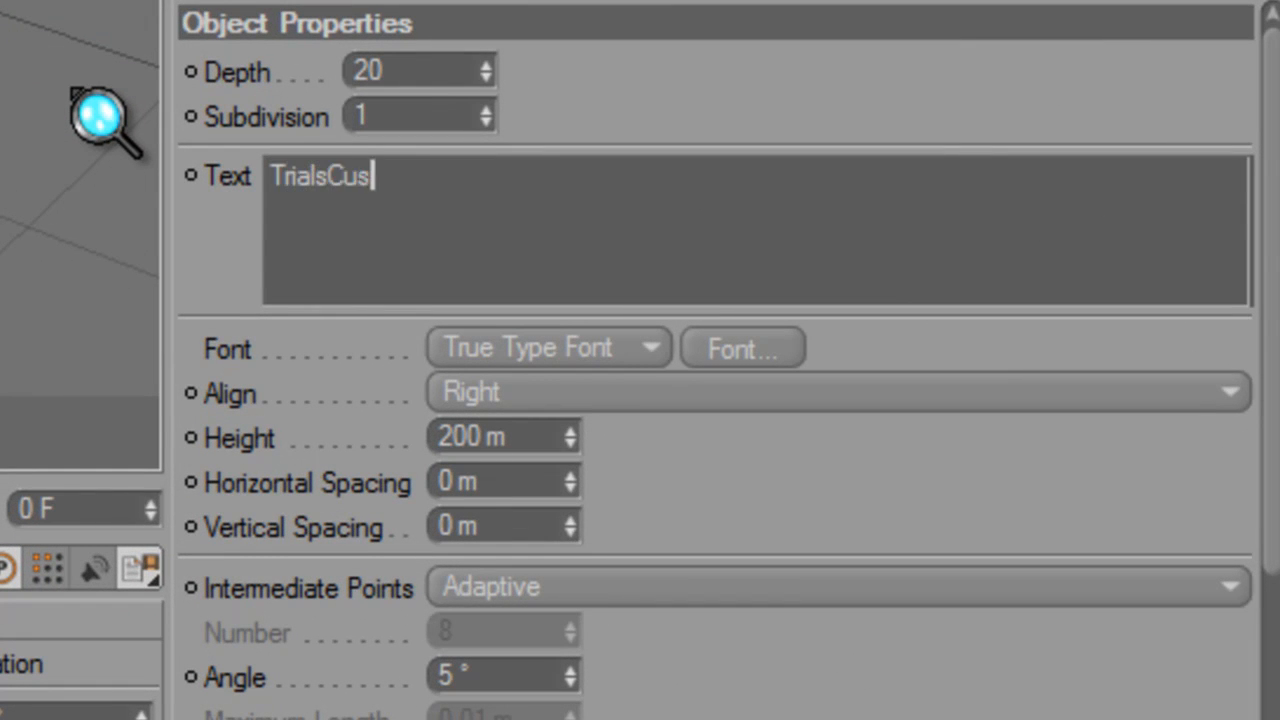
pyautogui.write('ps')
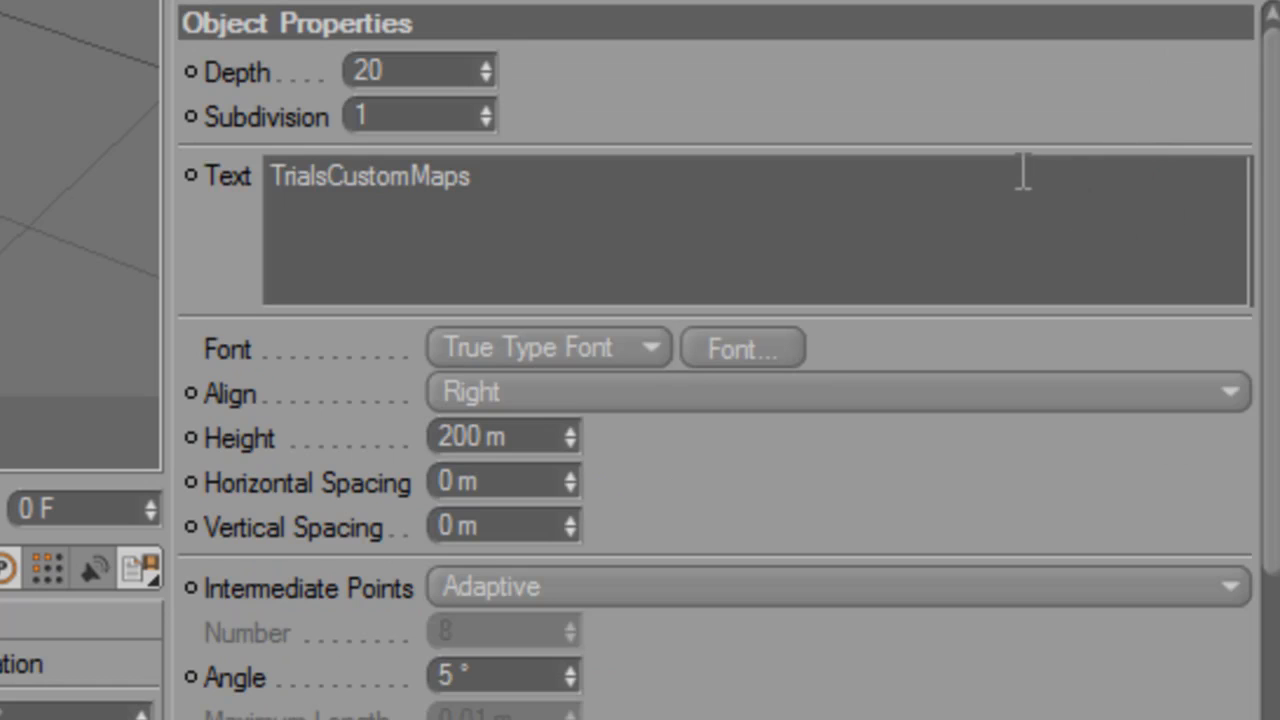
# Set the text object's alignment to Middle
pyautogui.click(651, 350)
pyautogui.click(652, 352)
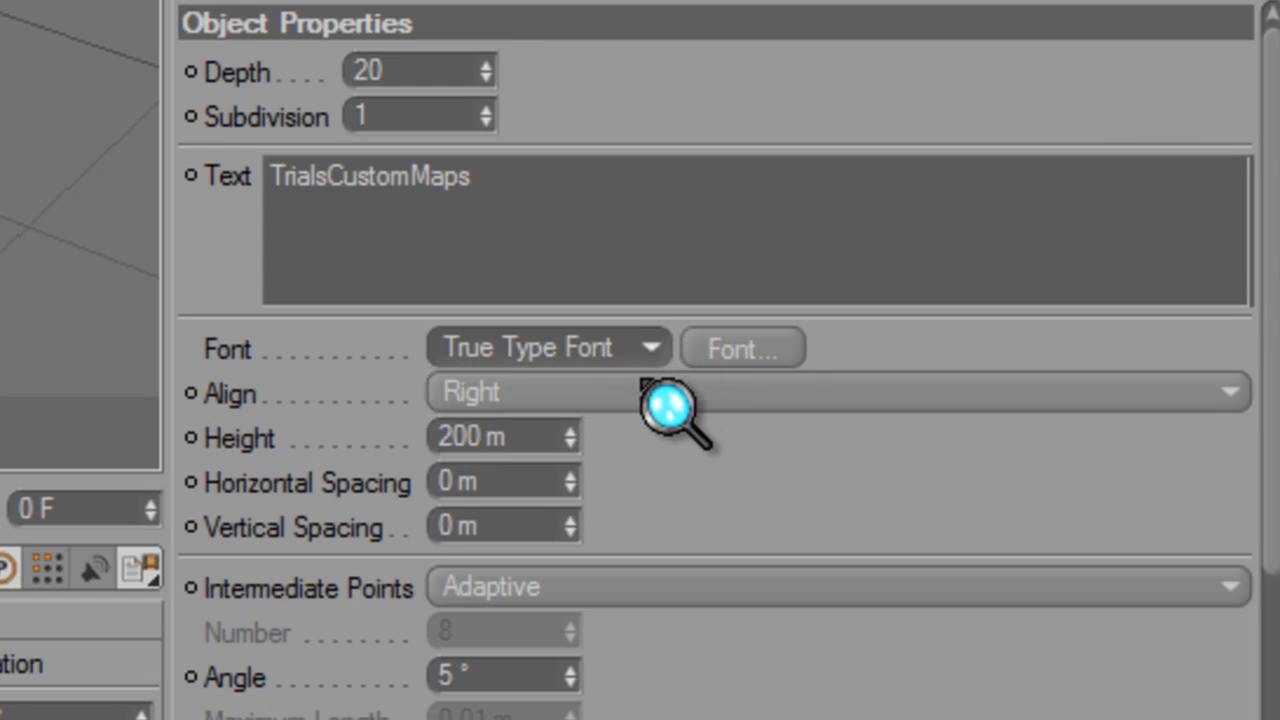
pyautogui.click(643, 390)
pyautogui.click(583, 486)
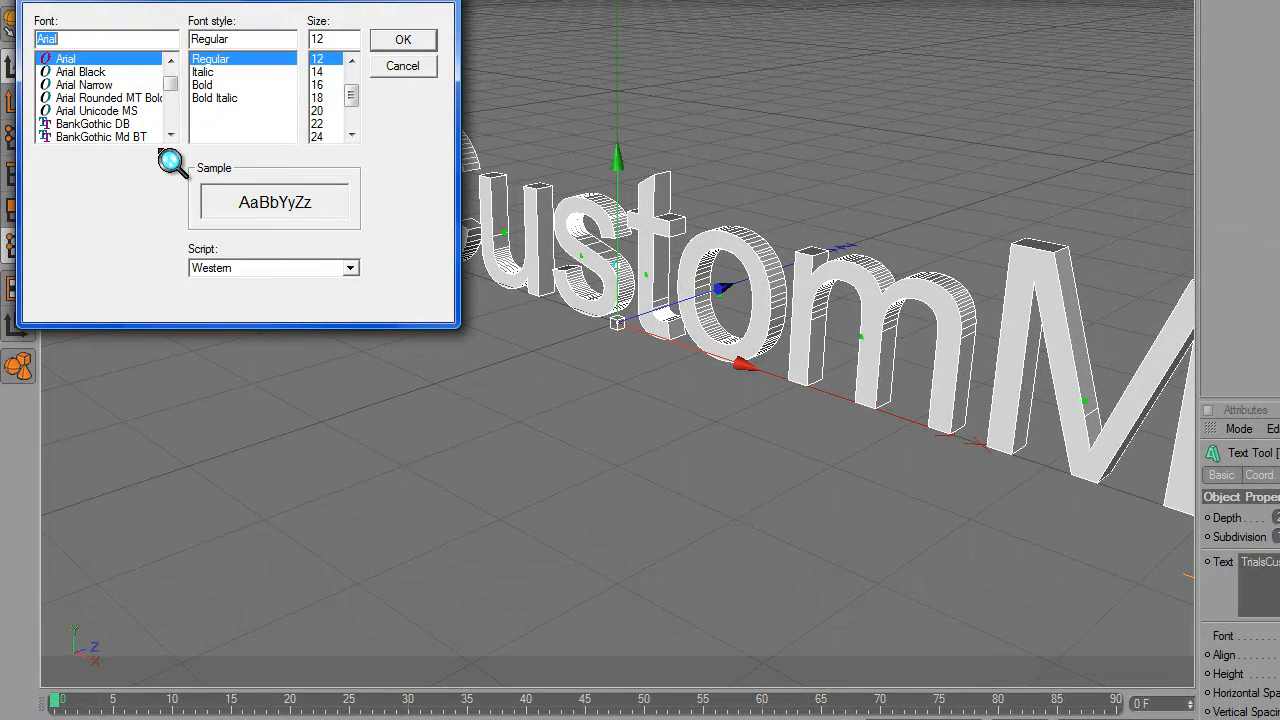
# Change the text object's font to BankGothic Md BT, Regular
pyautogui.click(172, 136)
pyautogui.click(172, 136)
pyautogui.click(172, 136)
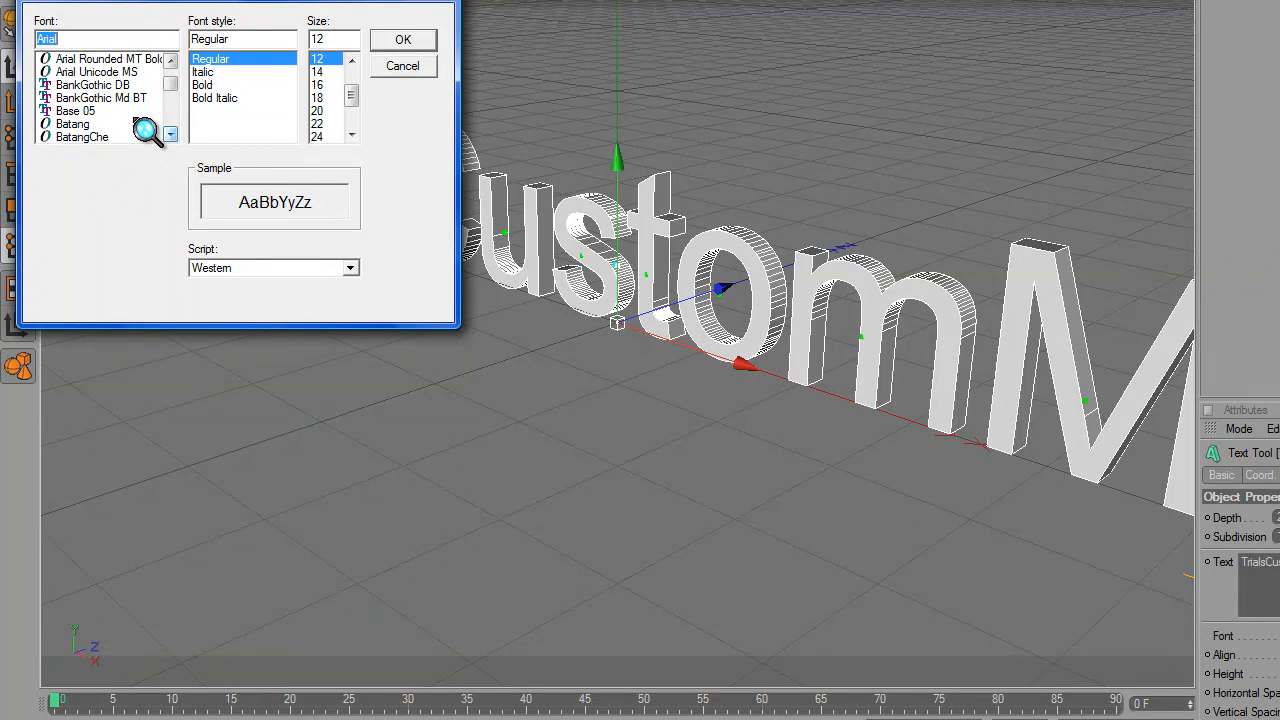
pyautogui.click(100, 111)
pyautogui.click(143, 98)
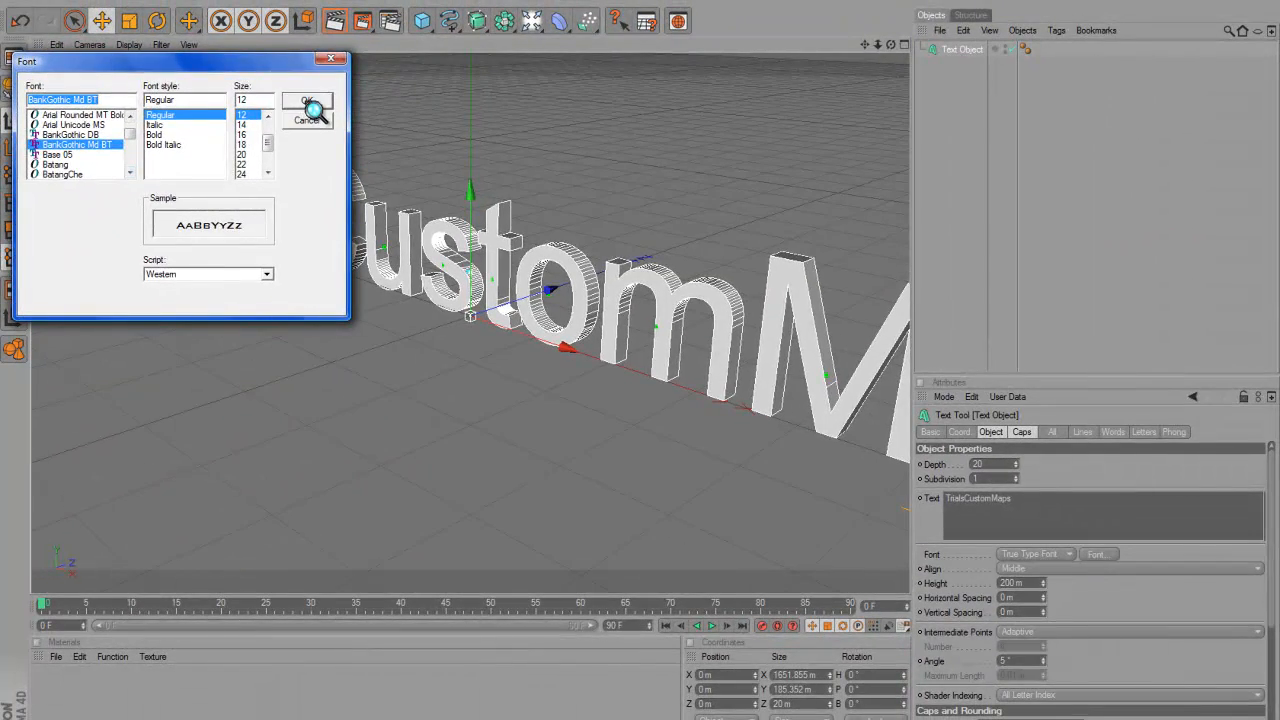
pyautogui.click(386, 55)
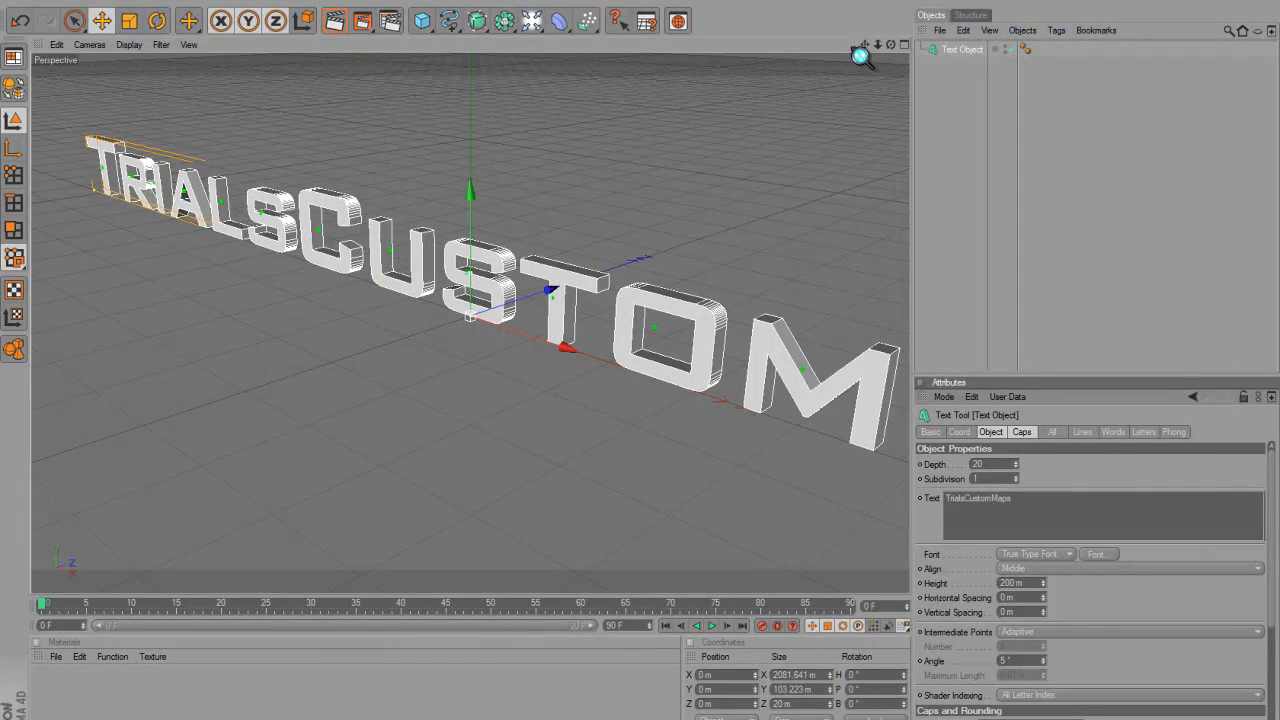
# View the whole text from the front and set its extrusion depth to 60
pyautogui.moveTo(895, 50); pyautogui.dragTo(800, 334)
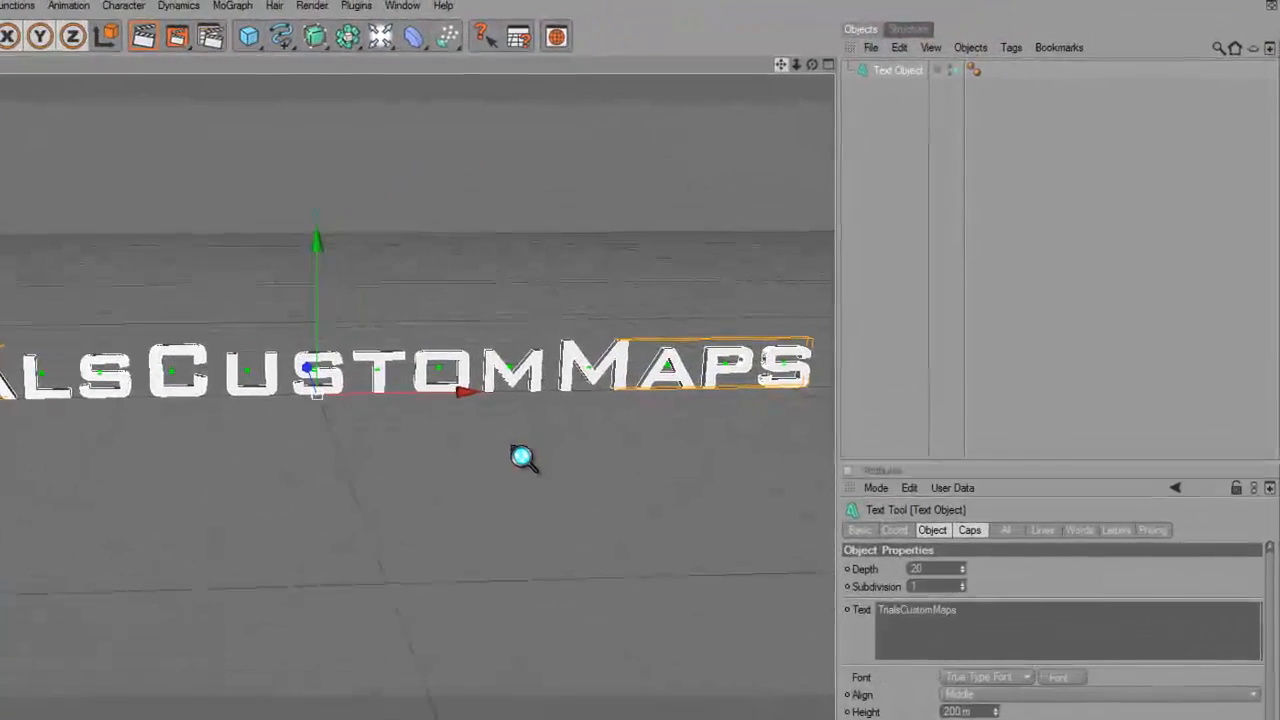
pyautogui.moveTo(814, 66); pyautogui.dragTo(525, 455)
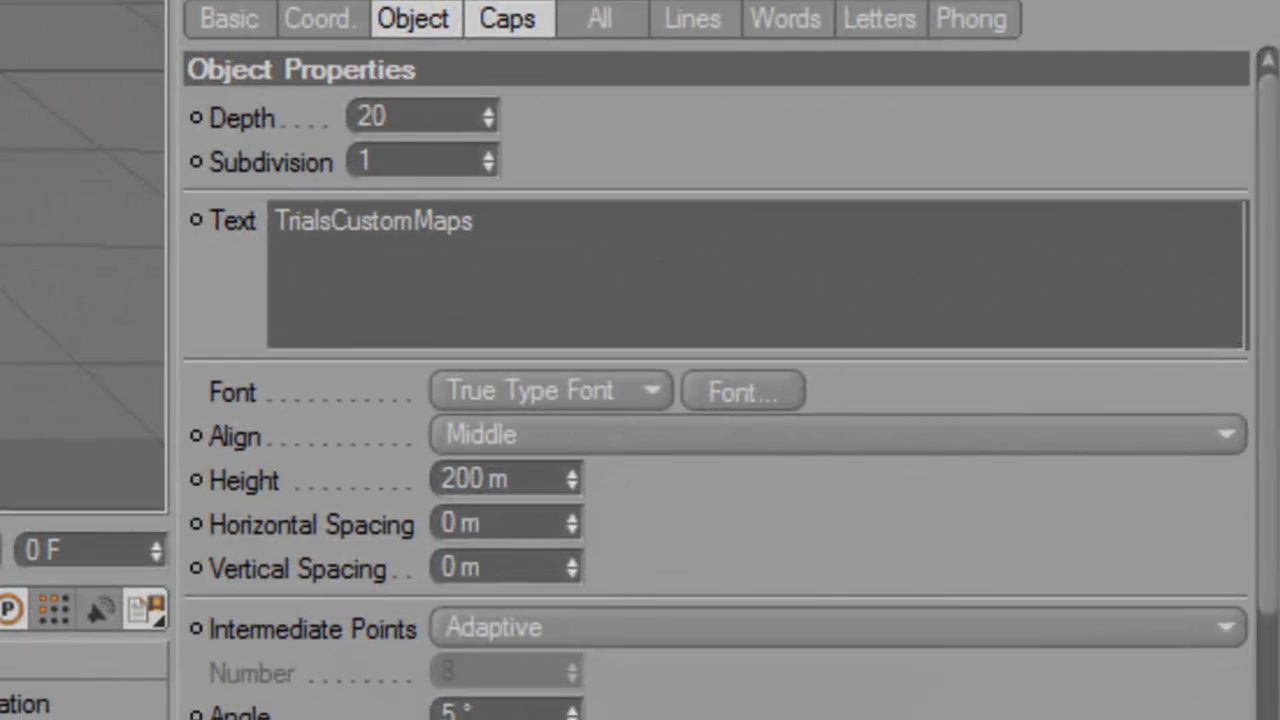
pyautogui.doubleClick(405, 116)
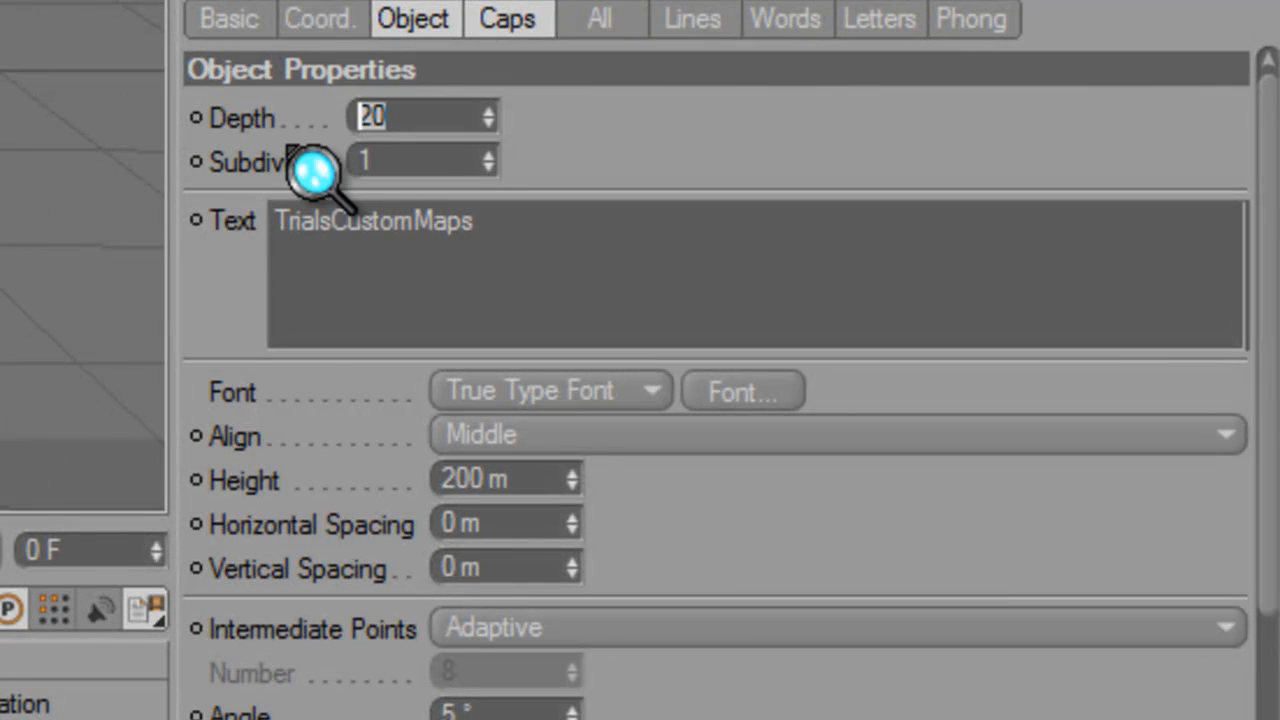
pyautogui.press('BackSpace')
pyautogui.press('Return')
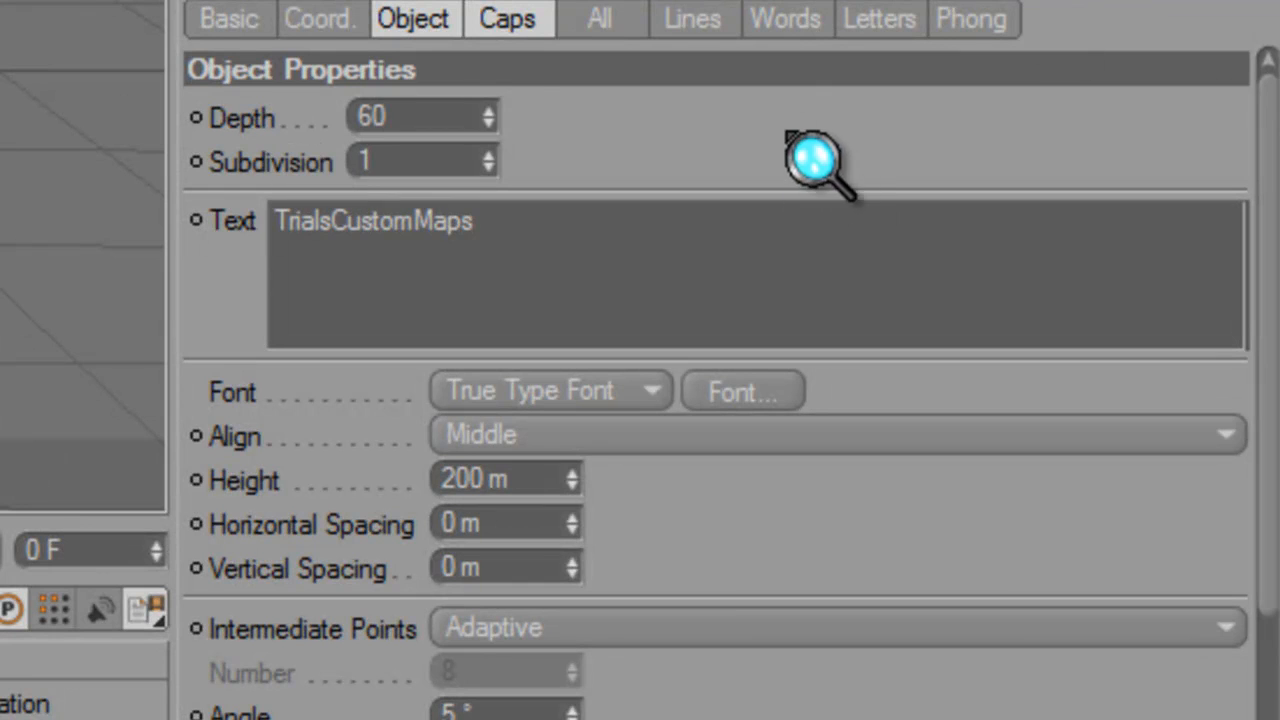
# Change both the start and end caps of the text to Fillet Cap
pyautogui.click(514, 30)
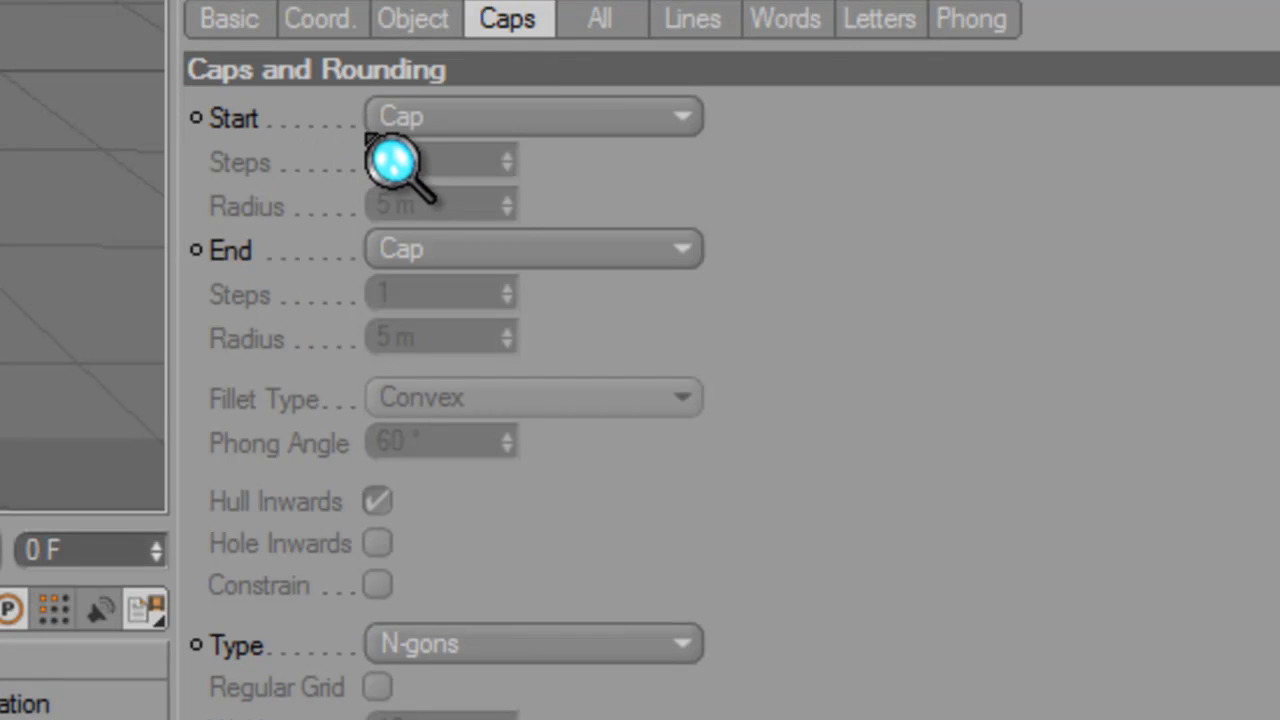
pyautogui.click(447, 128)
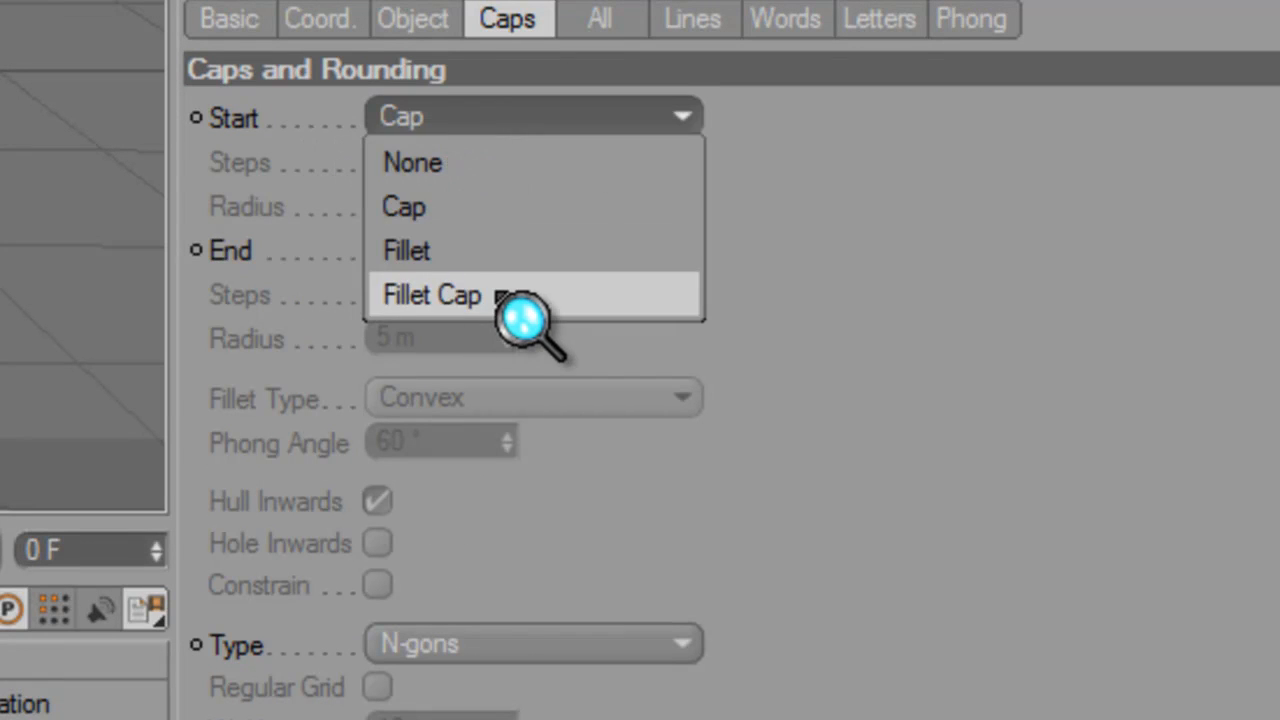
pyautogui.click(495, 293)
pyautogui.click(460, 252)
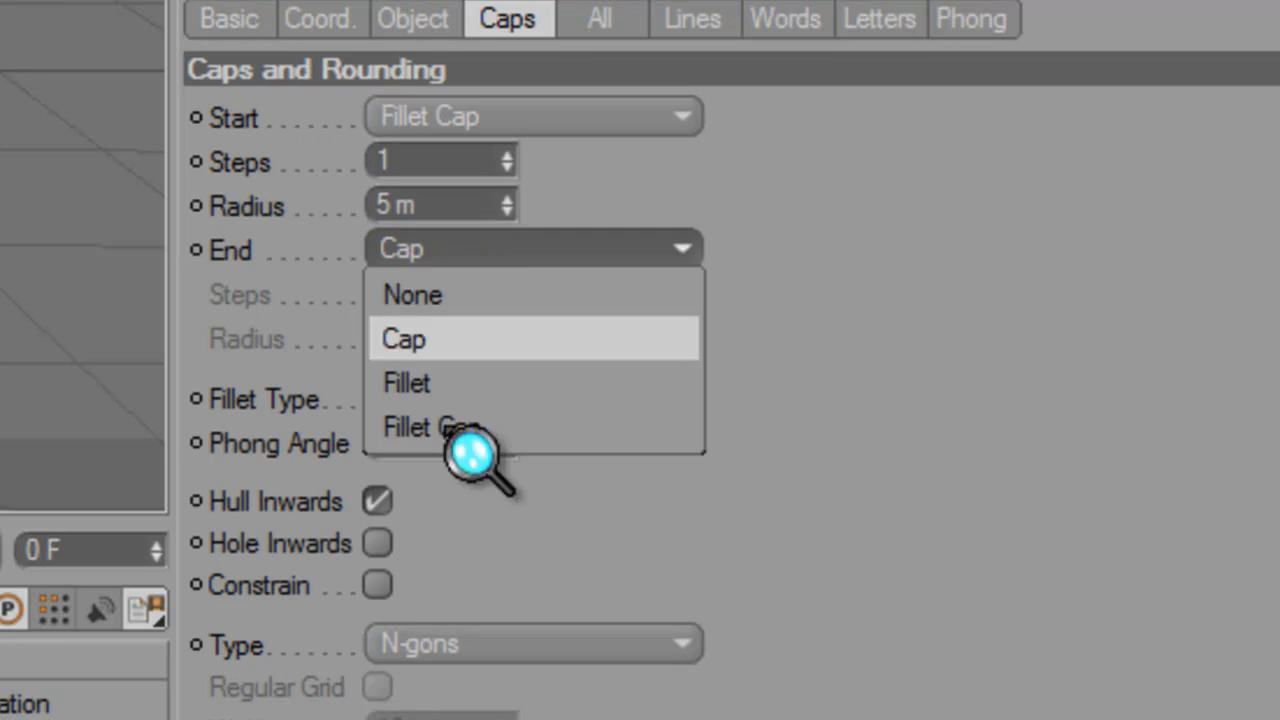
pyautogui.click(472, 428)
# Set the fillet radius of the text's start and end caps to 10 m
pyautogui.click(381, 200)
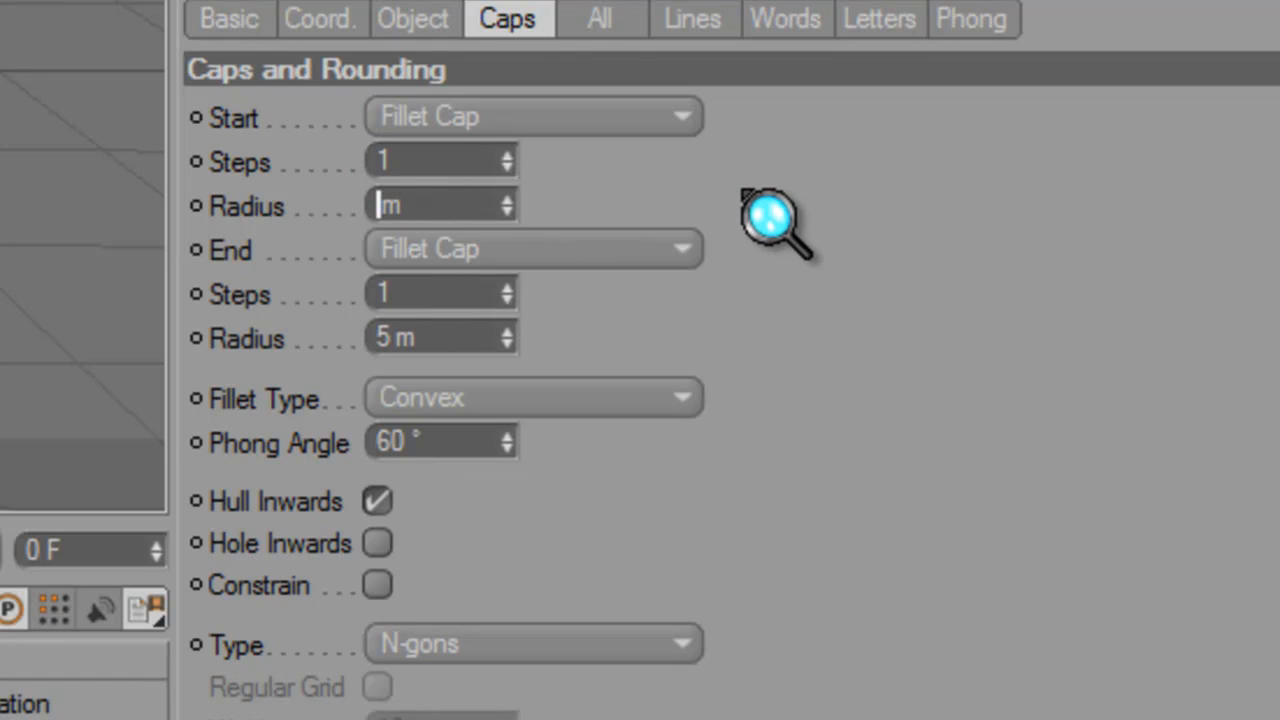
pyautogui.write('10')
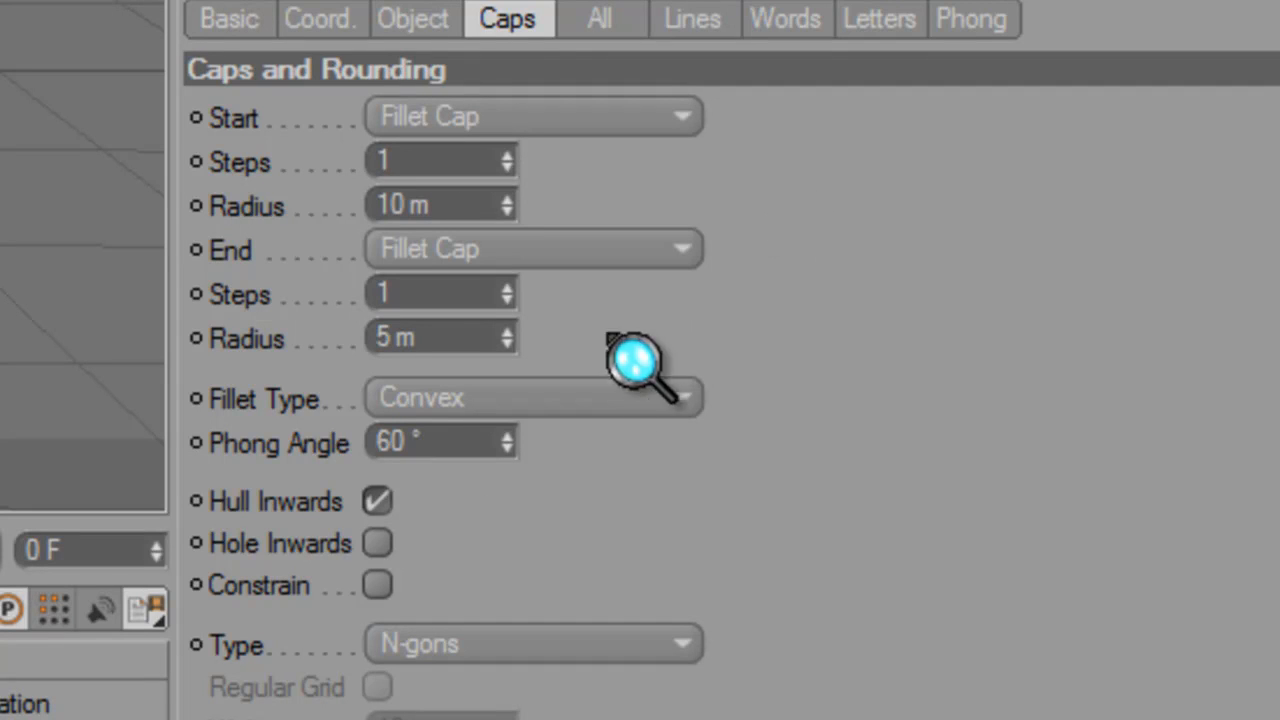
pyautogui.click(379, 338)
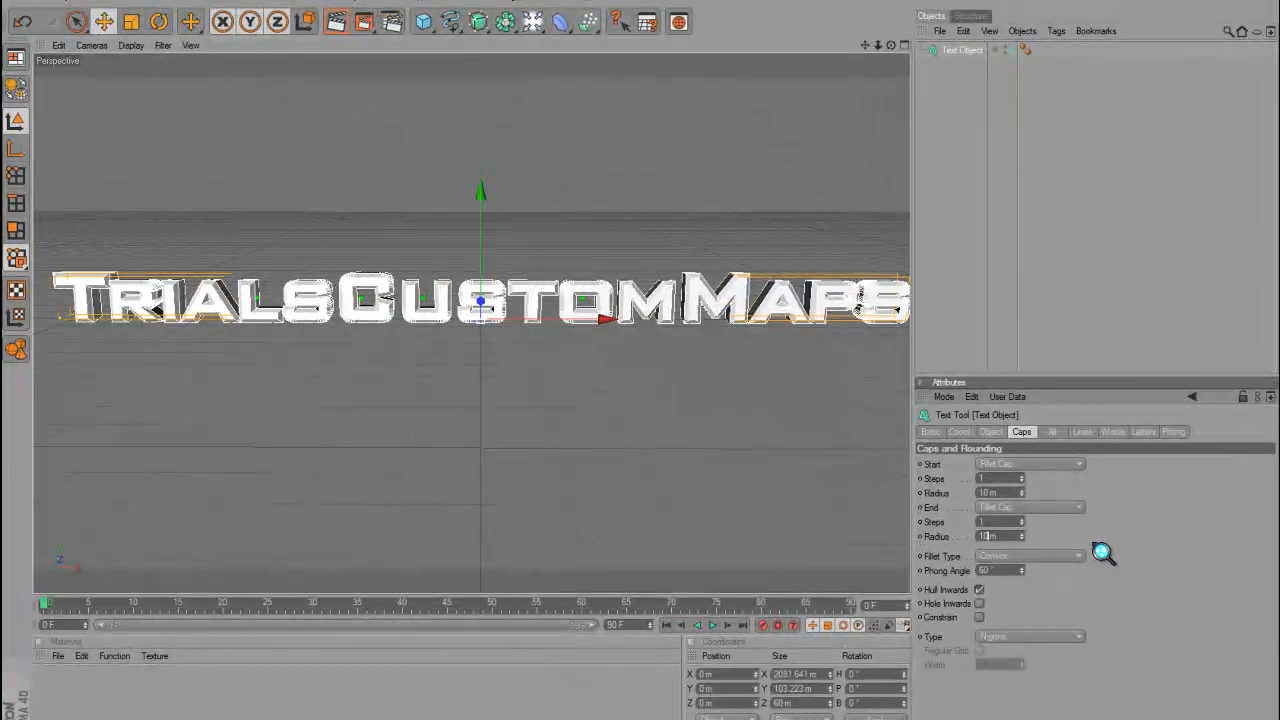
pyautogui.press('Return')
# Deselect the text and render the perspective view to check the look of the beveled letters
pyautogui.click(1103, 196)
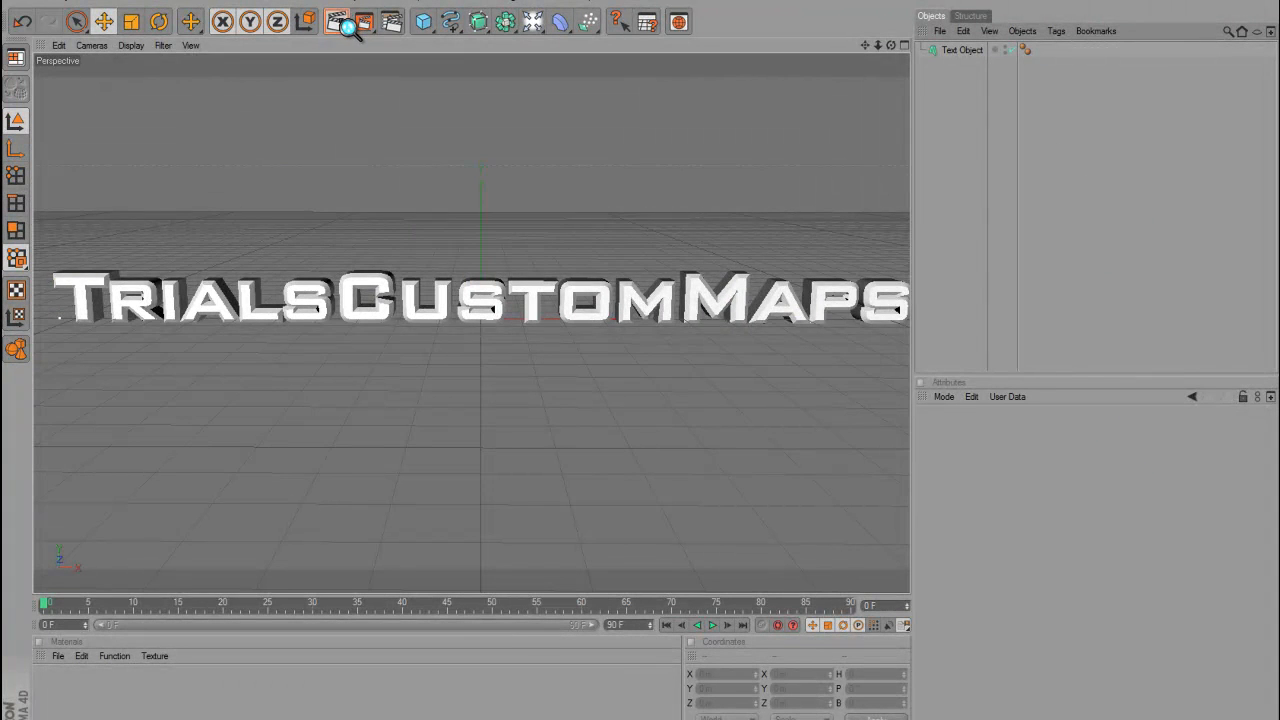
pyautogui.click(345, 25)
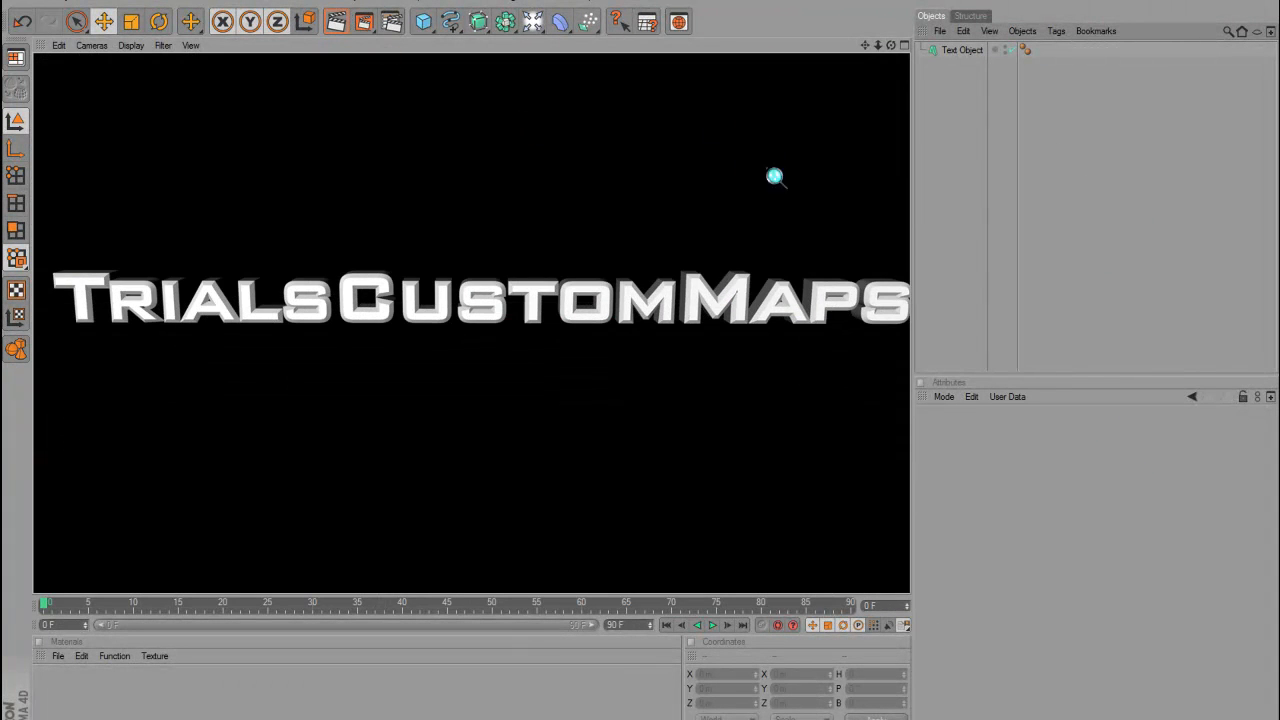
pyautogui.click(831, 153)
pyautogui.click(1062, 158)
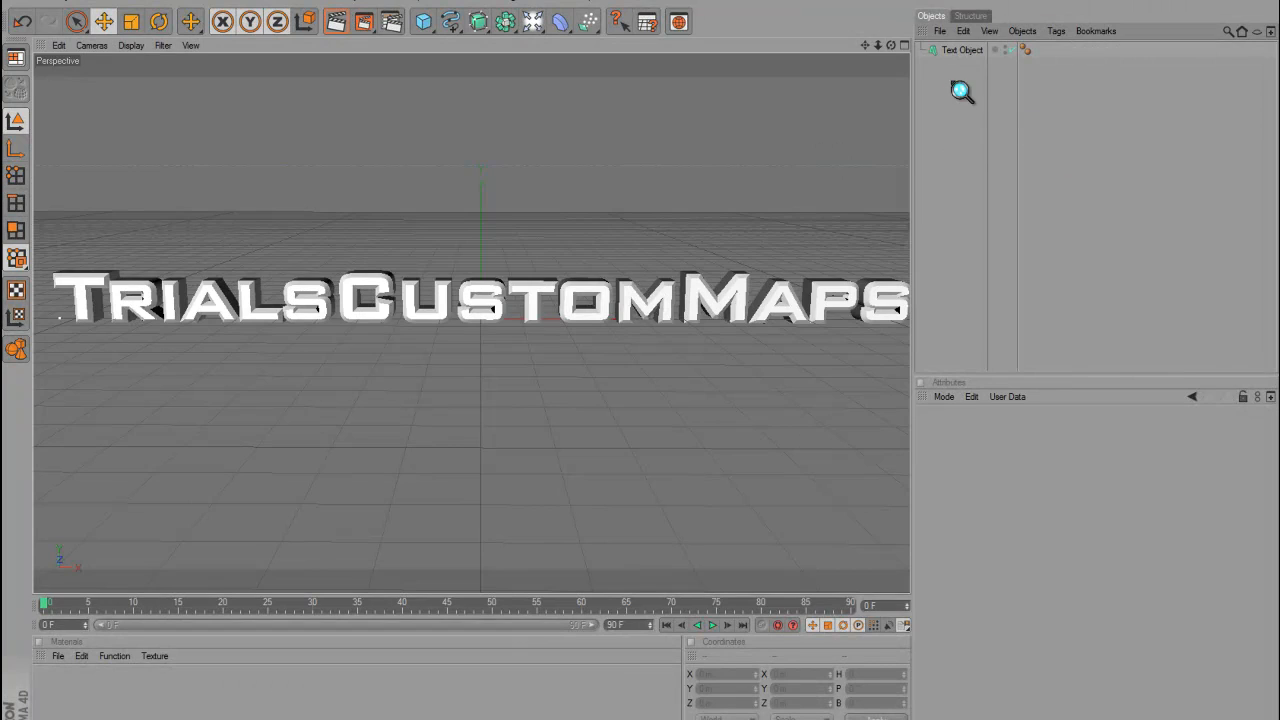
# Reduce the start and end cap fillet radius of the text to 7 m, then deselect it
pyautogui.keyDown('alt'); pyautogui.moveTo(637, 371); pyautogui.dragTo(653, 372); pyautogui.keyUp('alt')
pyautogui.click(960, 50)
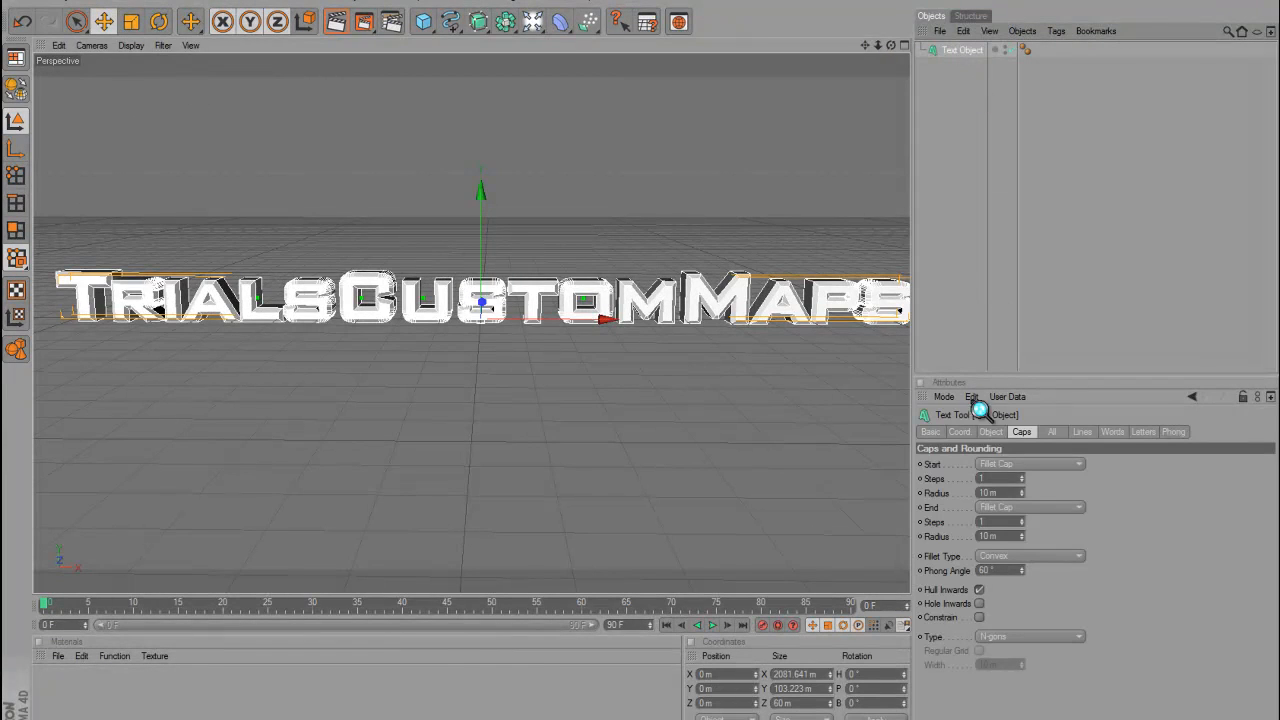
pyautogui.doubleClick(988, 493)
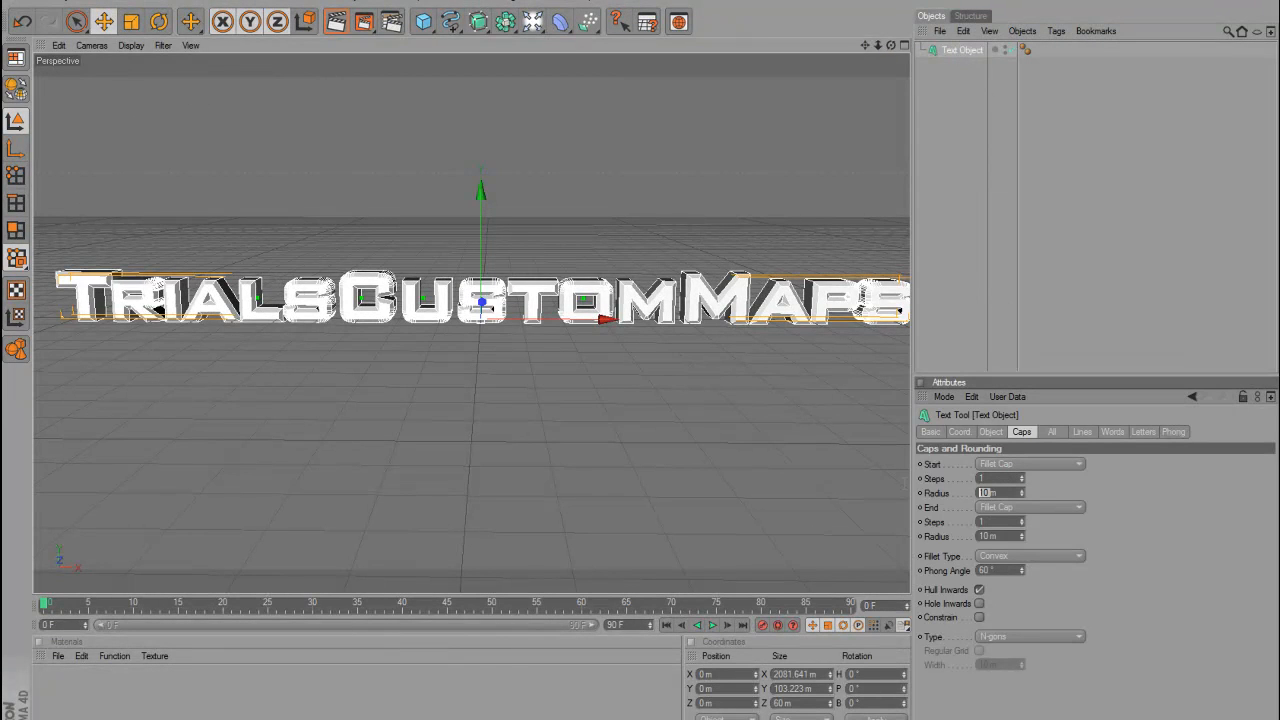
pyautogui.write('7')
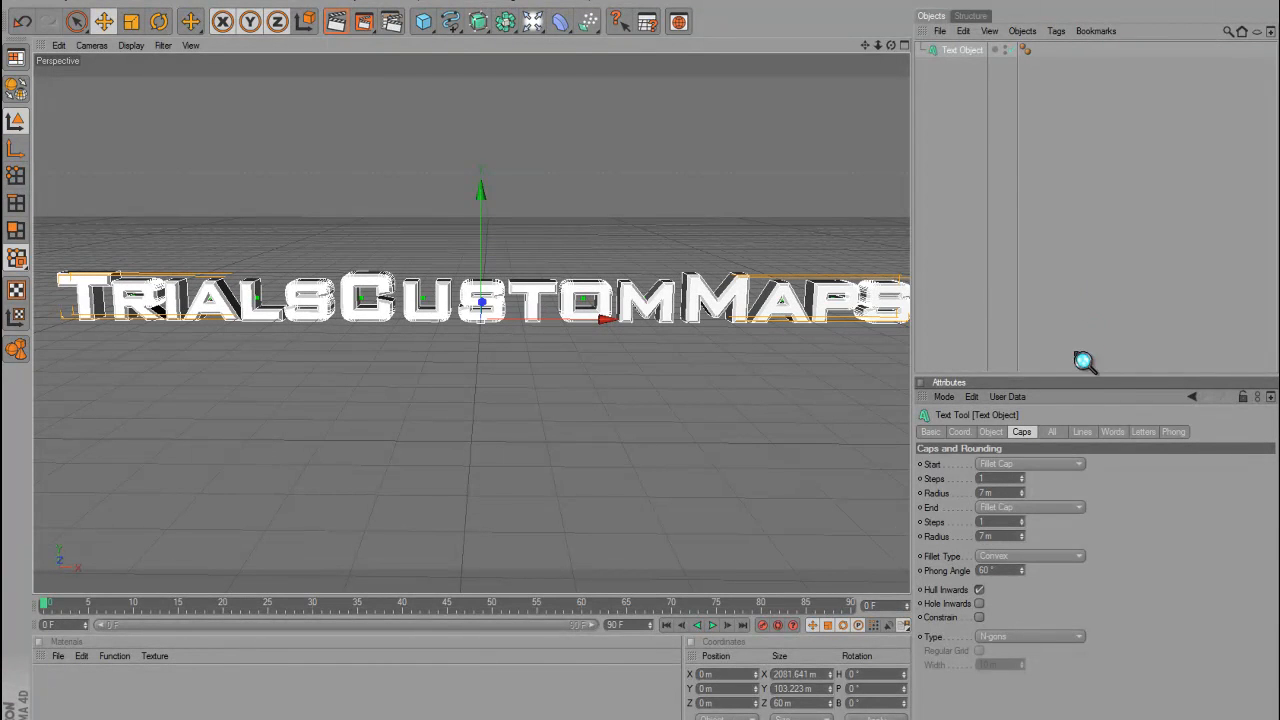
pyautogui.click(1083, 316)
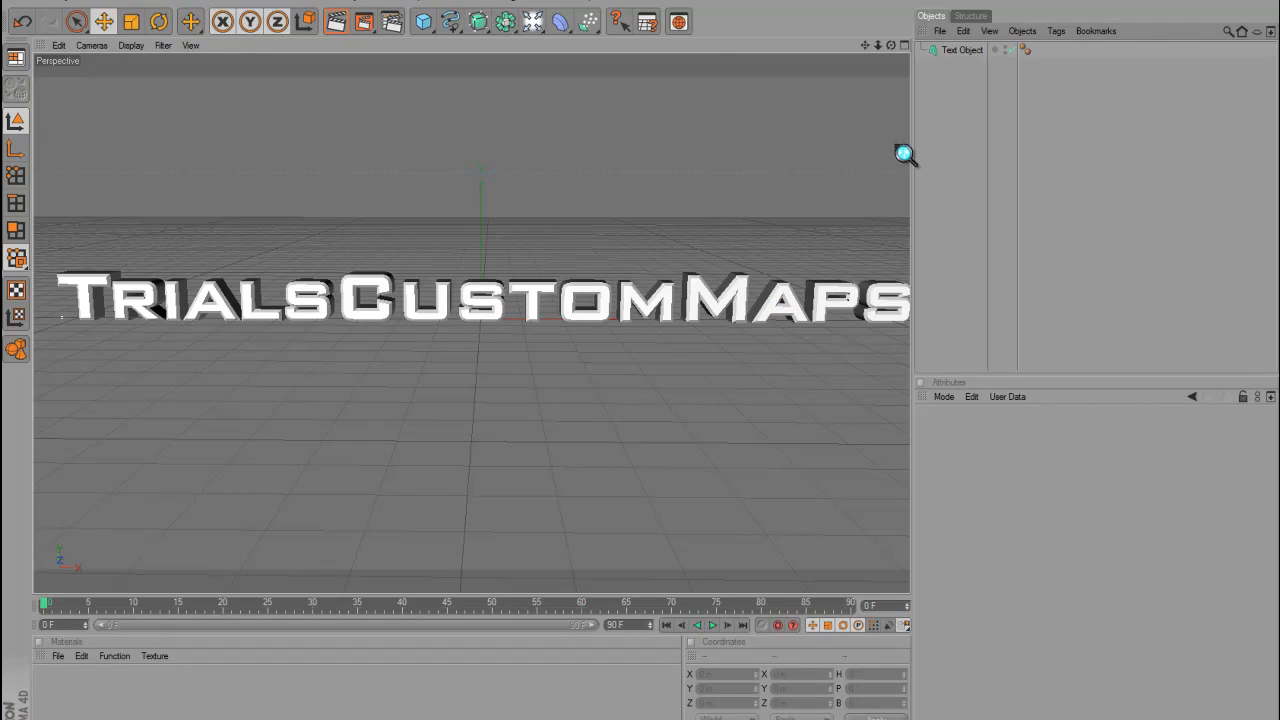
# Duplicate the text object by copying and pasting it in the object list
pyautogui.click(978, 52)
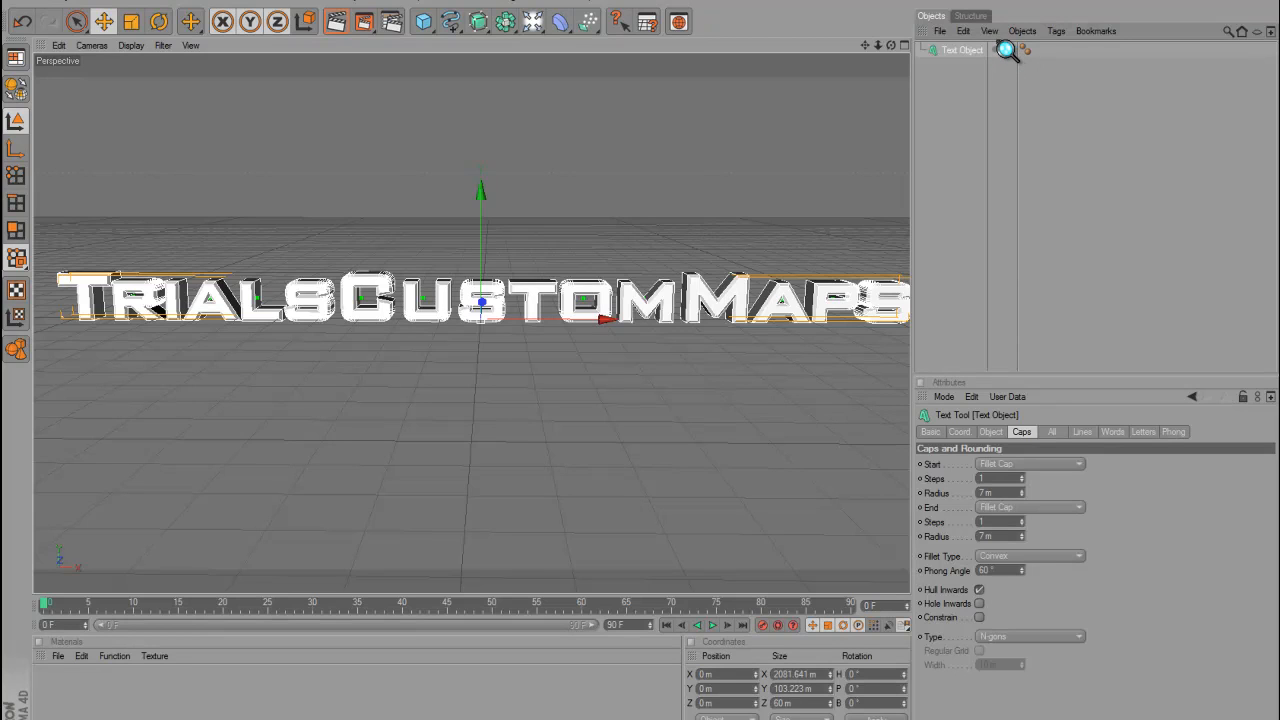
pyautogui.hotkey('ctrl', 'v')
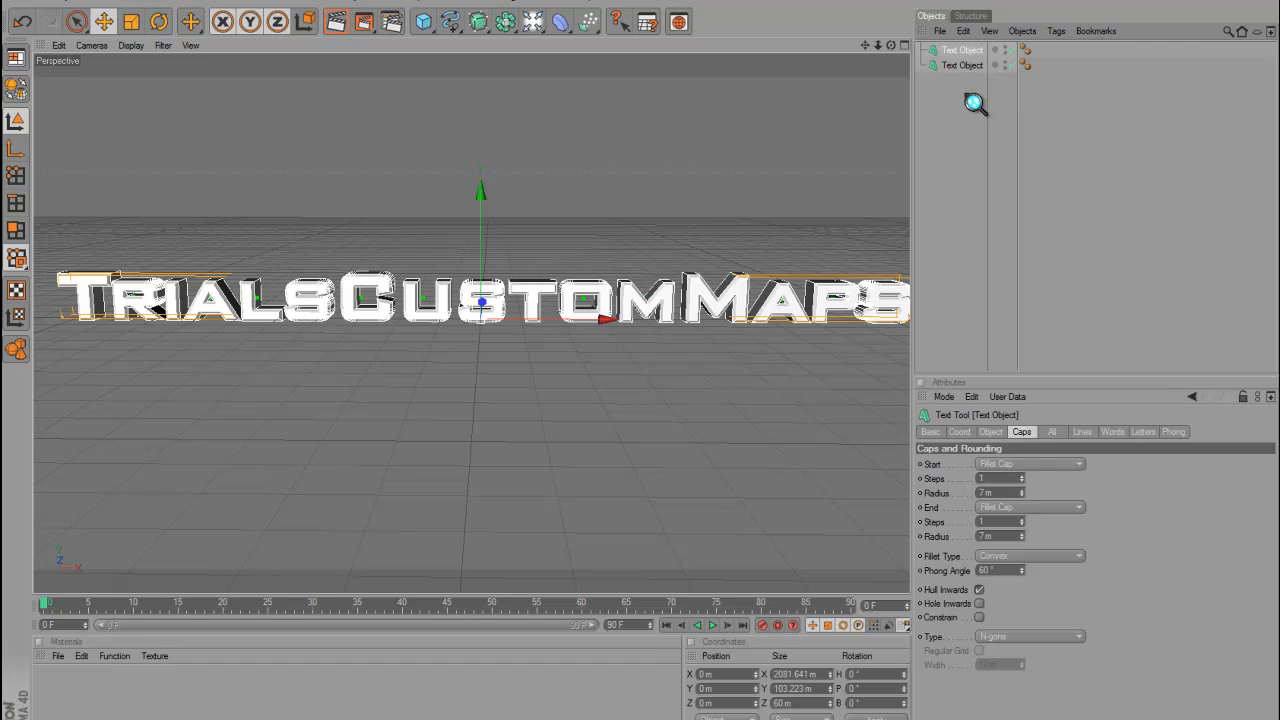
# Set the depth of the duplicated text object to 30 and move it back to about 15.5 m on Z
pyautogui.click(974, 116)
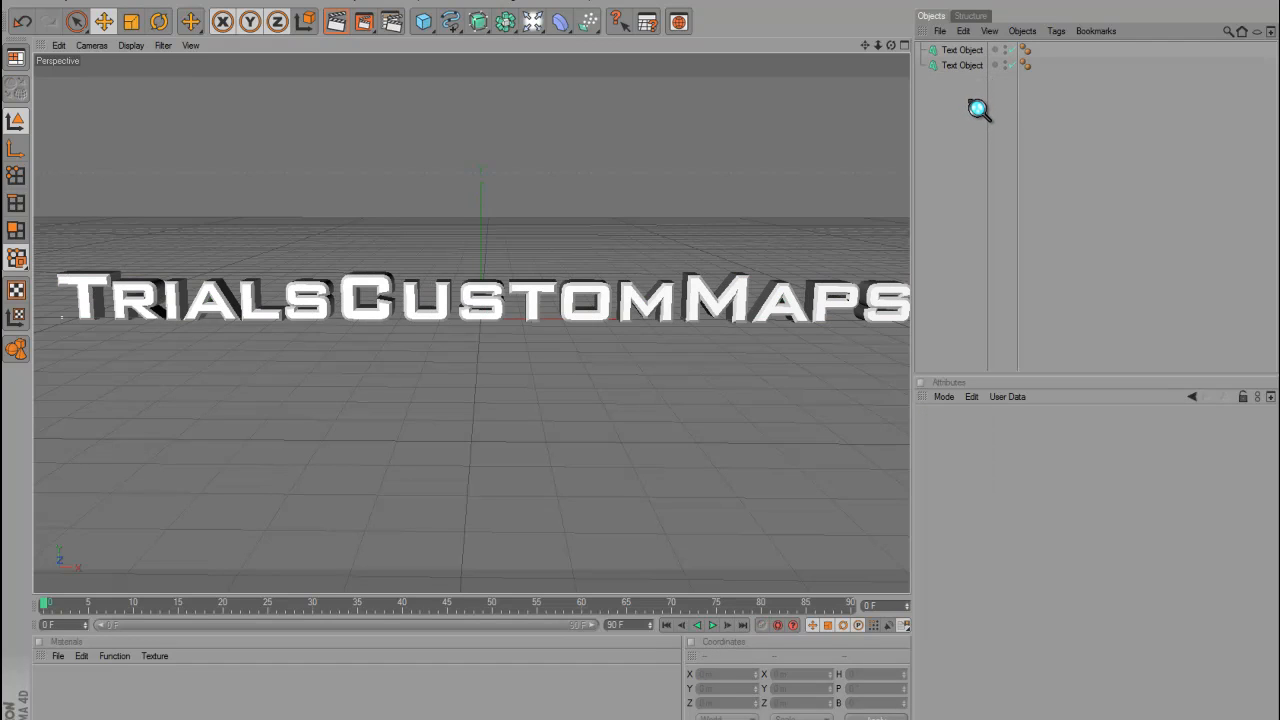
pyautogui.click(987, 55)
pyautogui.keyDown('alt'); pyautogui.moveTo(637, 367); pyautogui.dragTo(646, 367); pyautogui.keyUp('alt')
pyautogui.click(990, 433)
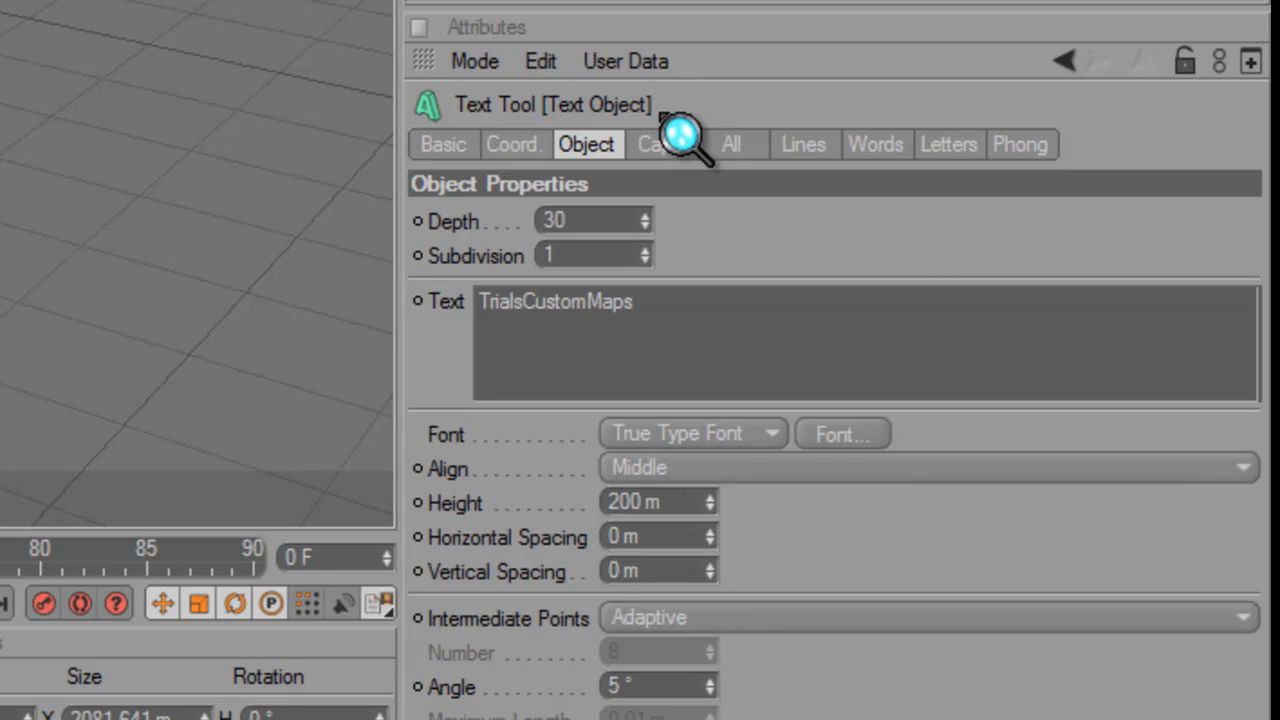
# Set the fillet radius of the duplicated text's start and end caps to 14 m
pyautogui.click(655, 150)
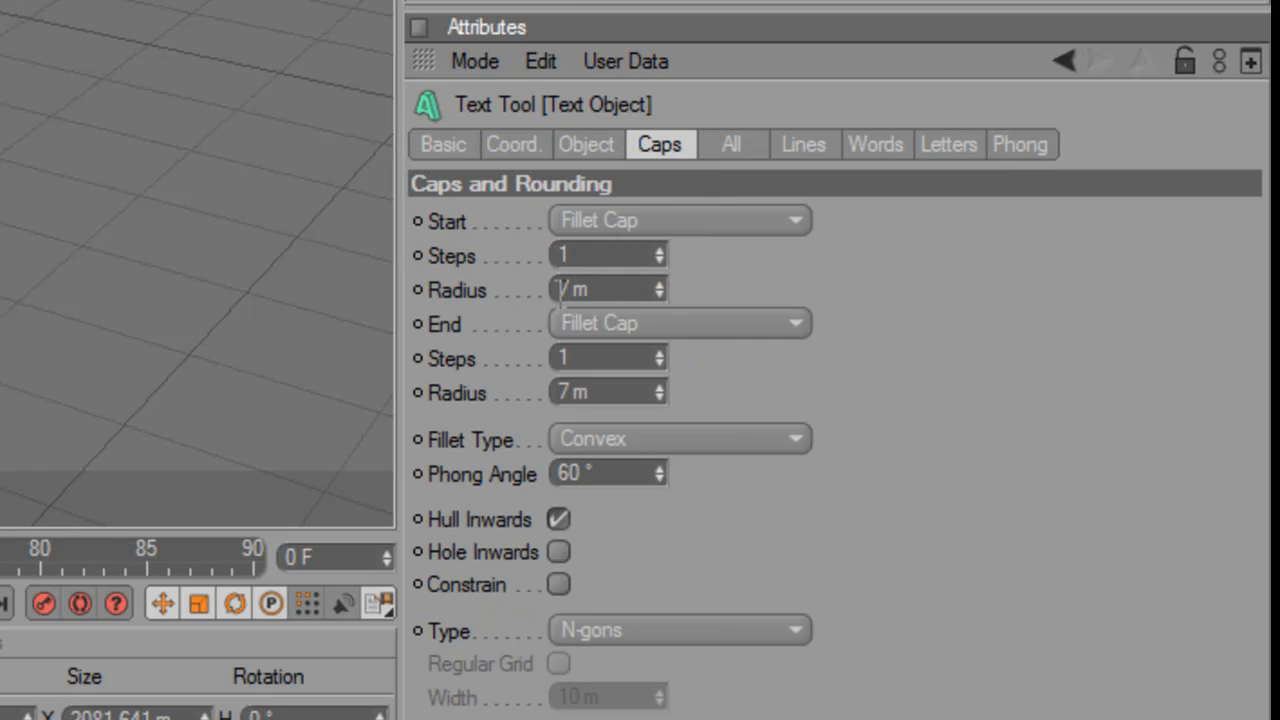
pyautogui.moveTo(566, 289); pyautogui.dragTo(511, 289)
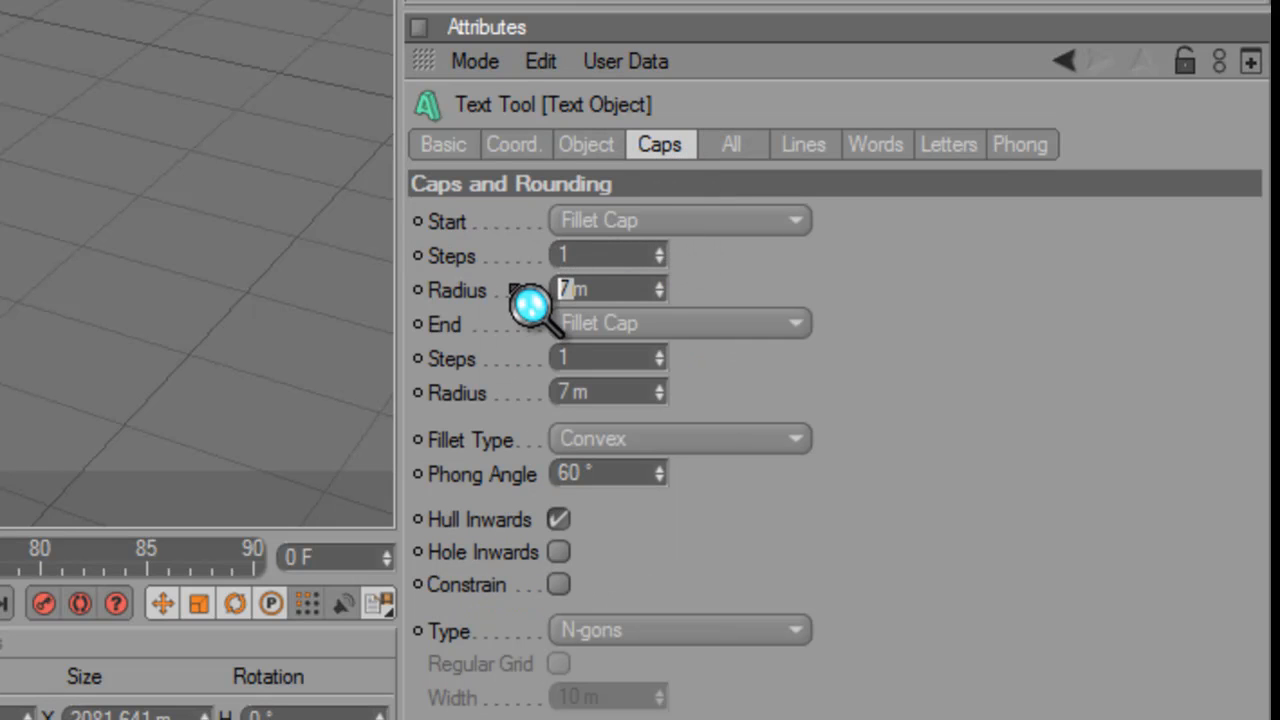
pyautogui.write('14')
pyautogui.press('Return')
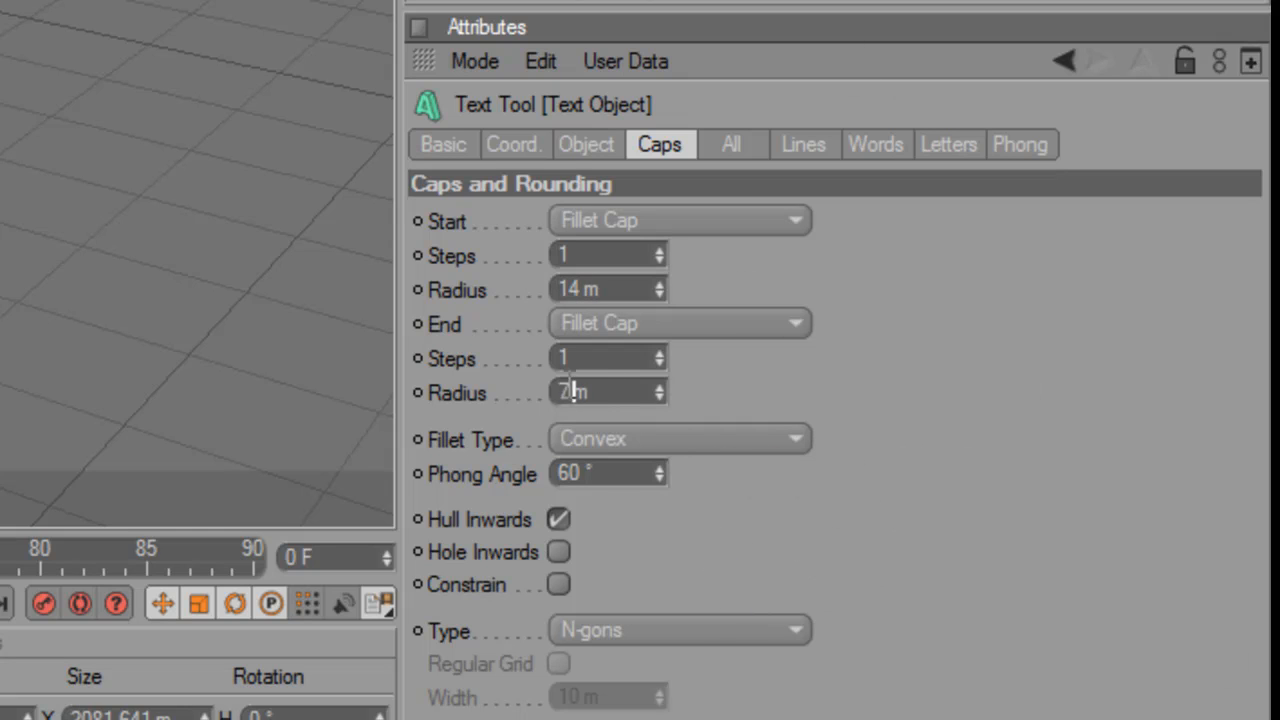
pyautogui.moveTo(573, 391); pyautogui.dragTo(462, 432)
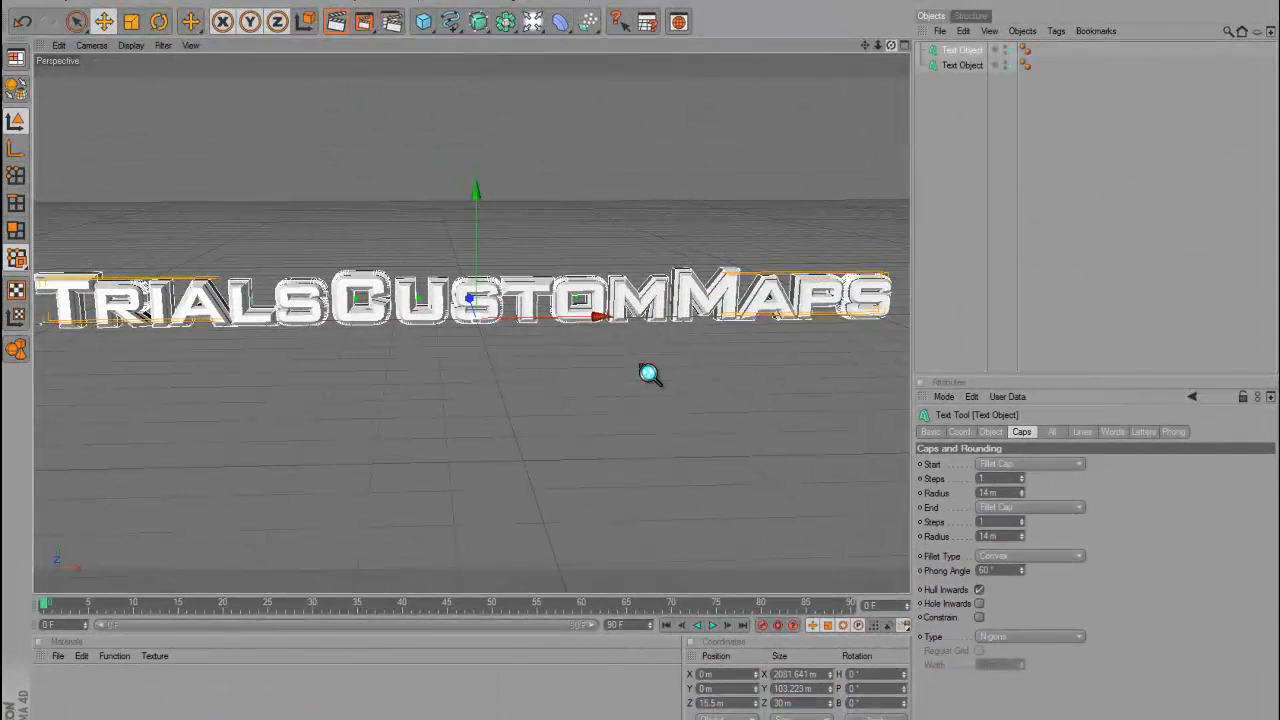
# Deselect the text copy and render the perspective view to check the outline around the letters
pyautogui.moveTo(867, 47); pyautogui.dragTo(878, 43)
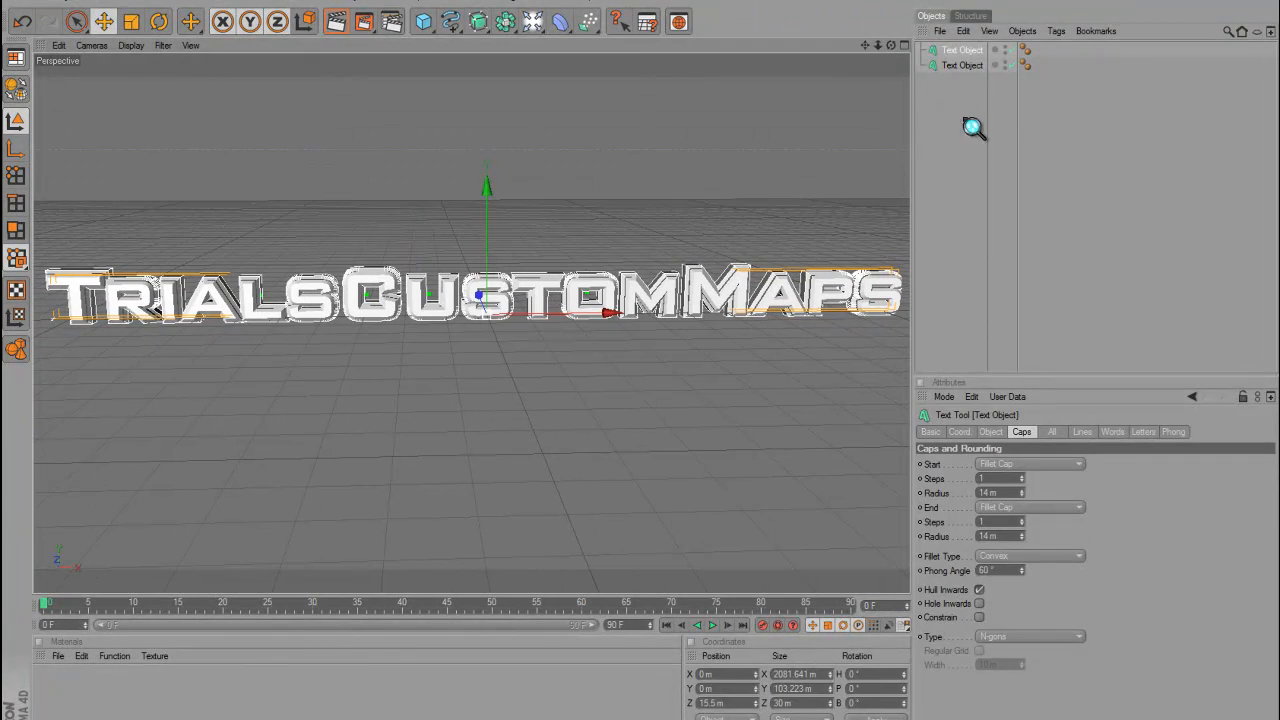
pyautogui.click(1012, 176)
pyautogui.click(364, 28)
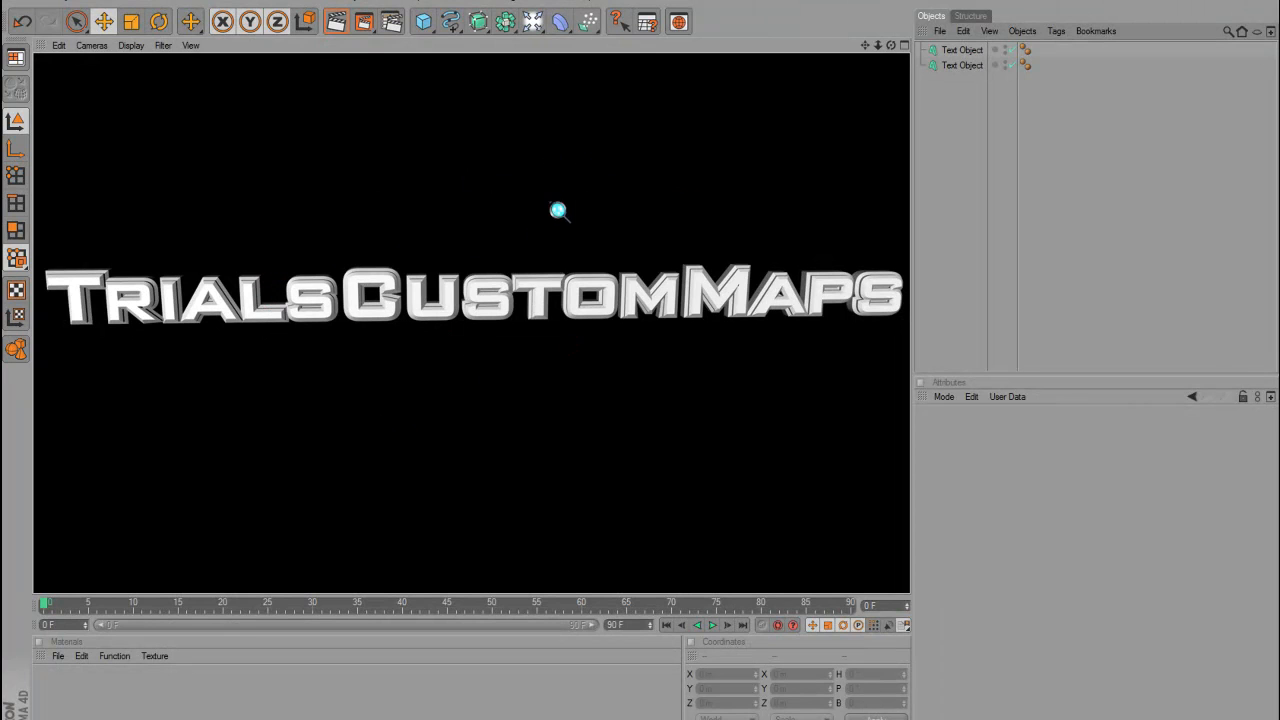
pyautogui.click(918, 137)
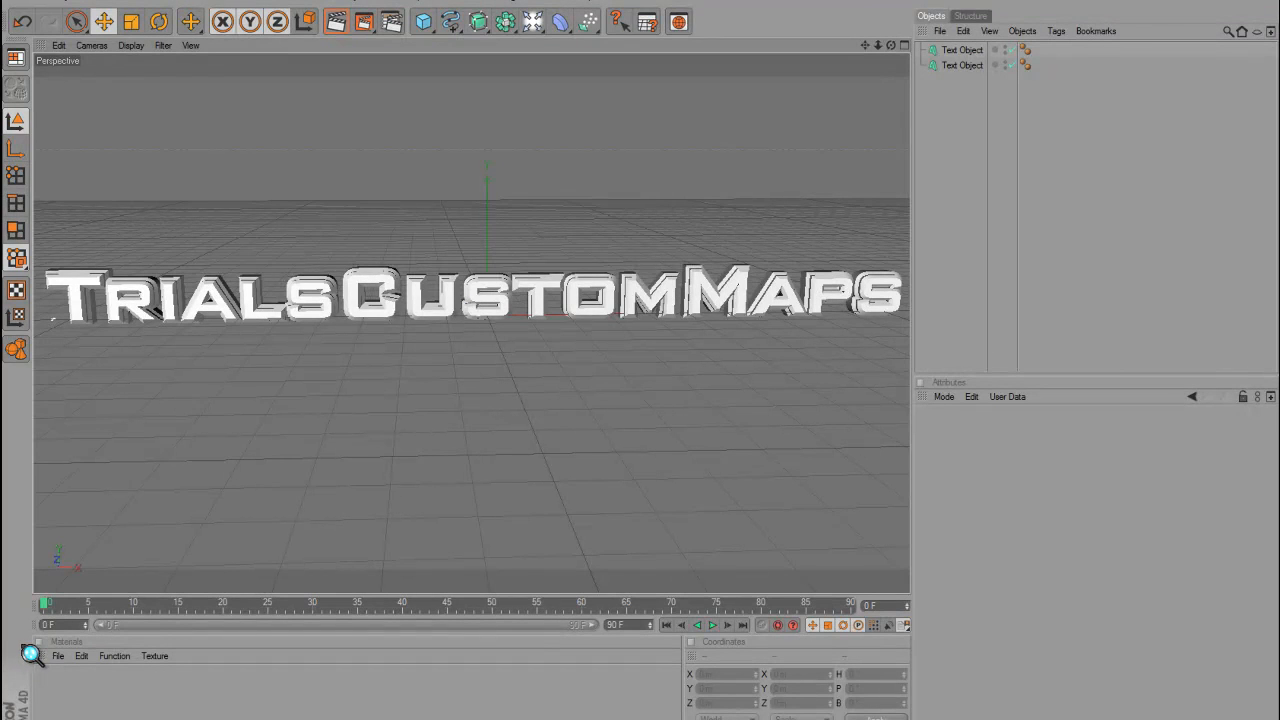
# Create a new material and set its color to bright cyan, RGB 0, 255, 255
pyautogui.doubleClick(66, 698)
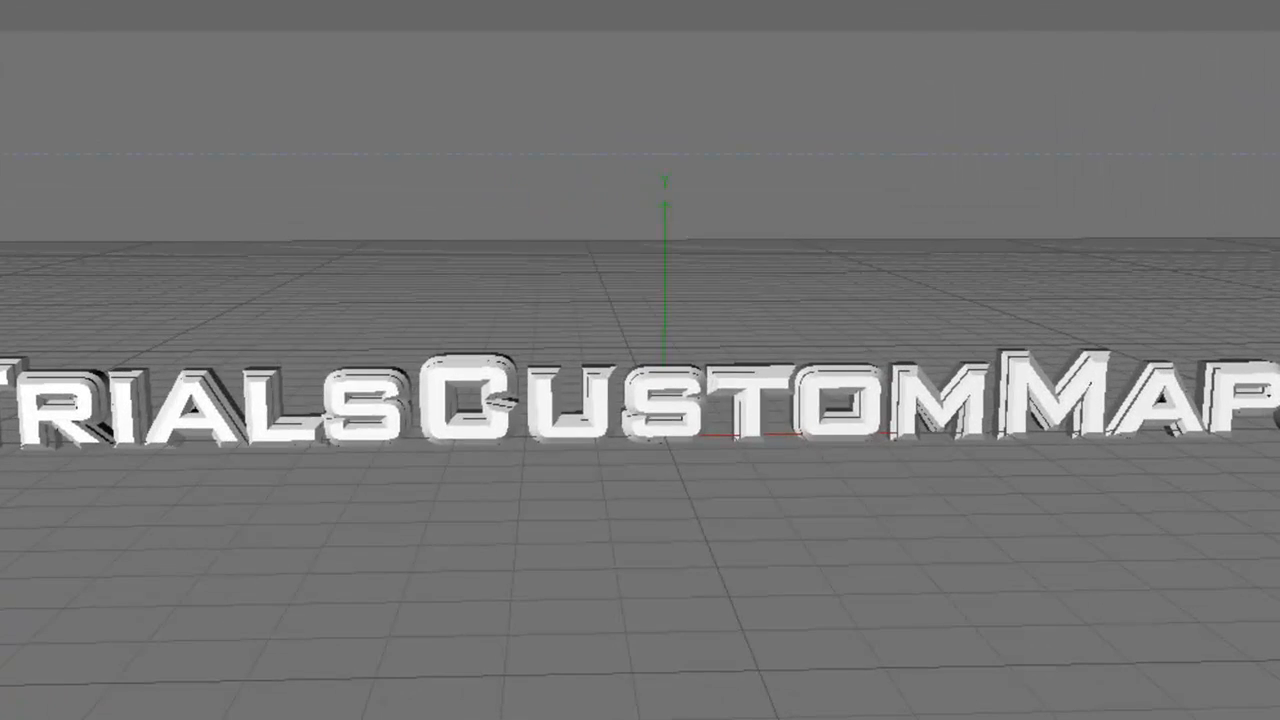
pyautogui.doubleClick(40, 708)
pyautogui.click(300, 268)
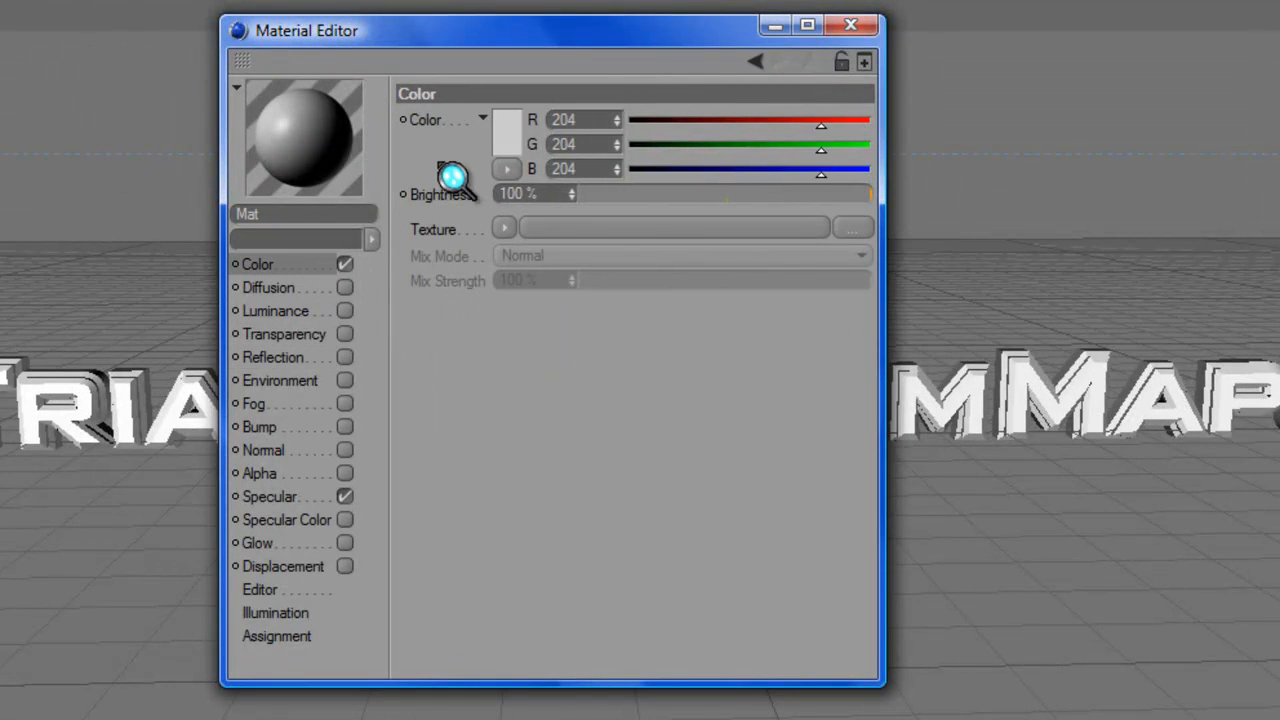
pyautogui.click(508, 155)
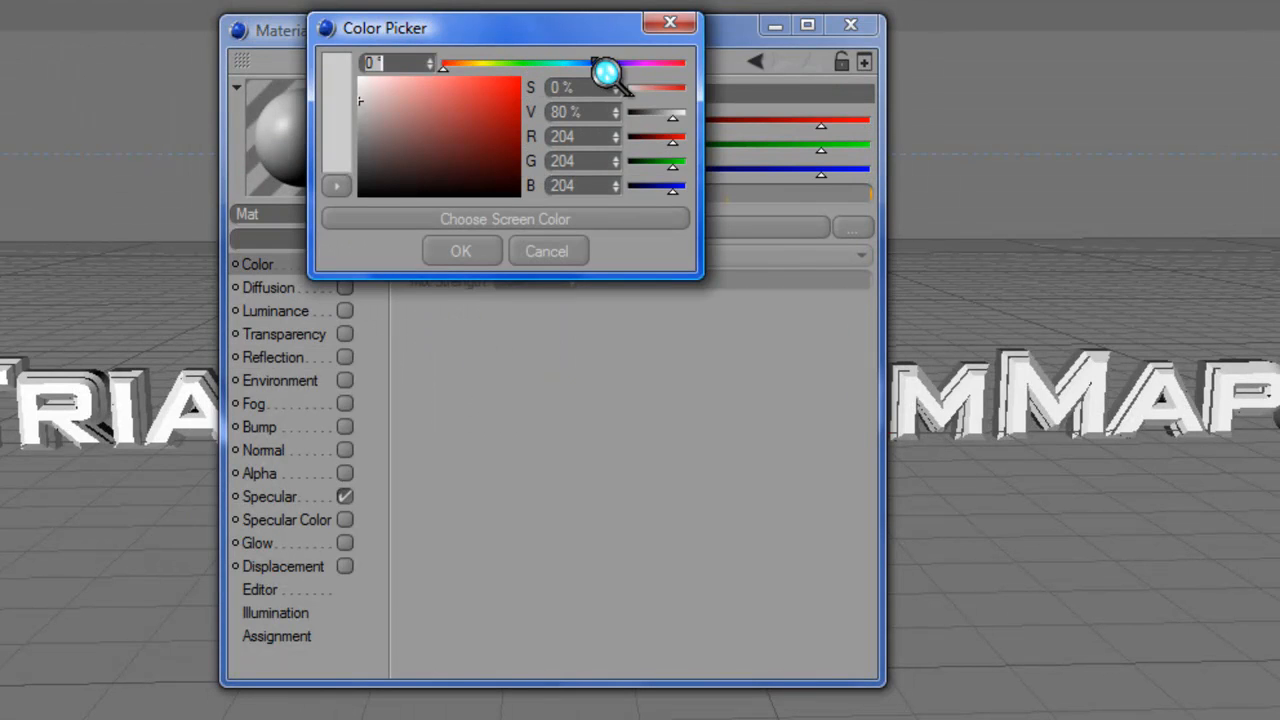
pyautogui.click(566, 63)
pyautogui.click(519, 80)
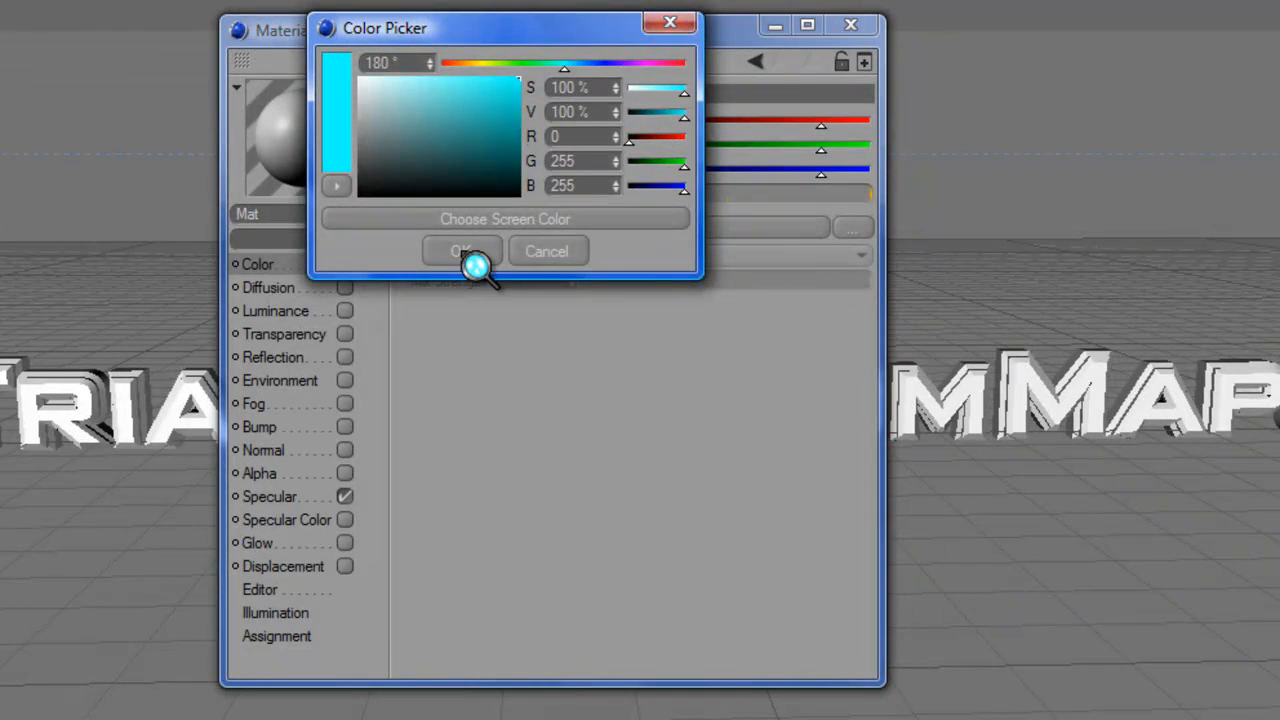
pyautogui.click(462, 252)
# Enable the cyan material's reflection with a Fresnel texture and a yellow reflection color of RGB 241, 229, 0
pyautogui.click(345, 358)
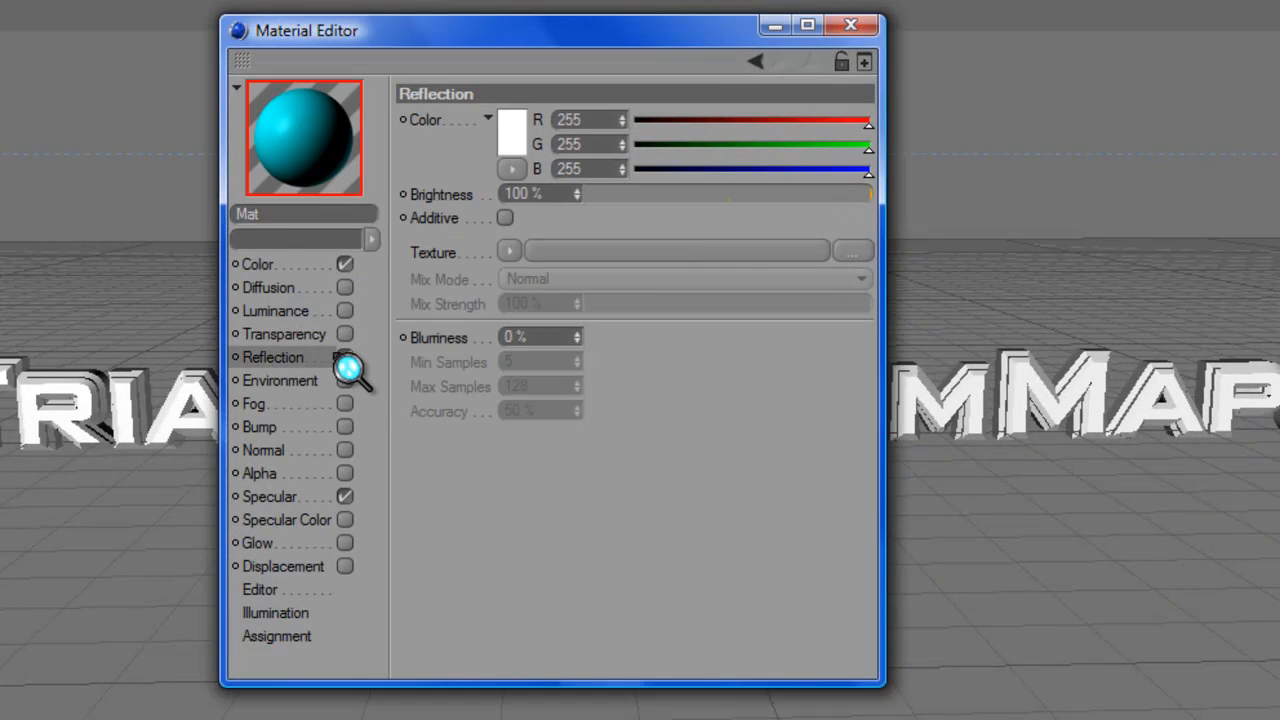
pyautogui.click(514, 252)
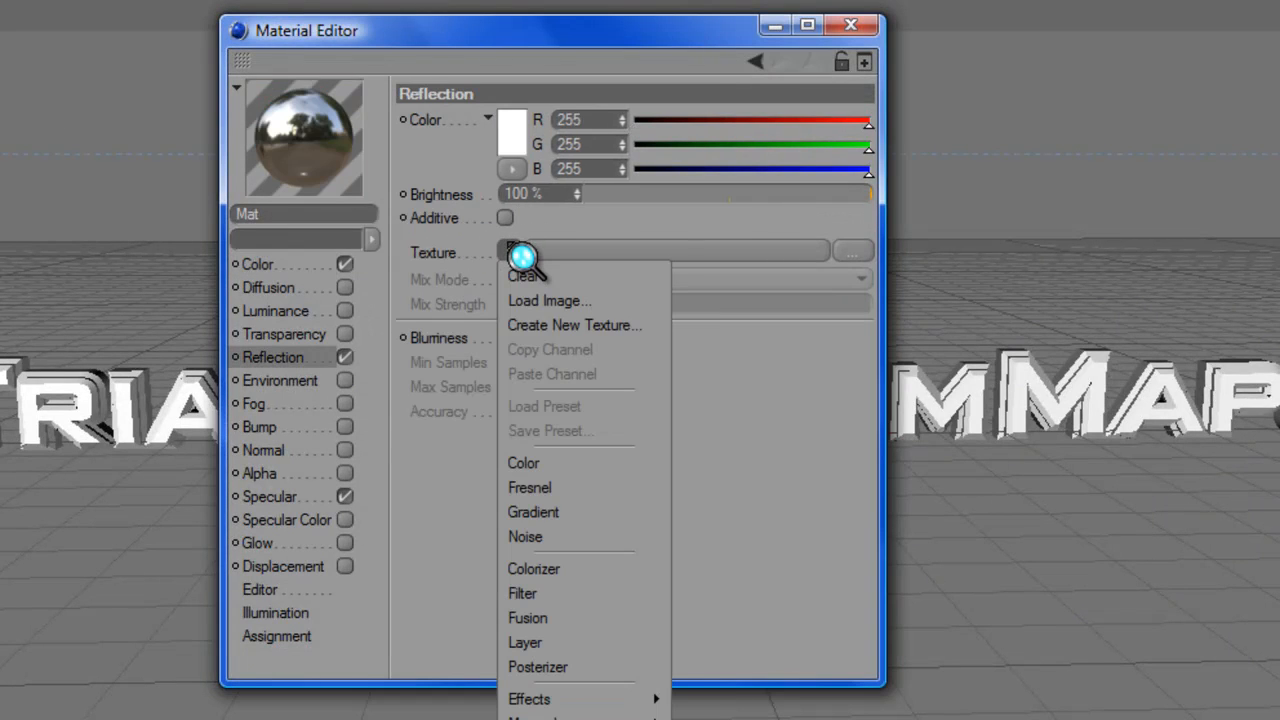
pyautogui.click(604, 497)
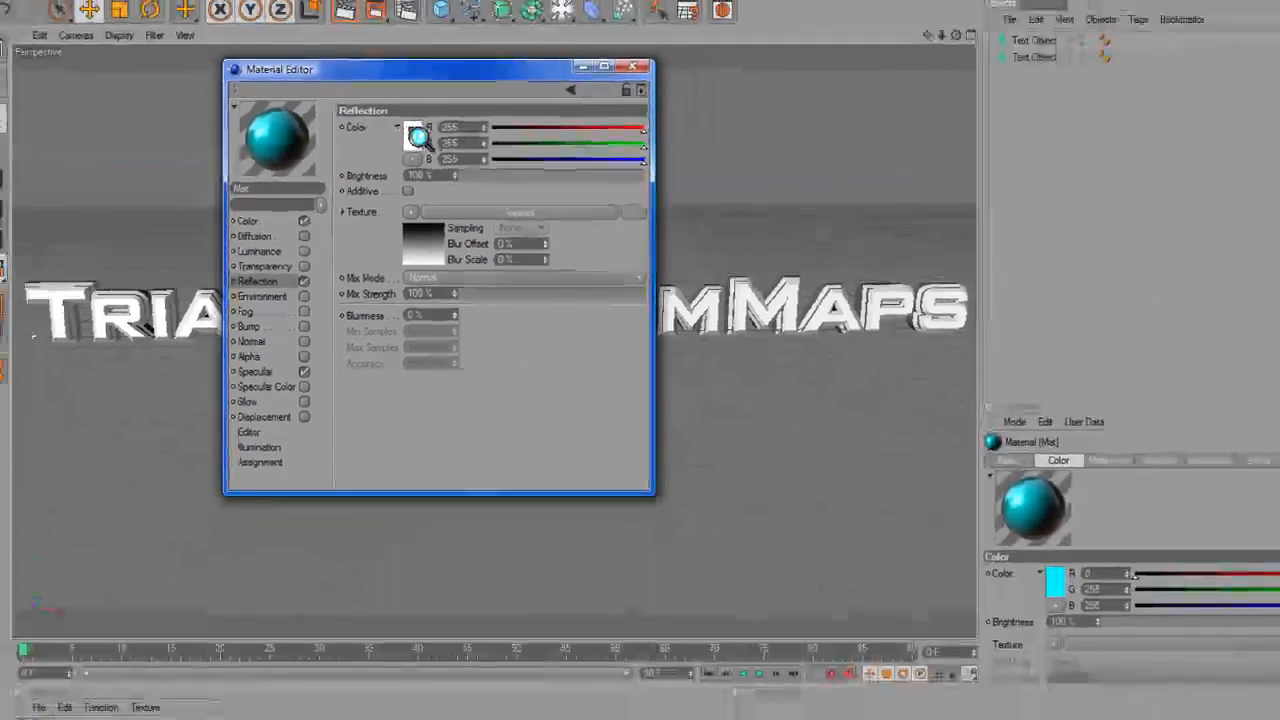
pyautogui.click(412, 130)
pyautogui.moveTo(384, 86); pyautogui.dragTo(384, 86)
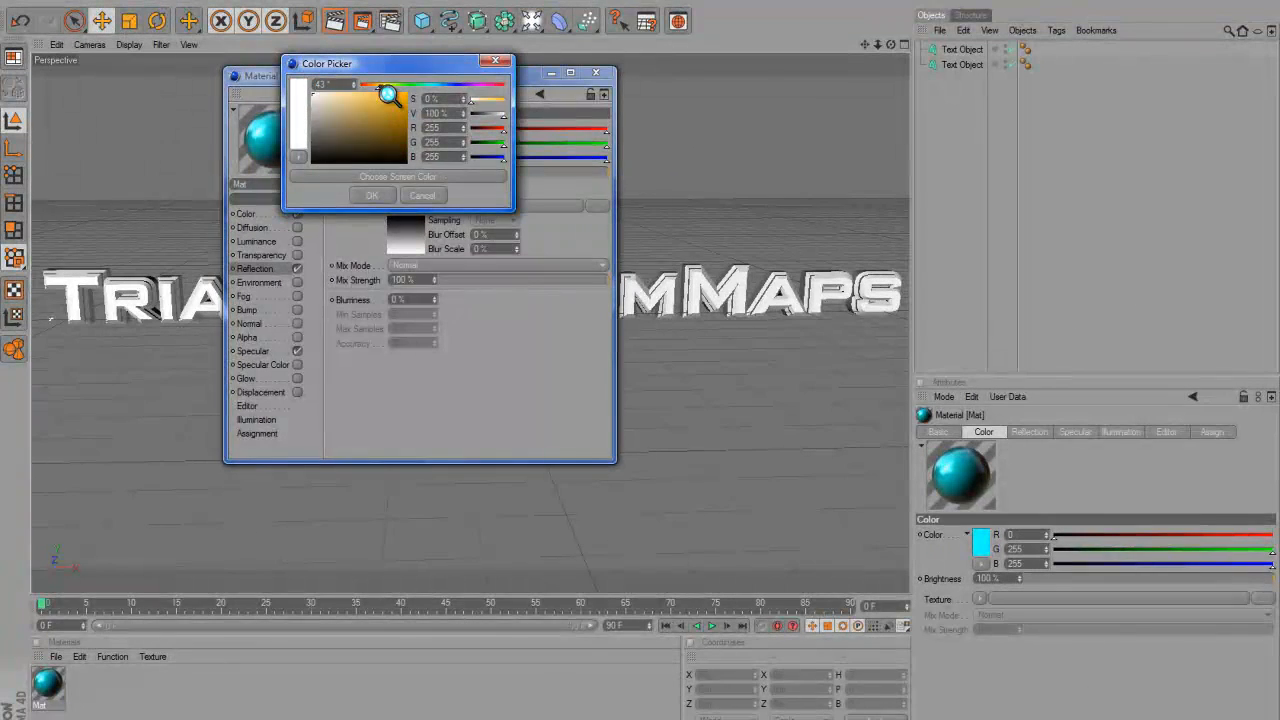
pyautogui.click(396, 120)
pyautogui.click(371, 195)
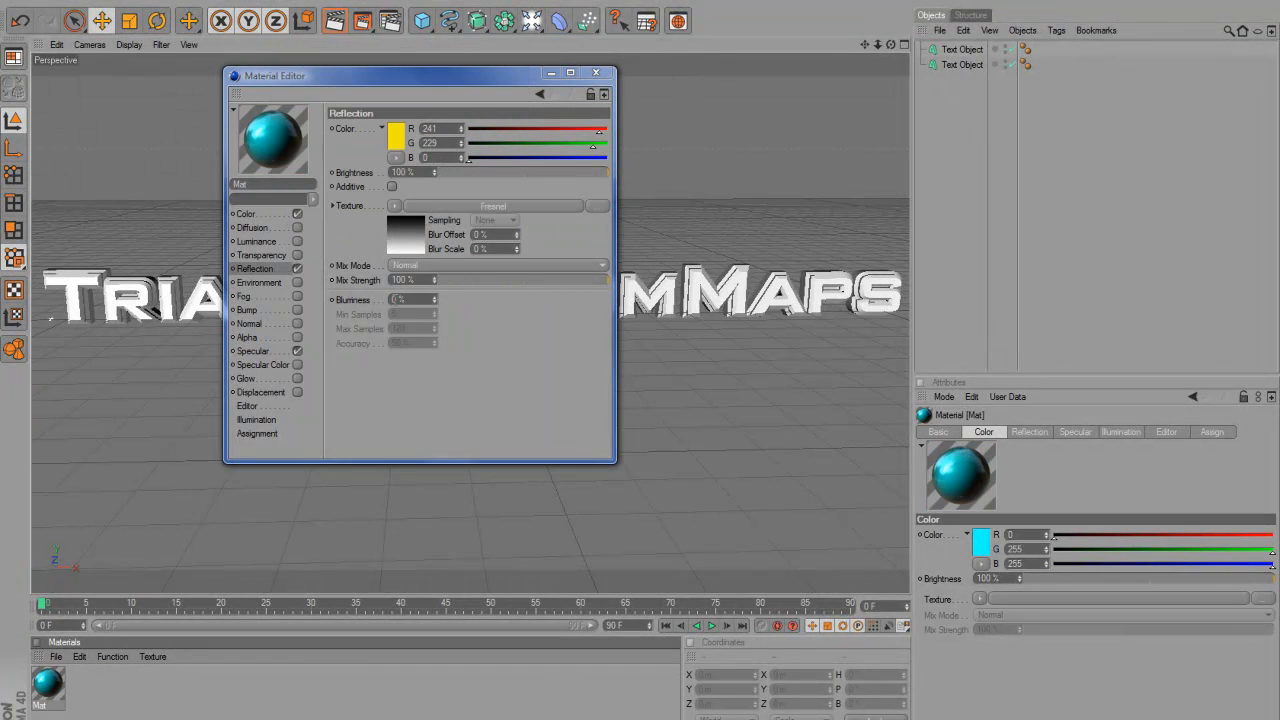
# Set the reflection blurriness of the cyan material to 30% and close the material editor
pyautogui.click(395, 300)
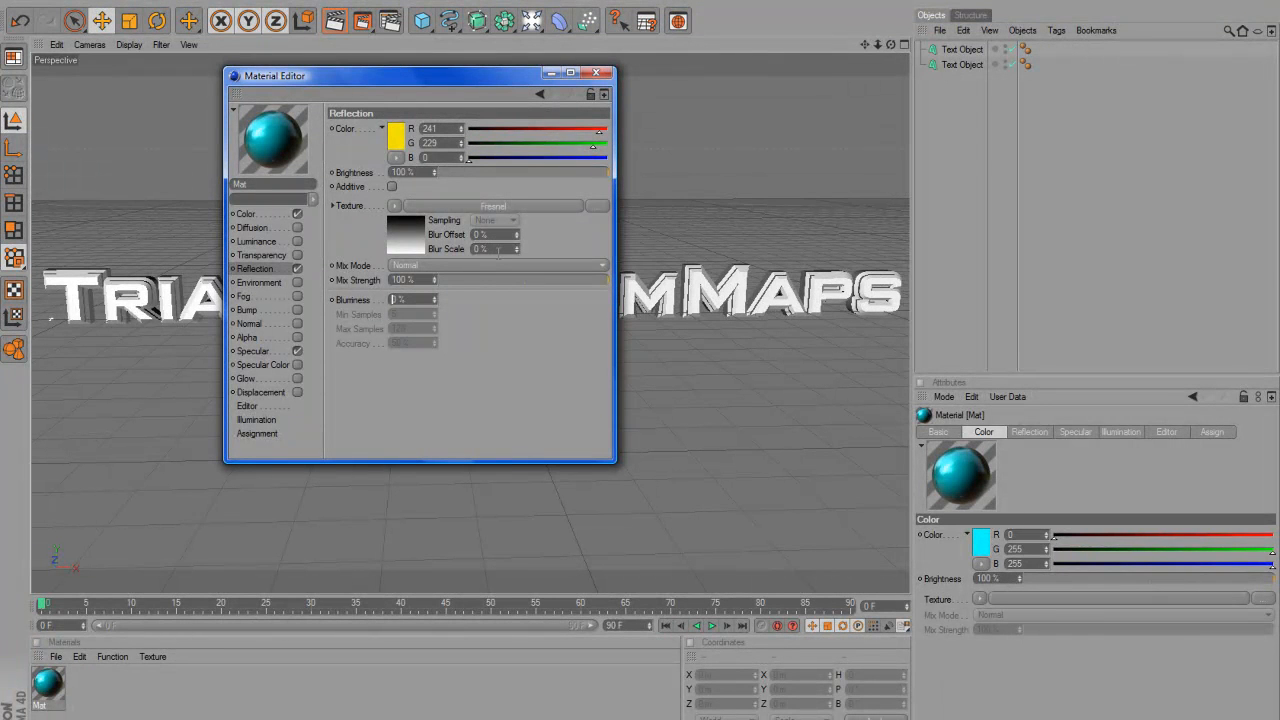
pyautogui.write('30')
pyautogui.press('Return')
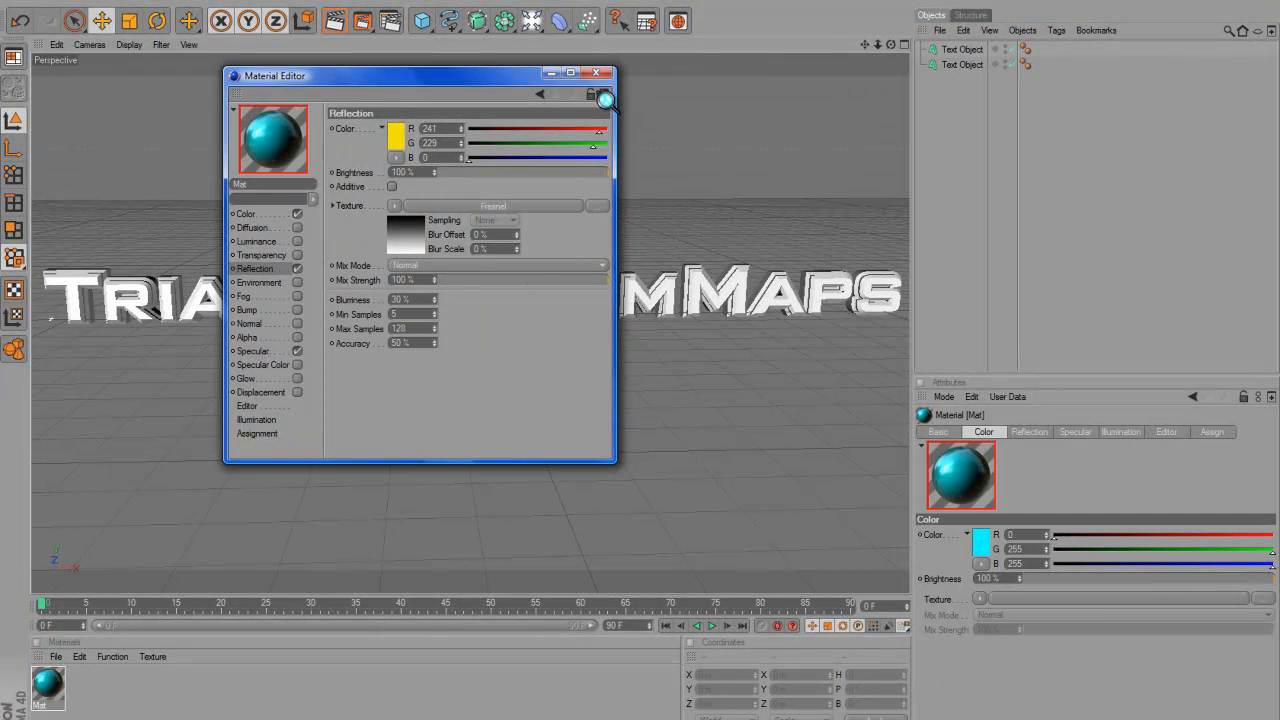
pyautogui.click(597, 72)
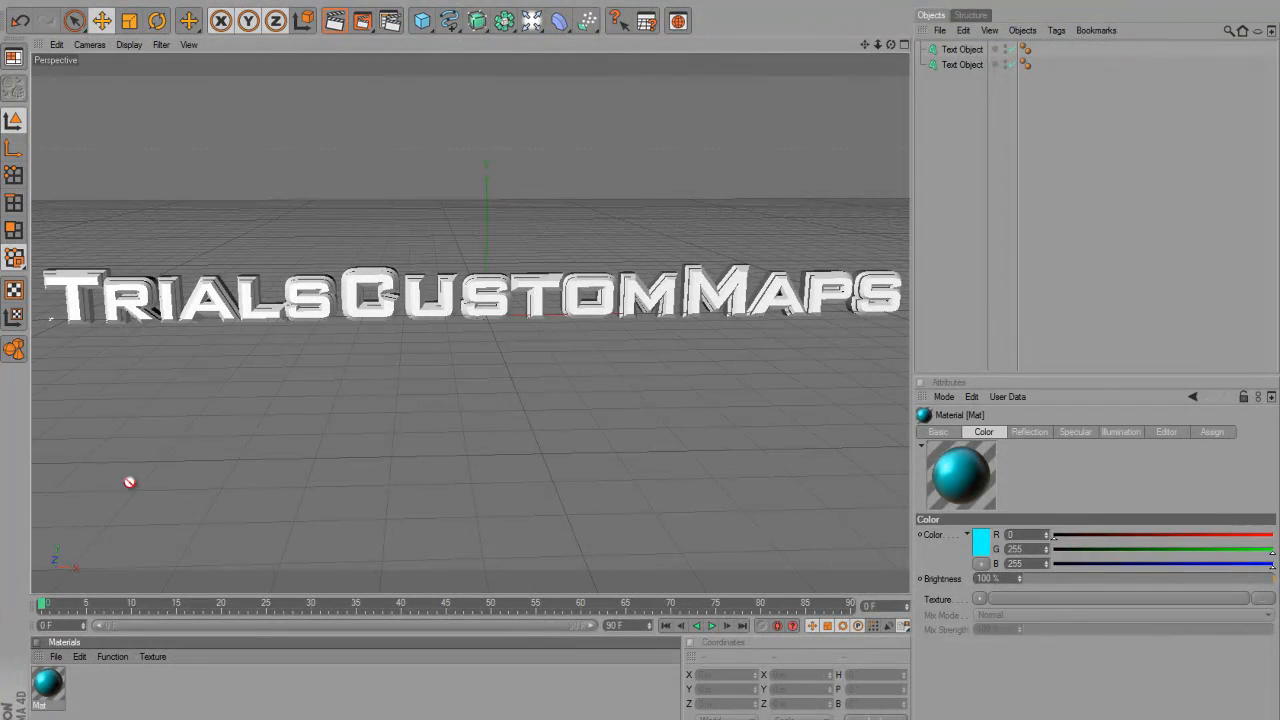
# Apply the cyan material to the front text object and render the perspective view to check it
pyautogui.moveTo(222, 310); pyautogui.dragTo(224, 312)
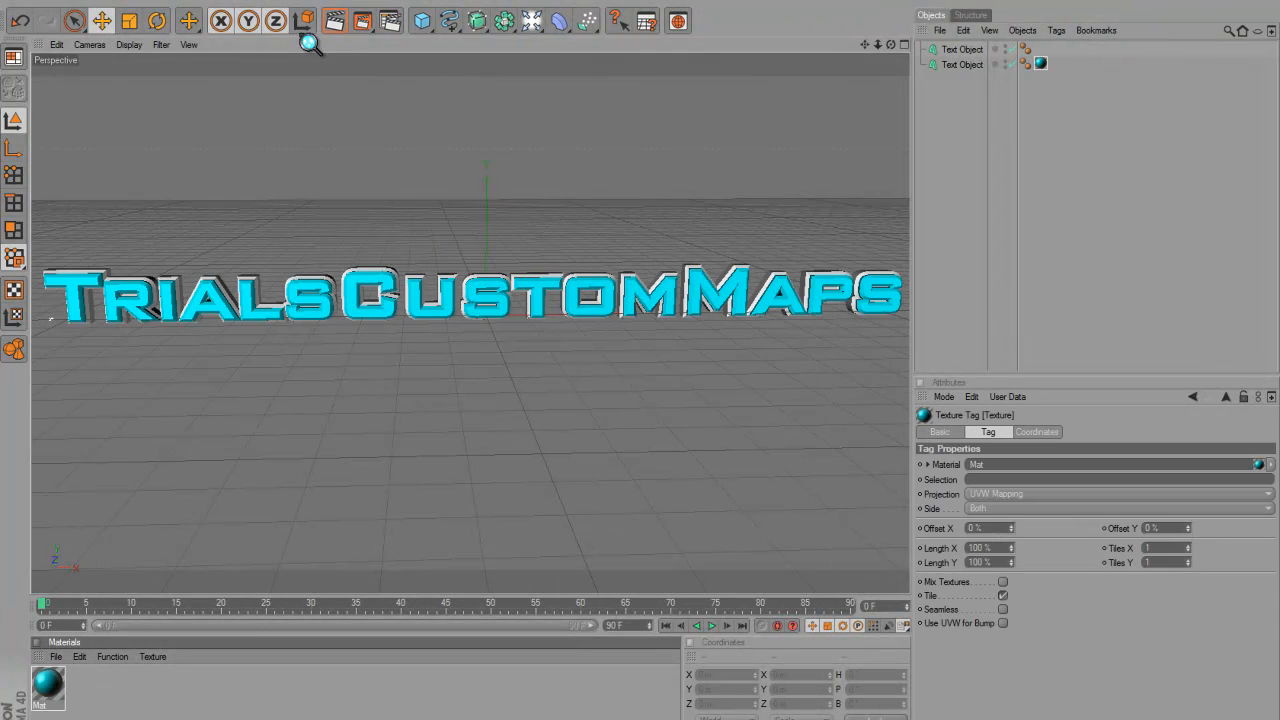
pyautogui.click(335, 21)
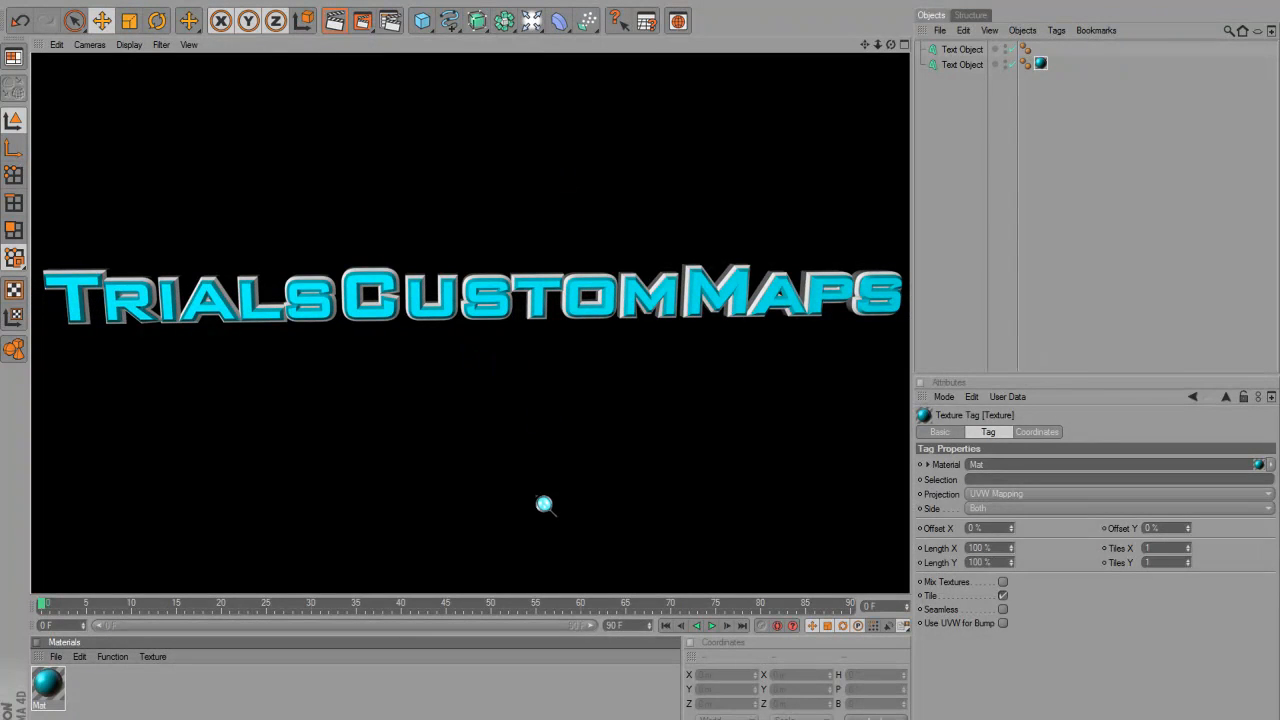
pyautogui.click(544, 504)
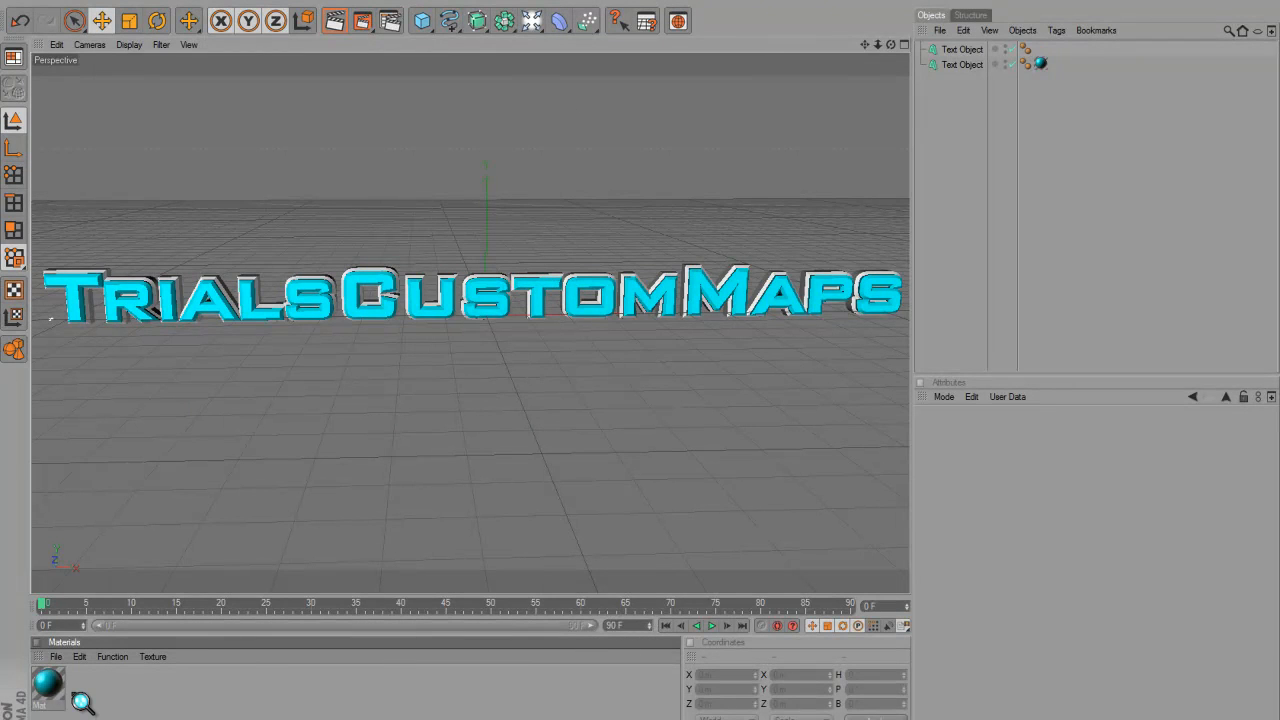
# Load the Yellow - AcrezHD material from the user material presets
pyautogui.click(58, 657)
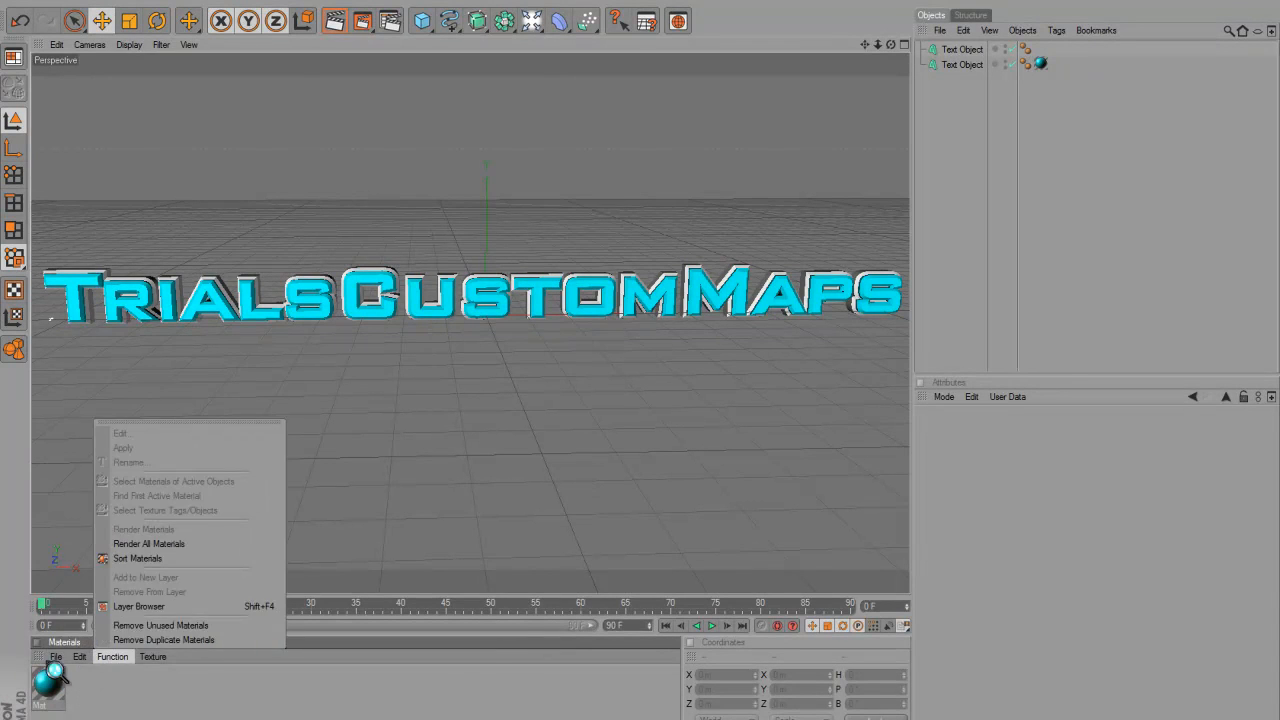
pyautogui.moveTo(205, 606)
pyautogui.moveTo(270, 607)
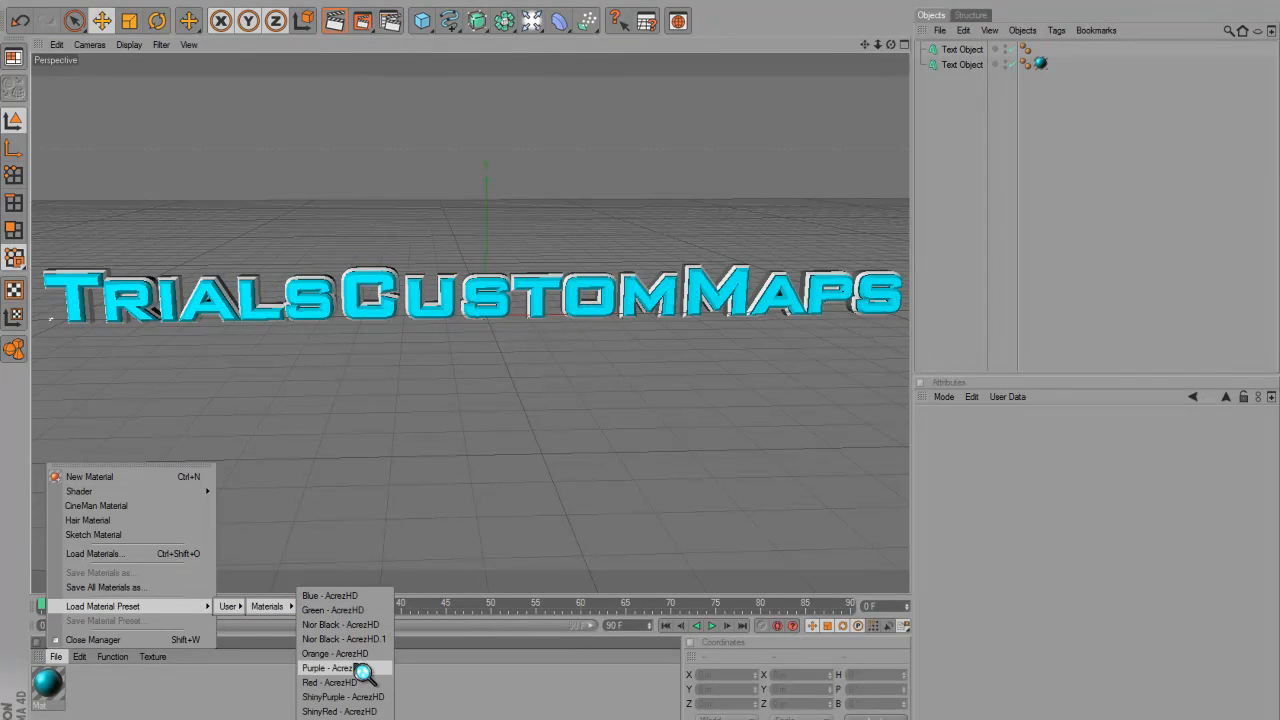
pyautogui.click(345, 719)
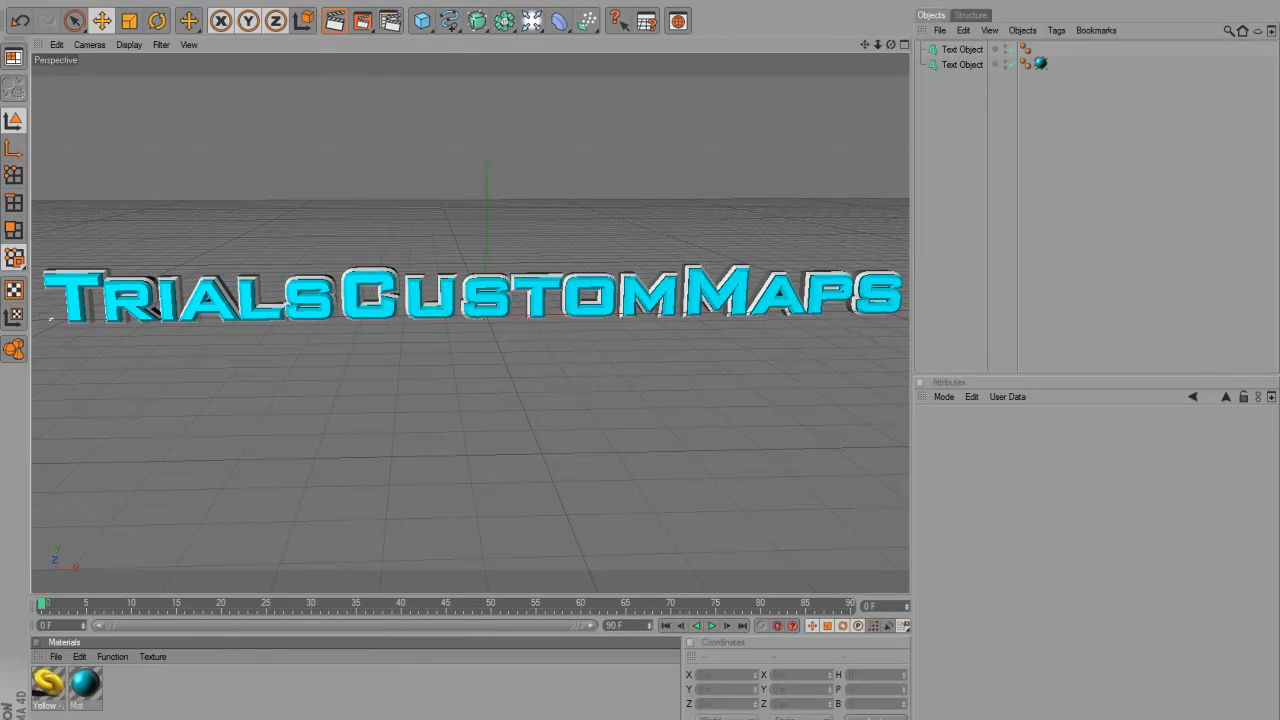
# Examine the color, reflection, environment and specular settings of the yellow preset material, then close the material editor
pyautogui.doubleClick(47, 685)
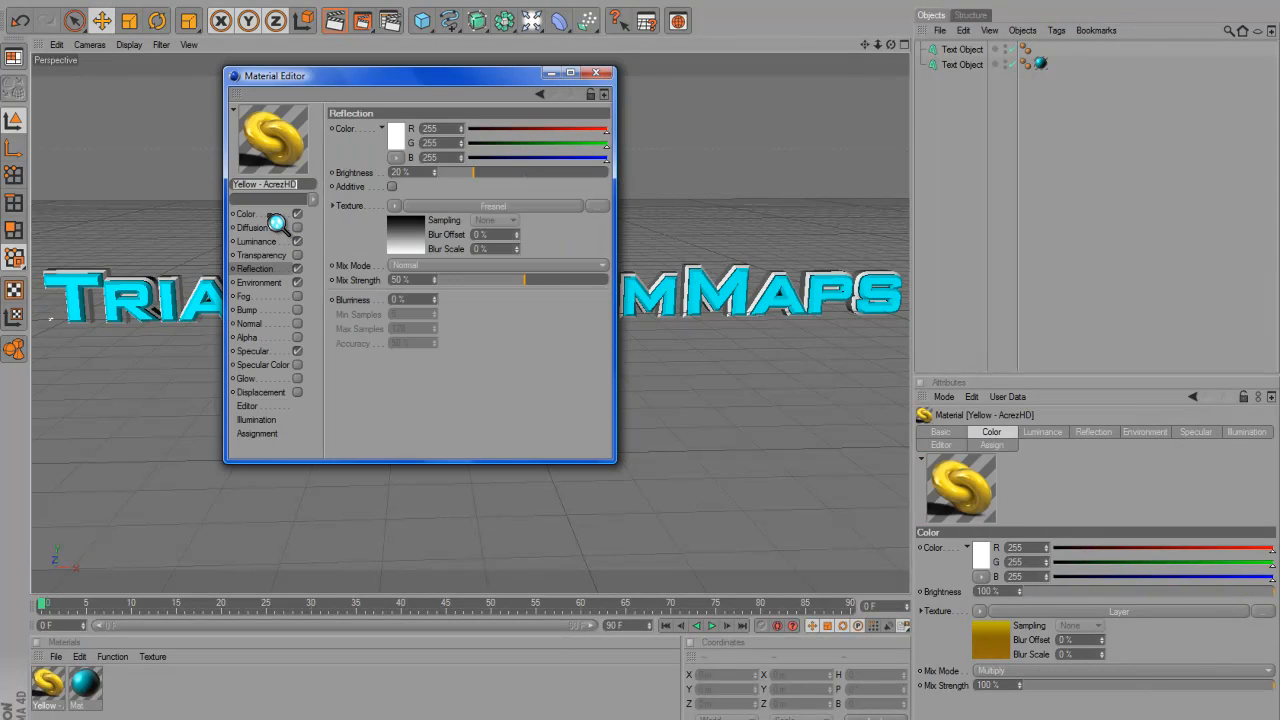
pyautogui.click(274, 217)
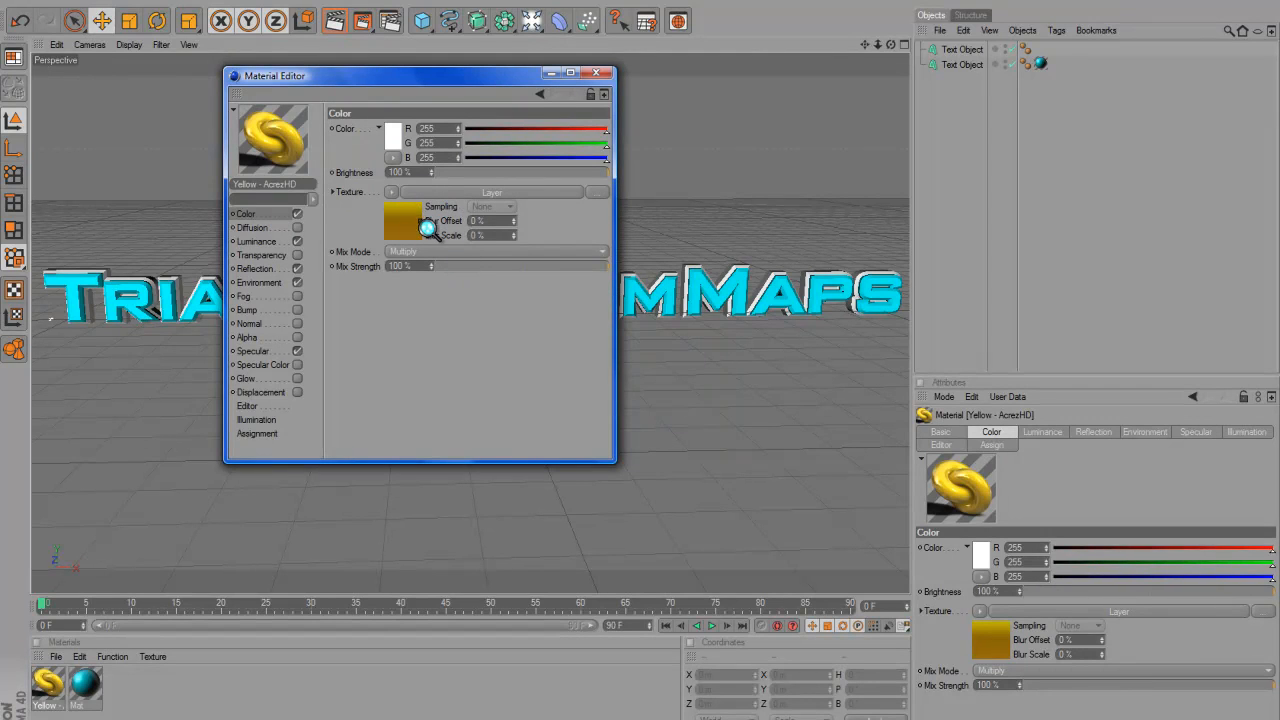
pyautogui.click(288, 270)
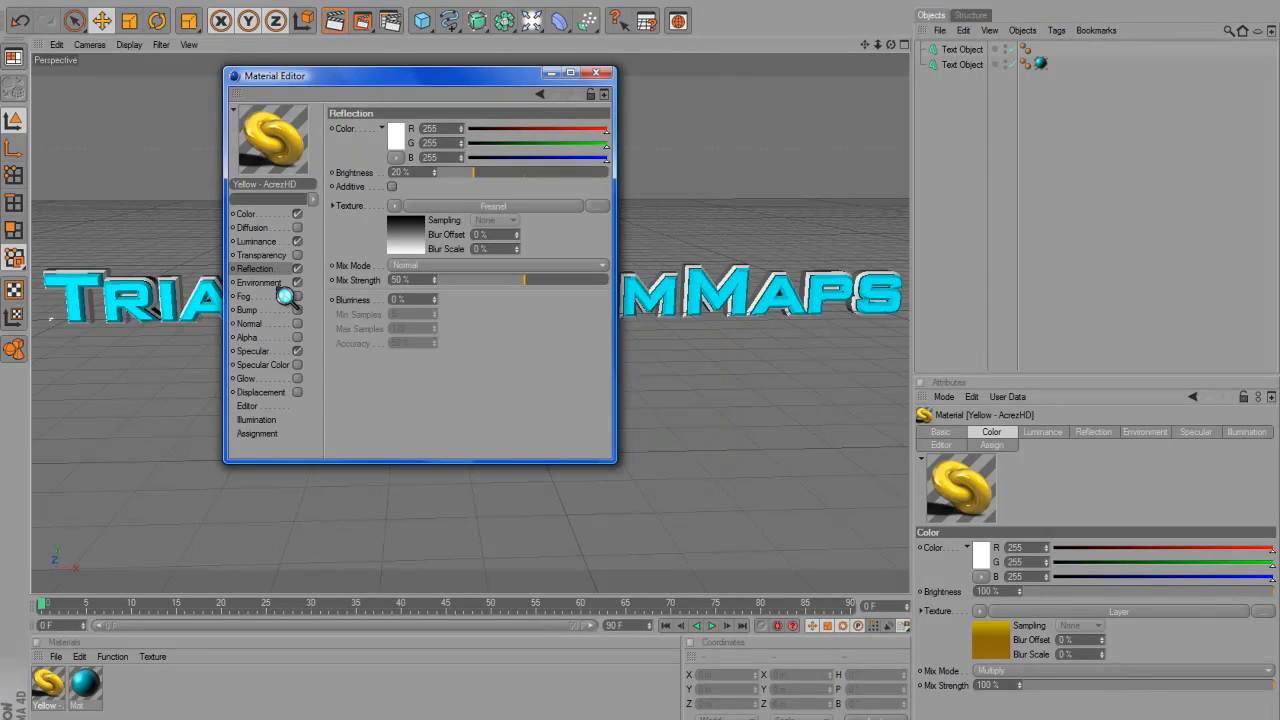
pyautogui.click(284, 286)
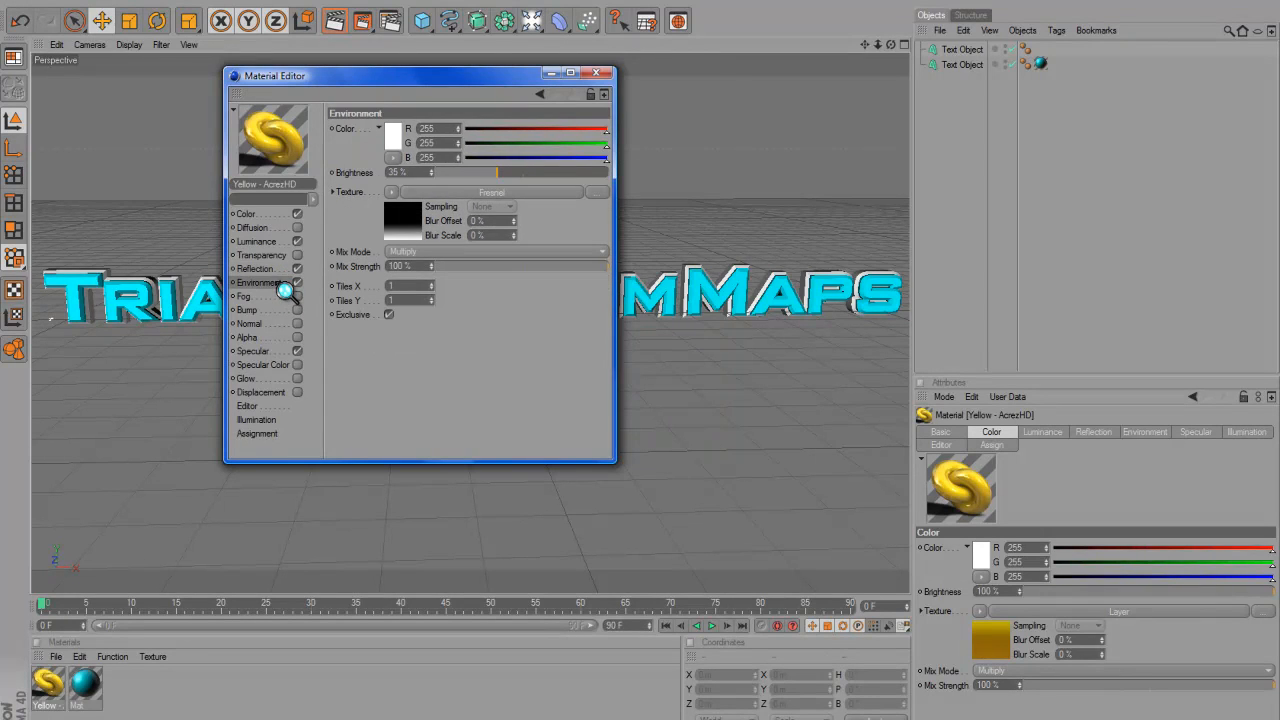
pyautogui.click(283, 354)
pyautogui.click(287, 218)
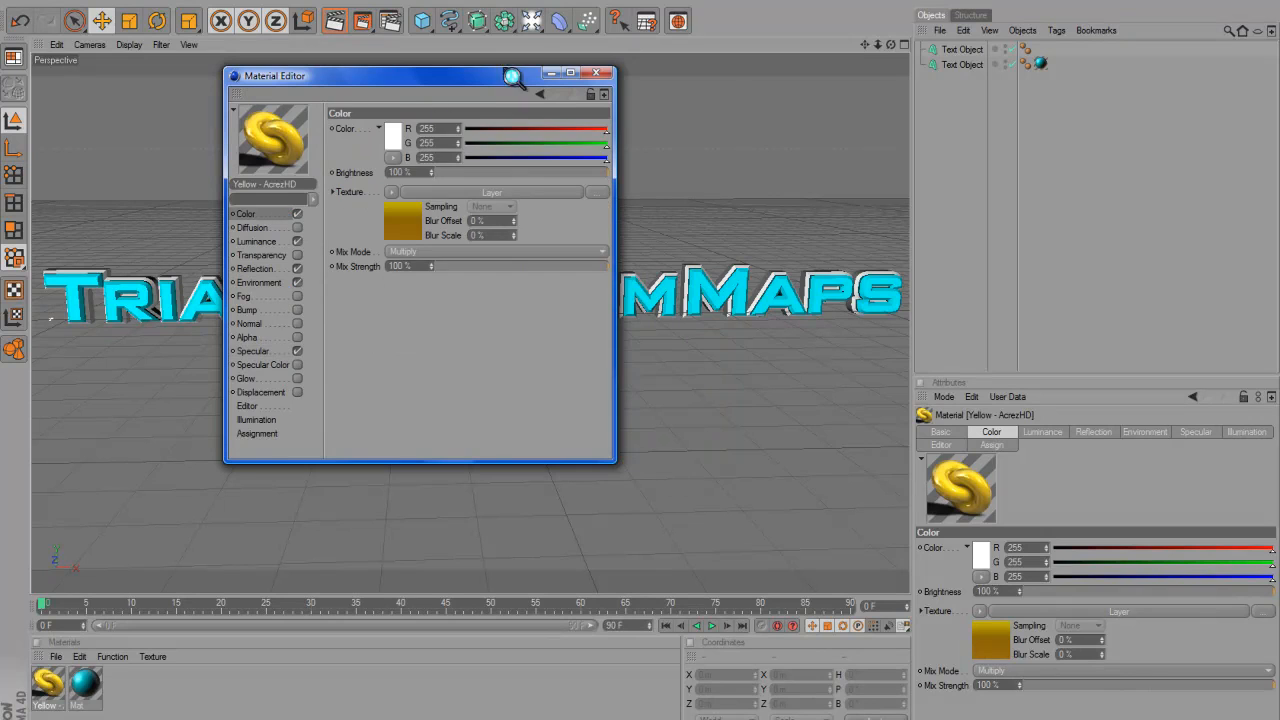
pyautogui.click(596, 73)
# Apply the Yellow - AcrezHD material to the rear text copy and render the perspective view
pyautogui.moveTo(33, 690); pyautogui.dragTo(116, 403)
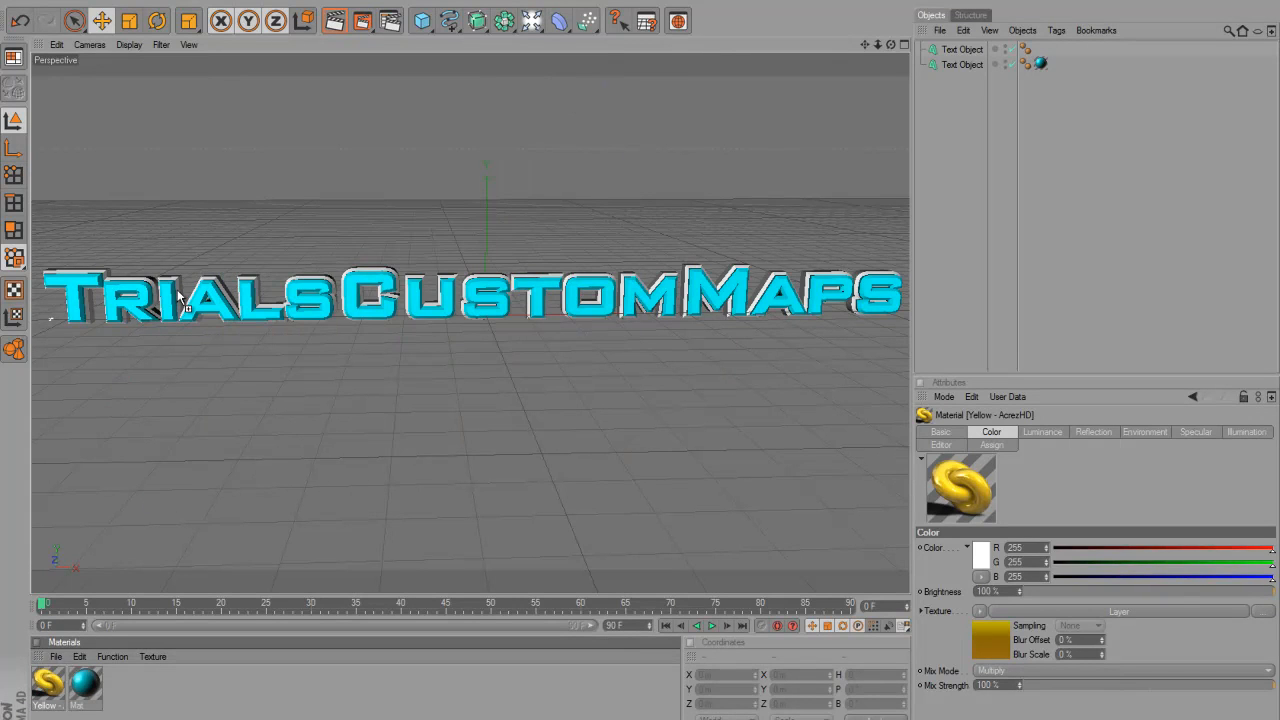
pyautogui.moveTo(177, 289); pyautogui.dragTo(178, 290)
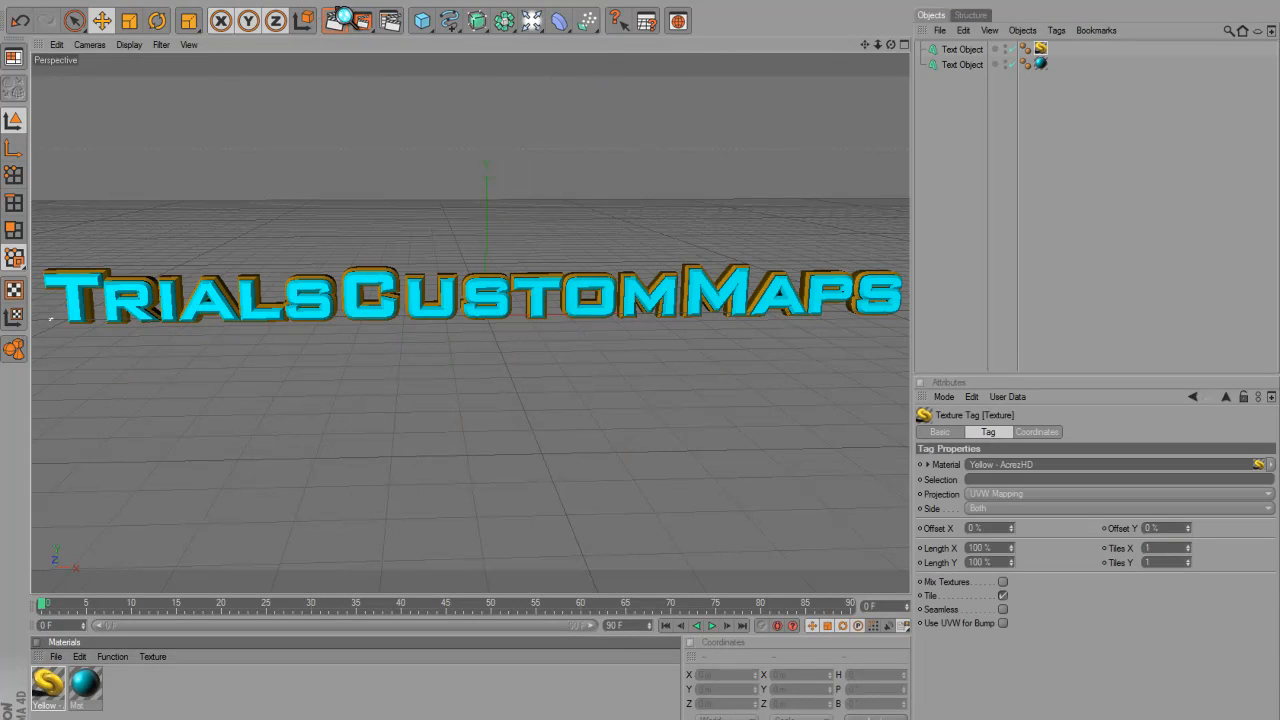
pyautogui.click(345, 21)
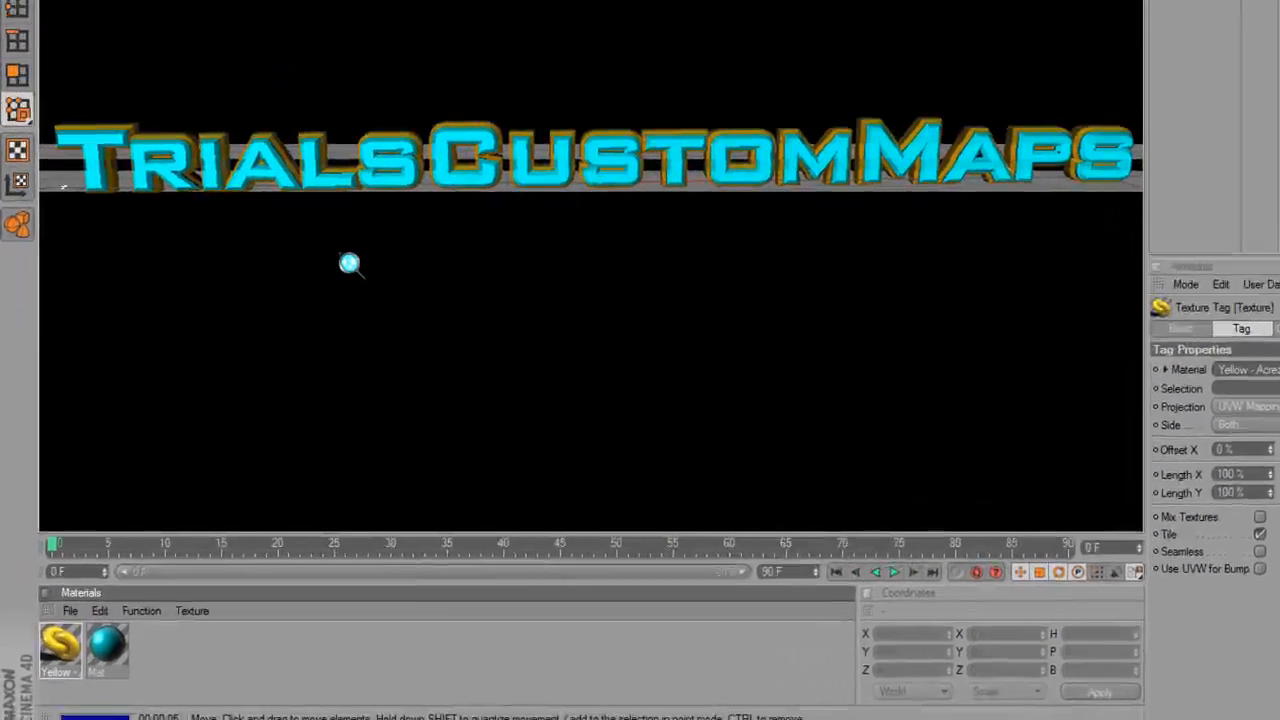
# Delete the Yellow - AcrezHD material from the scene's materials
pyautogui.click(175, 452)
pyautogui.click(66, 646)
pyautogui.click(166, 651)
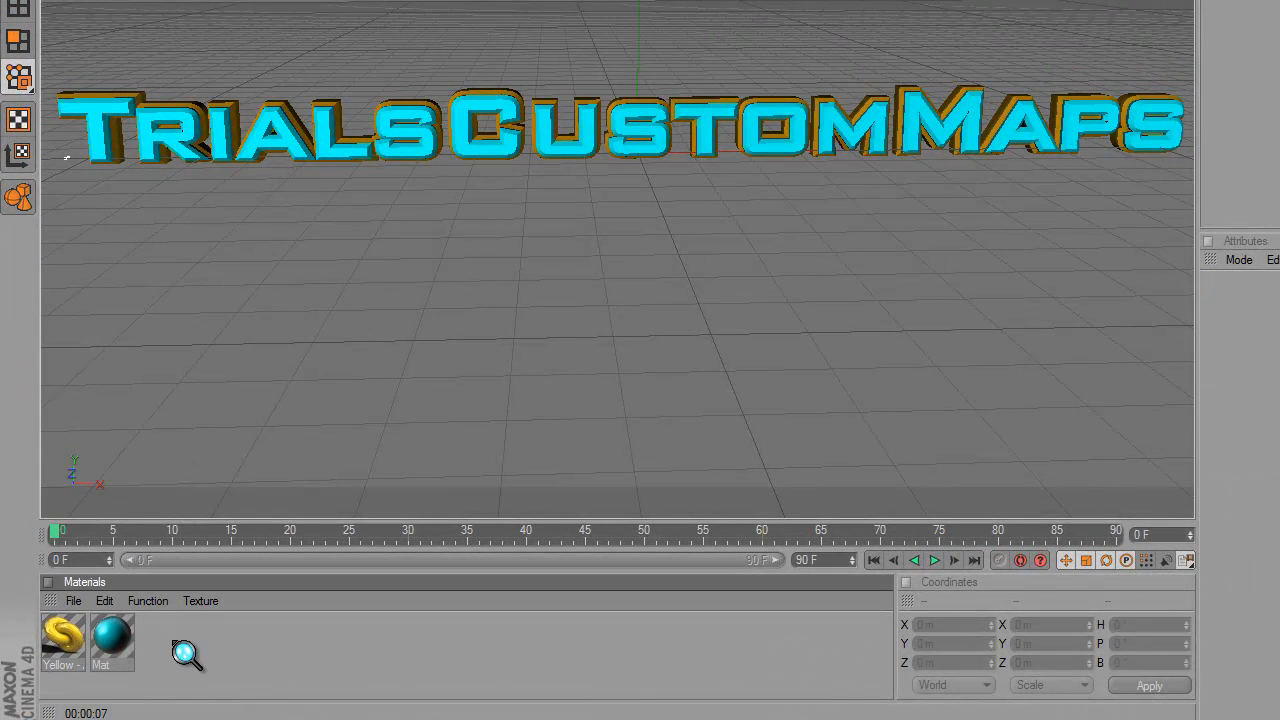
pyautogui.click(68, 640)
pyautogui.press('Delete')
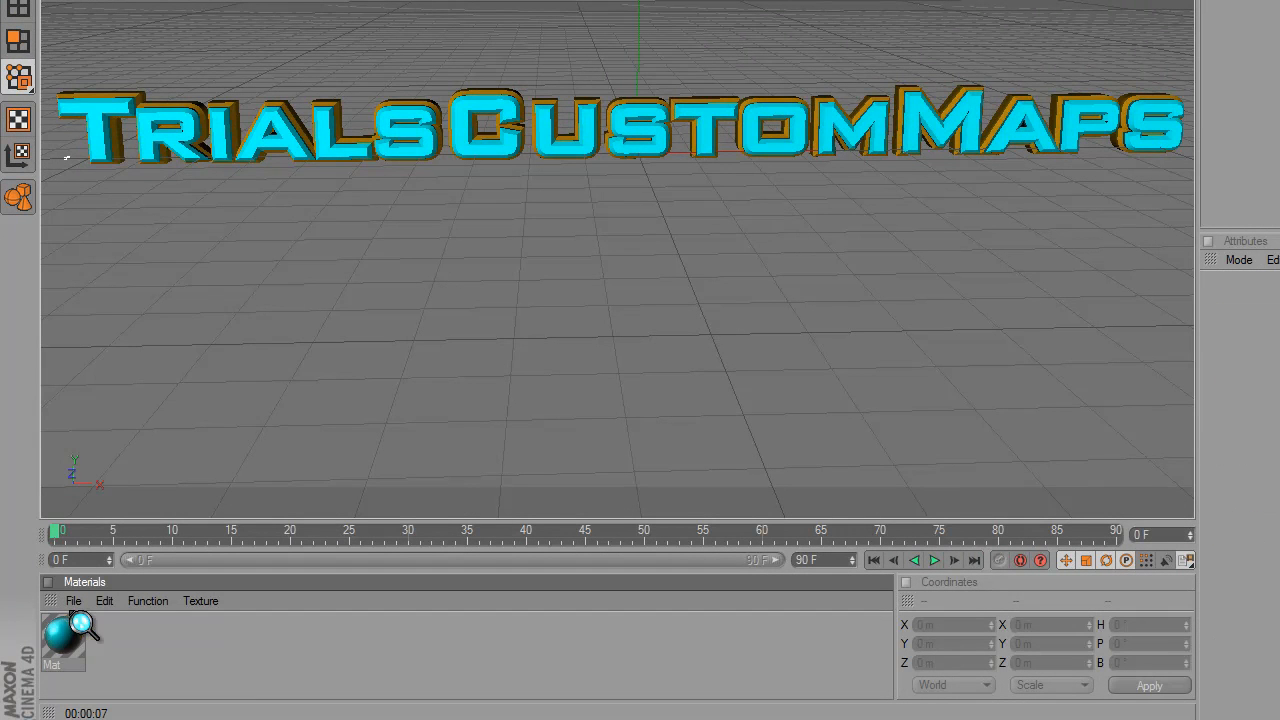
# Create a new material, use a Fresnel shader as its color texture and open the shader's properties
pyautogui.doubleClick(115, 640)
pyautogui.doubleClick(78, 655)
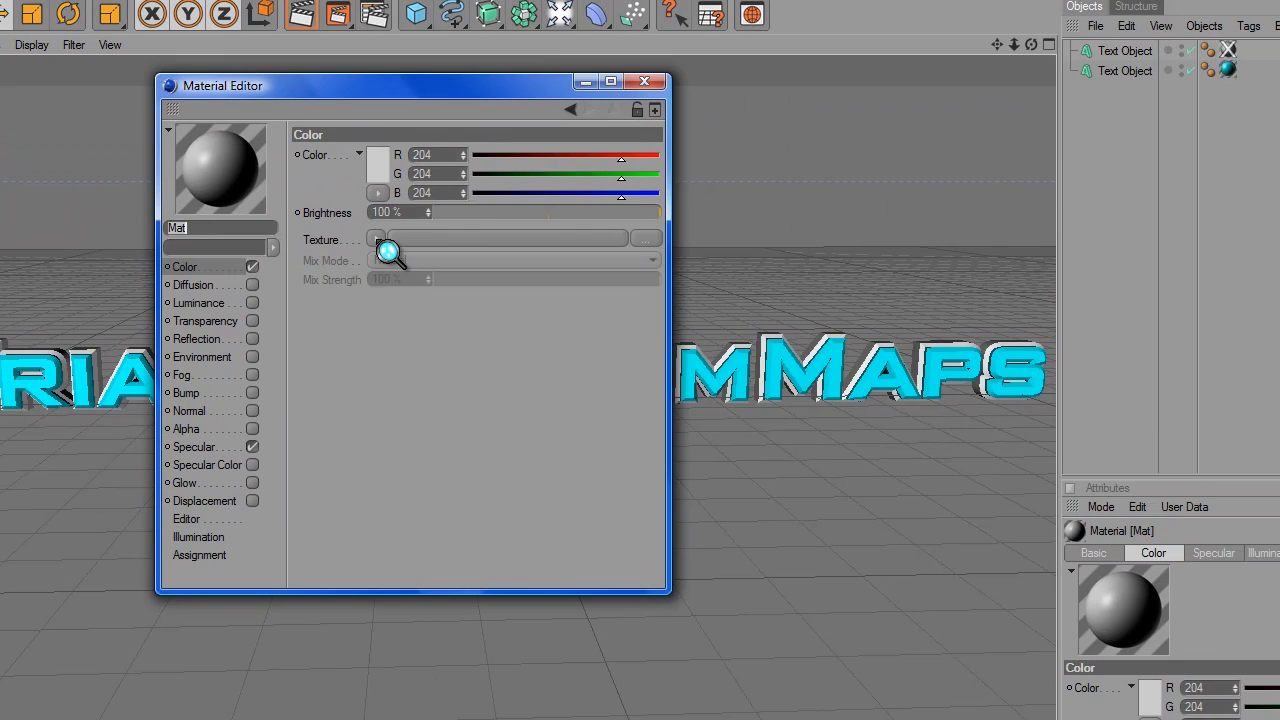
pyautogui.click(378, 242)
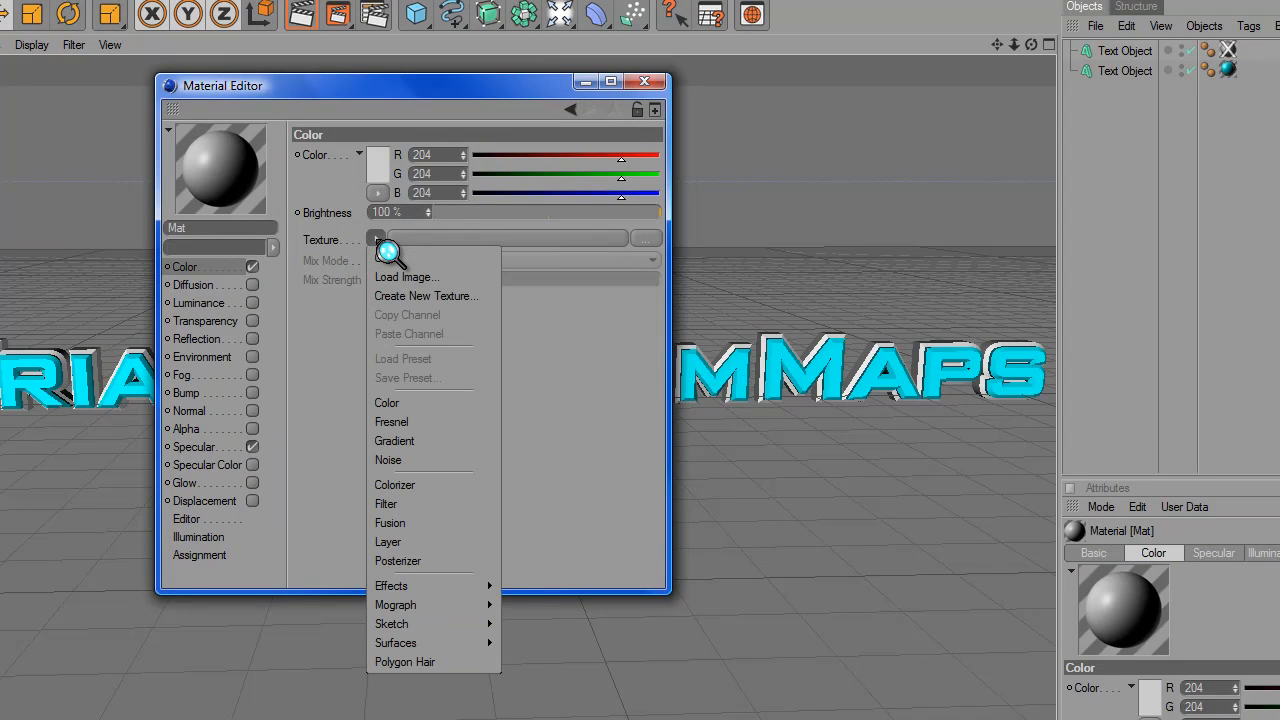
pyautogui.click(452, 428)
pyautogui.click(414, 268)
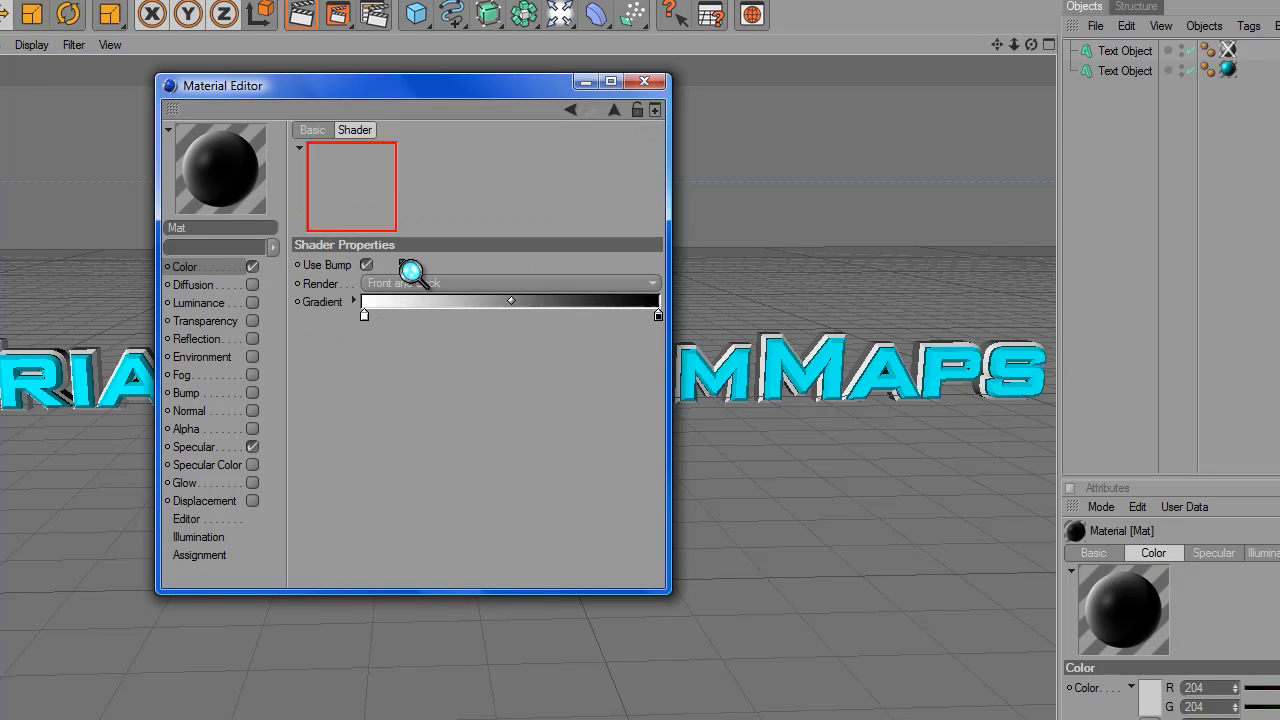
# Recolor the Fresnel gradient from yellow (RGB 255, 233, 0) at its white end to a slightly darker yellow at its black end
pyautogui.doubleClick(366, 318)
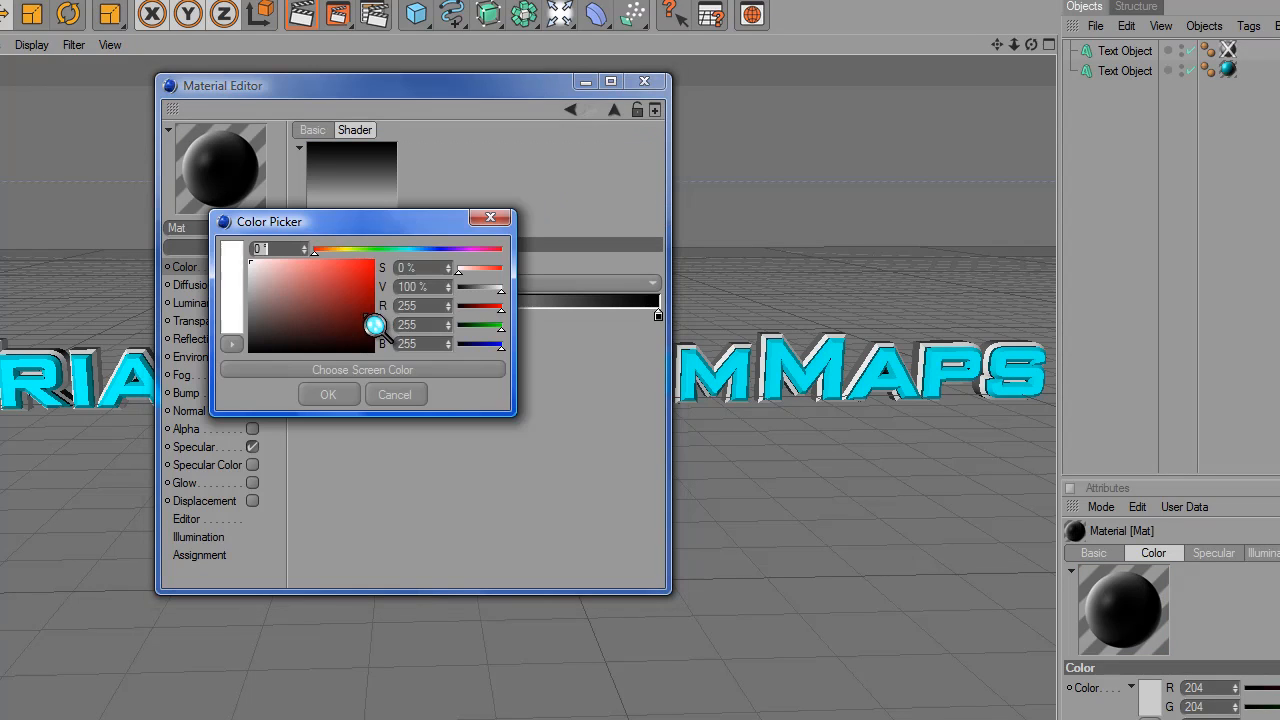
pyautogui.click(350, 250)
pyautogui.moveTo(352, 254); pyautogui.dragTo(389, 249)
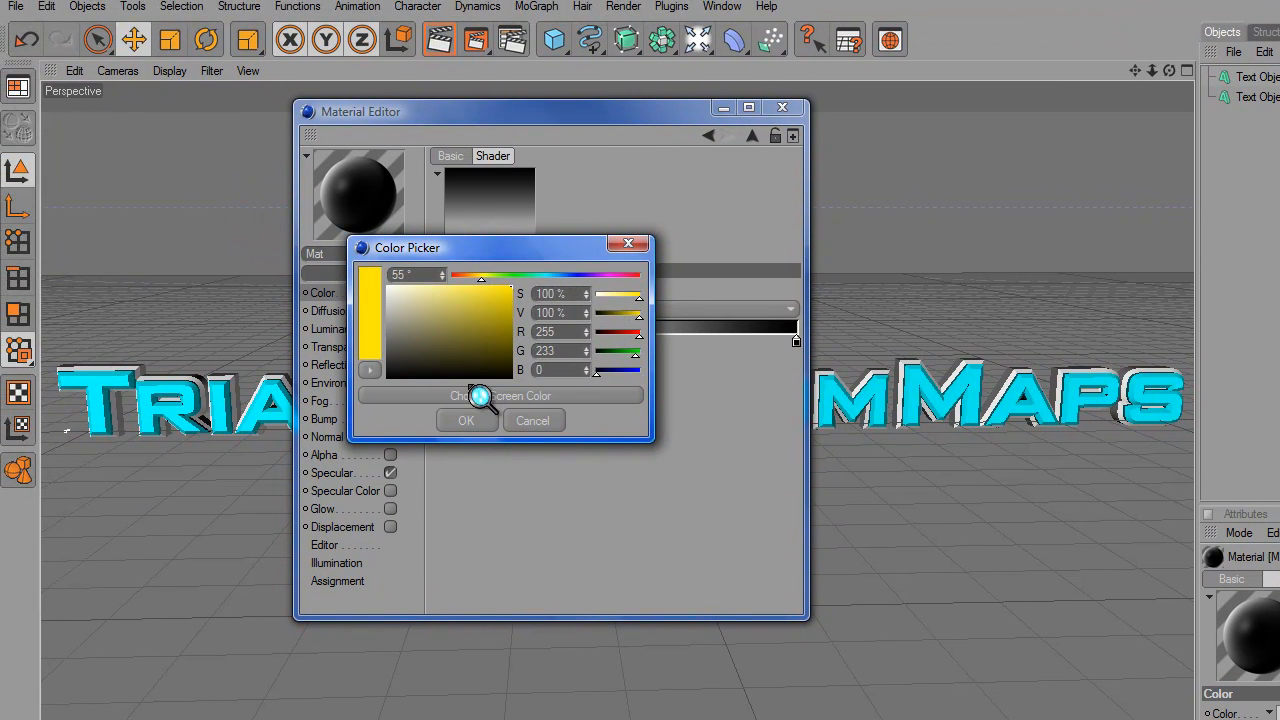
pyautogui.click(478, 421)
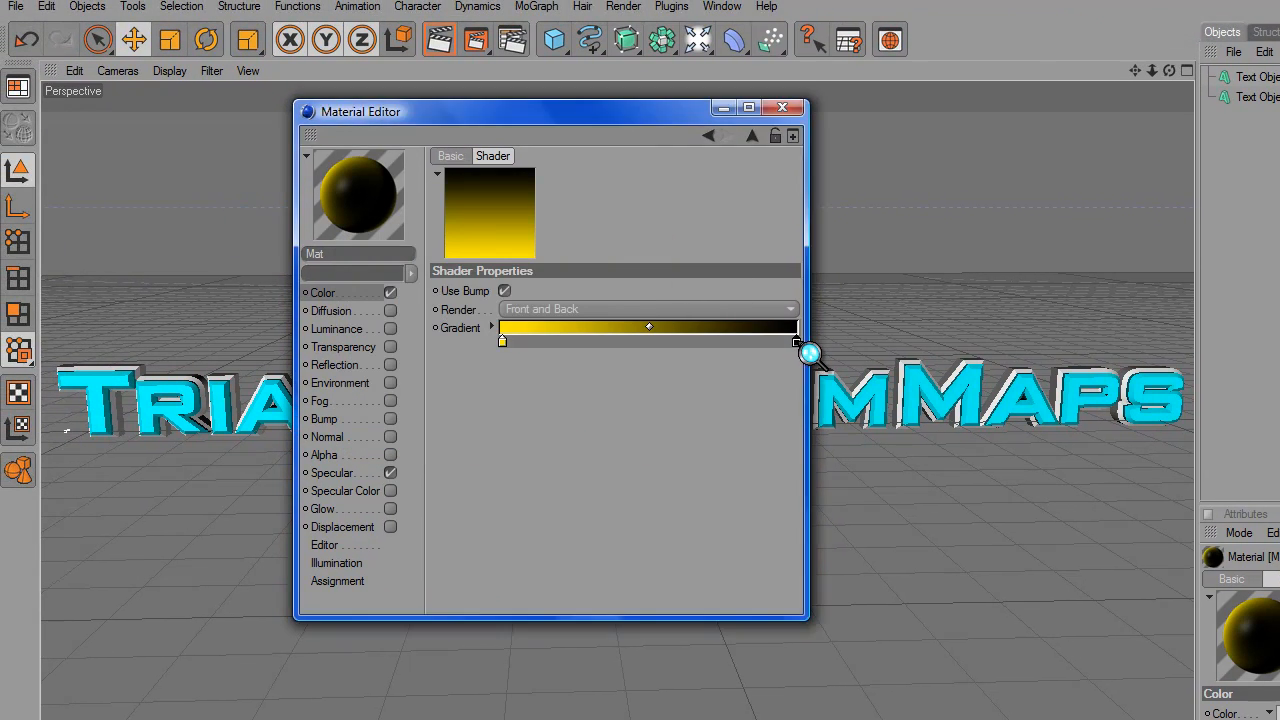
pyautogui.doubleClick(797, 342)
pyautogui.click(786, 279)
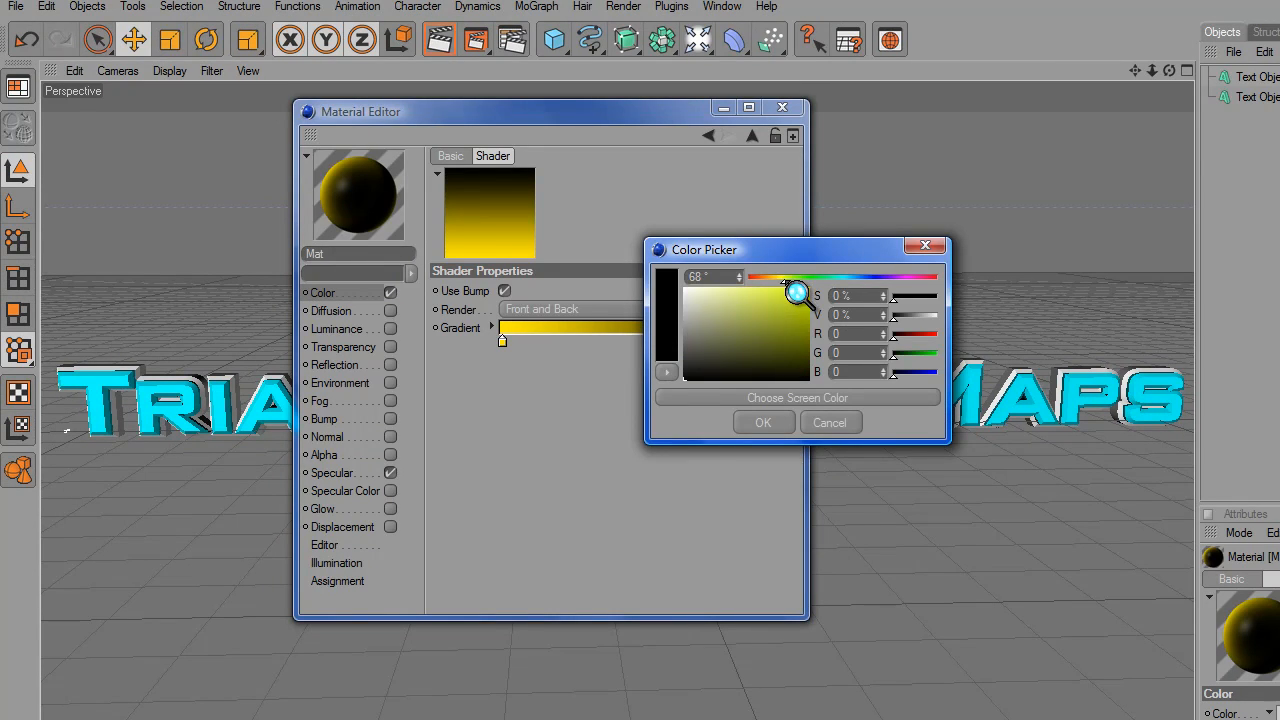
pyautogui.moveTo(795, 297); pyautogui.dragTo(820, 345)
pyautogui.click(763, 422)
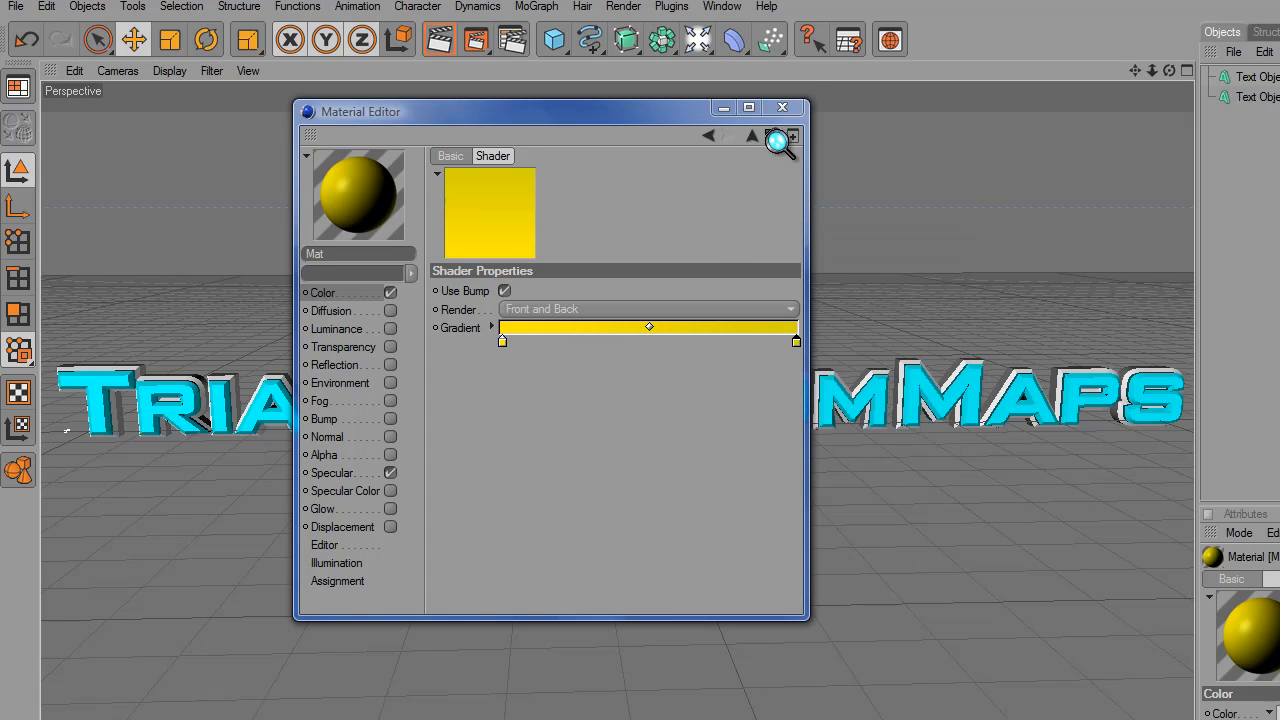
# Enable reflection on the yellow material and use Fresnel as the reflection texture
pyautogui.click(372, 313)
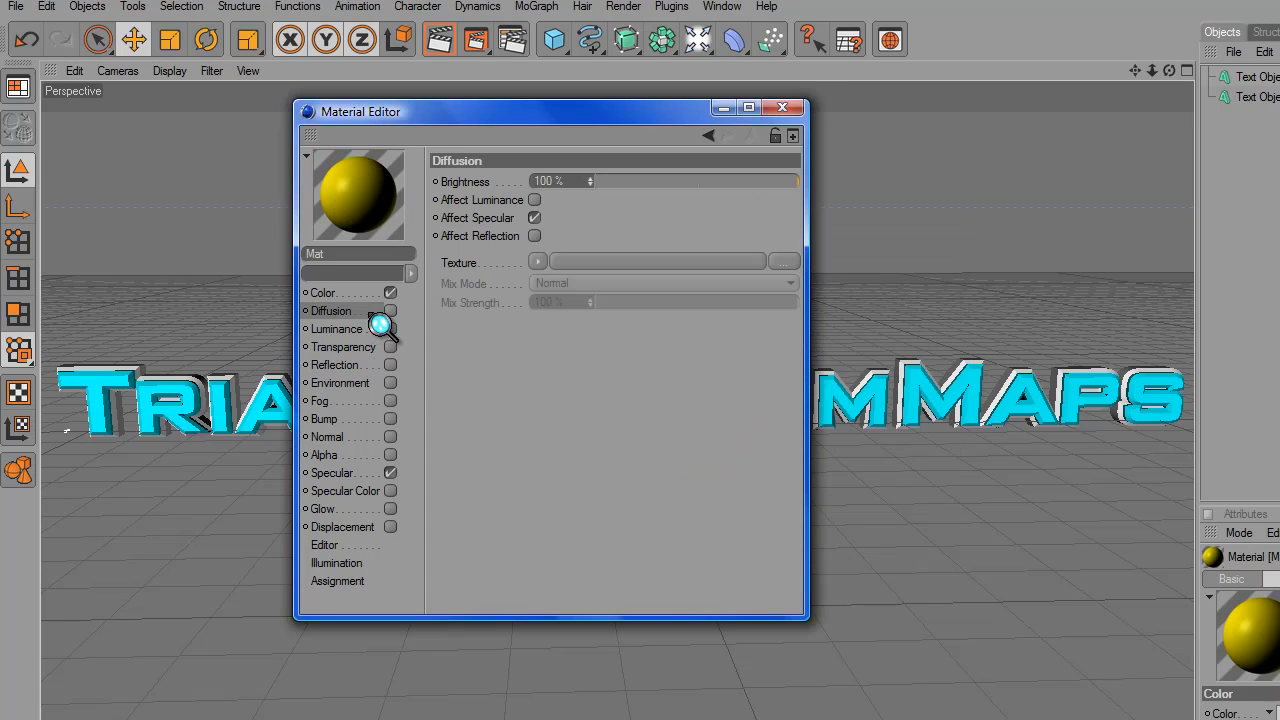
pyautogui.click(391, 366)
pyautogui.click(517, 283)
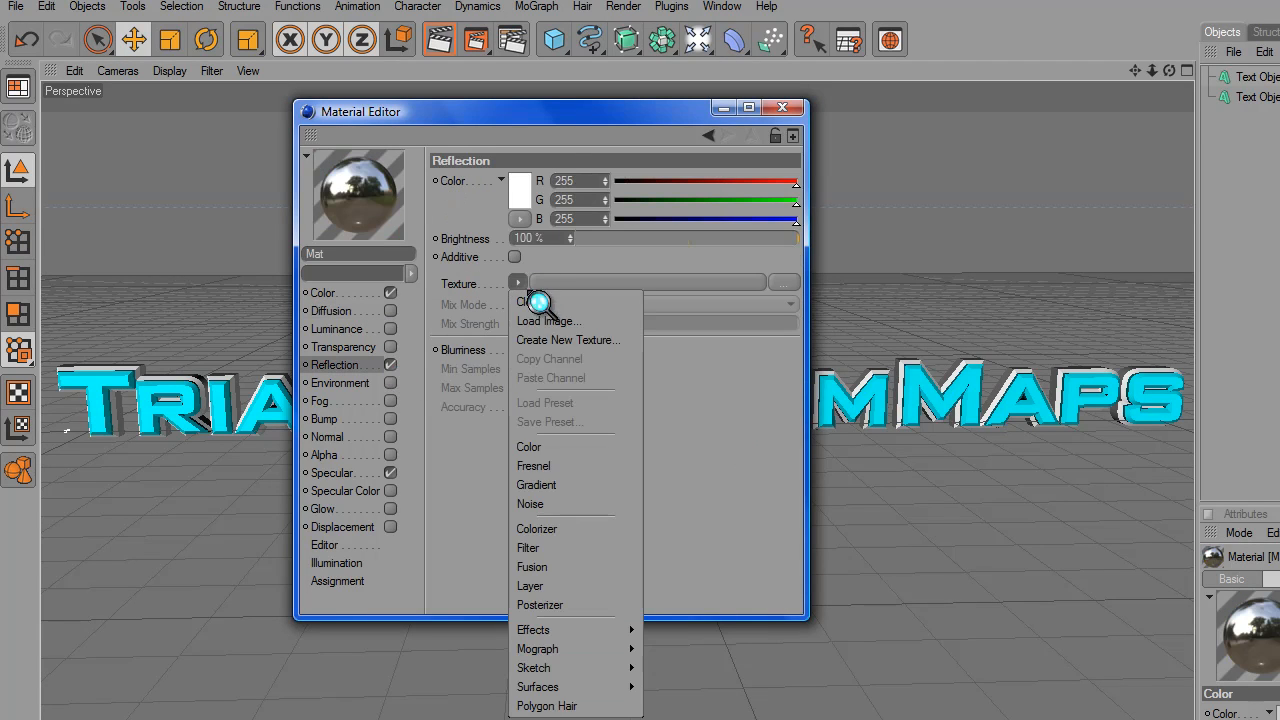
pyautogui.click(573, 466)
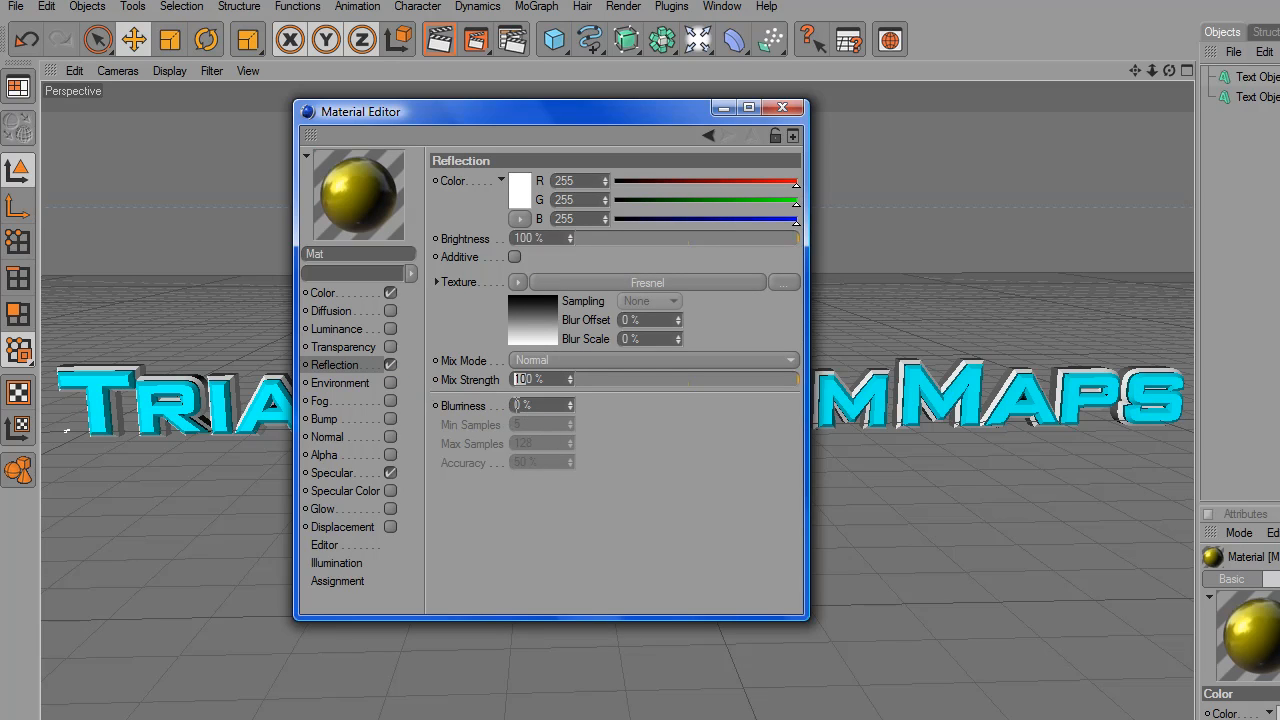
# Set the reflection's blurriness to 10% and brightness to 50%, then close the material editor
pyautogui.write('40')
pyautogui.press('Return')
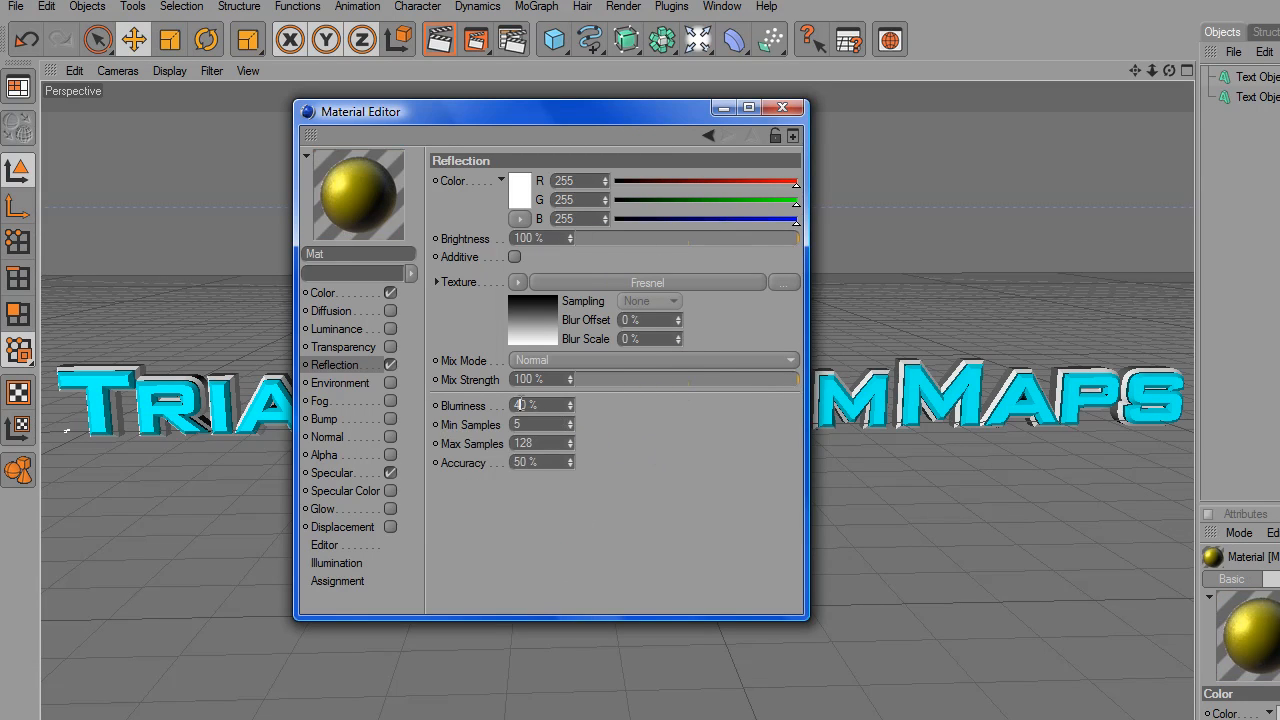
pyautogui.write('1')
pyautogui.press('Return')
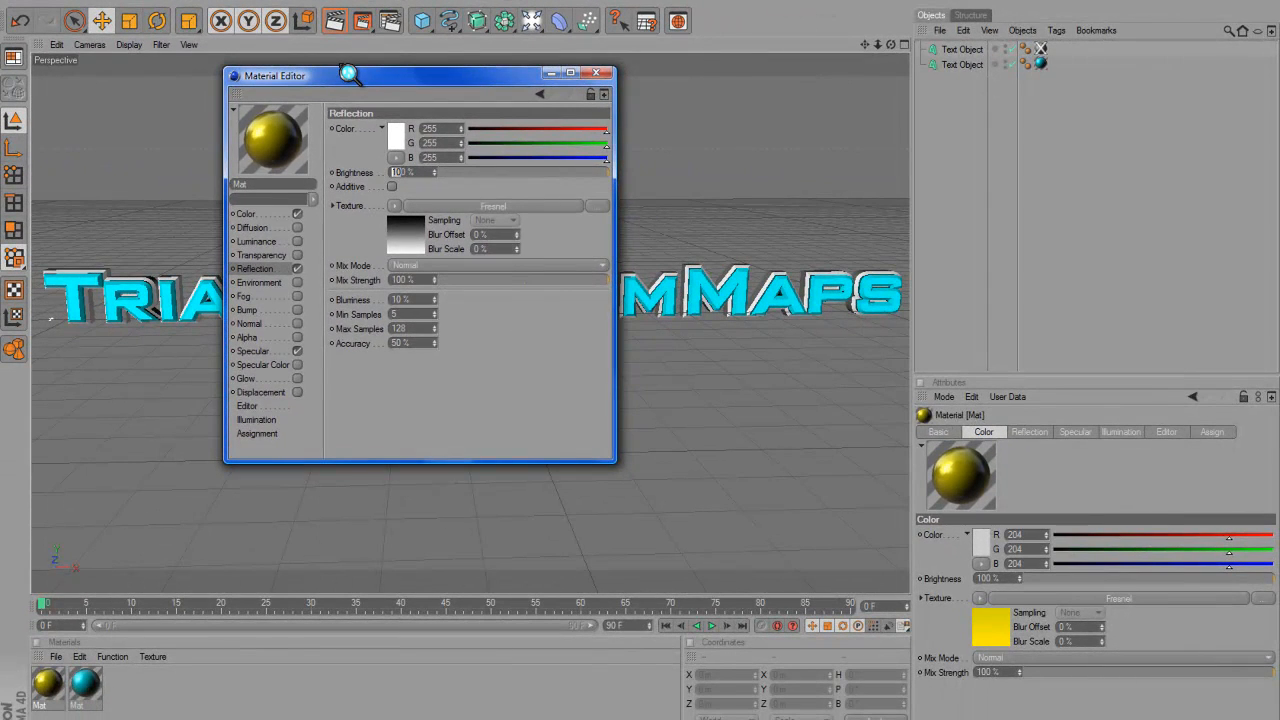
pyautogui.press('Return')
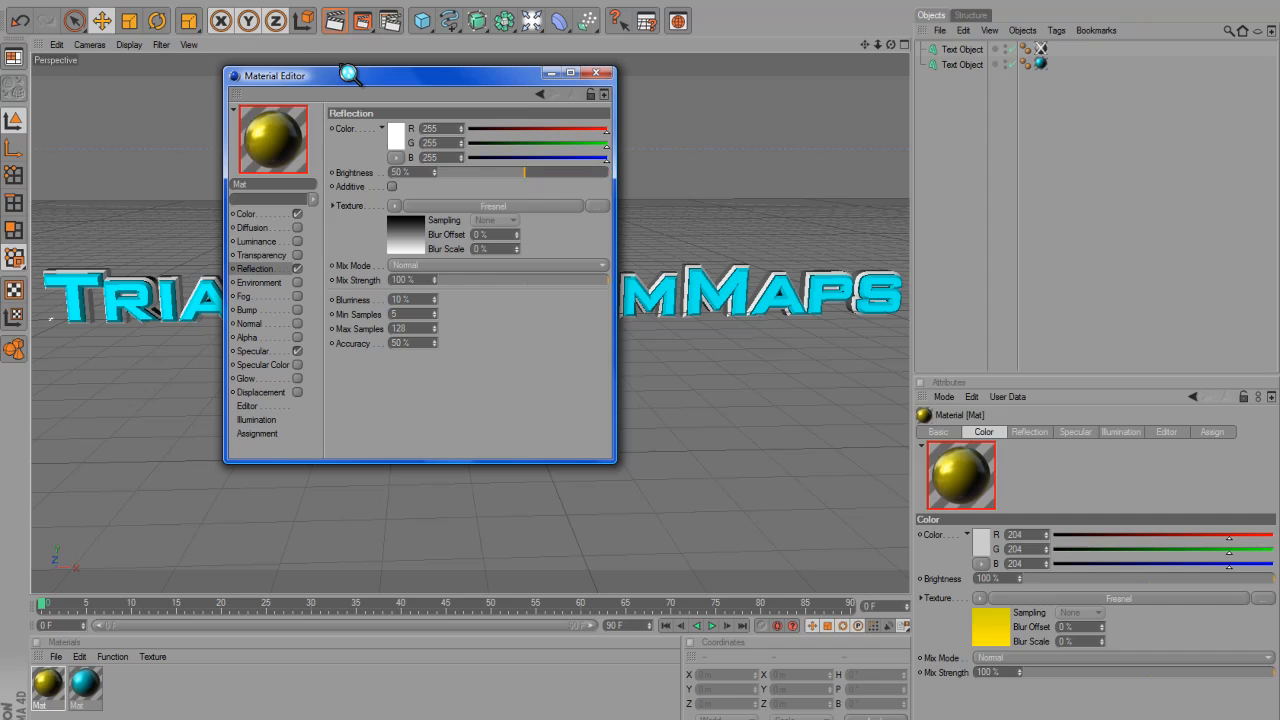
pyautogui.click(595, 72)
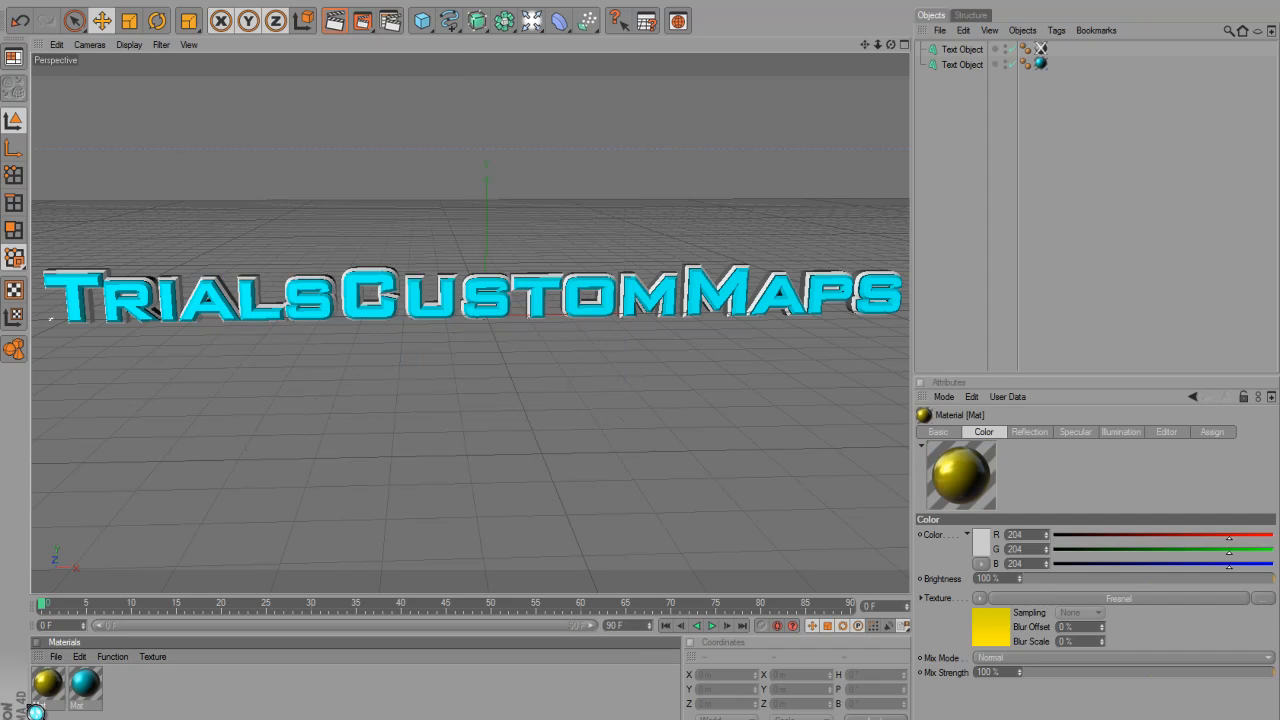
# Apply the new yellow material to the rear text object and render the perspective view to check it
pyautogui.moveTo(178, 285); pyautogui.dragTo(180, 290)
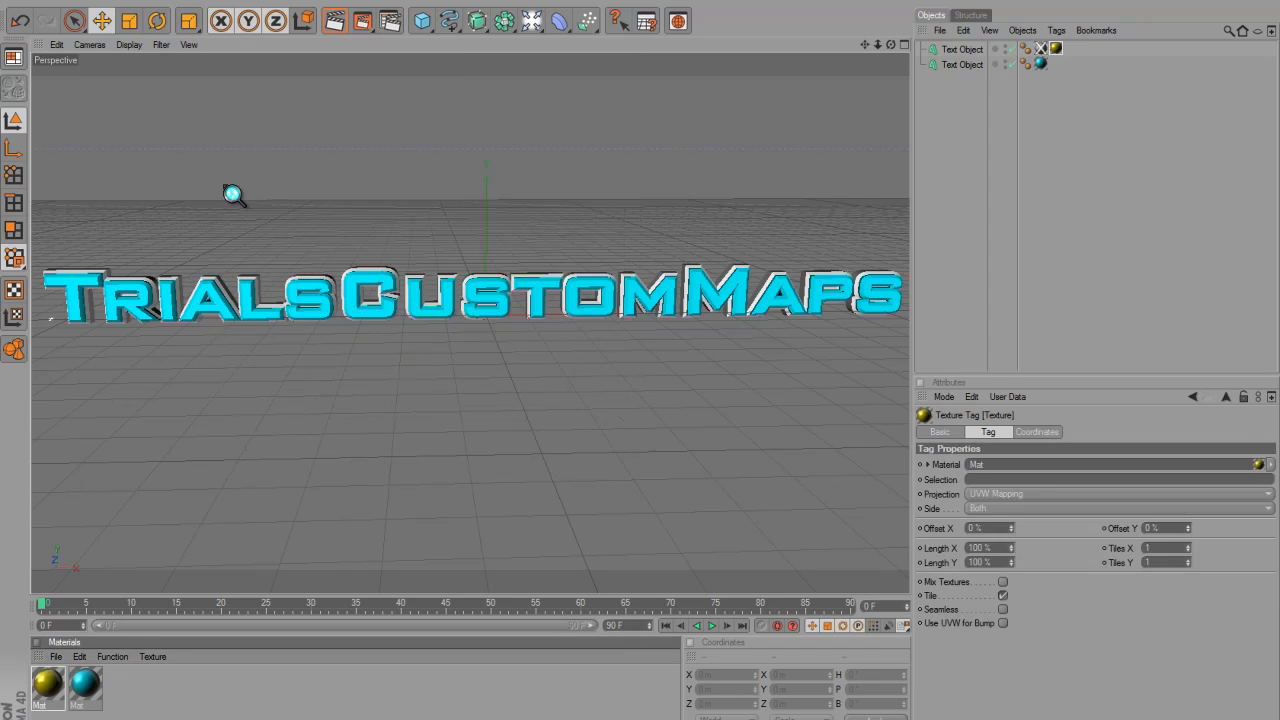
pyautogui.click(336, 20)
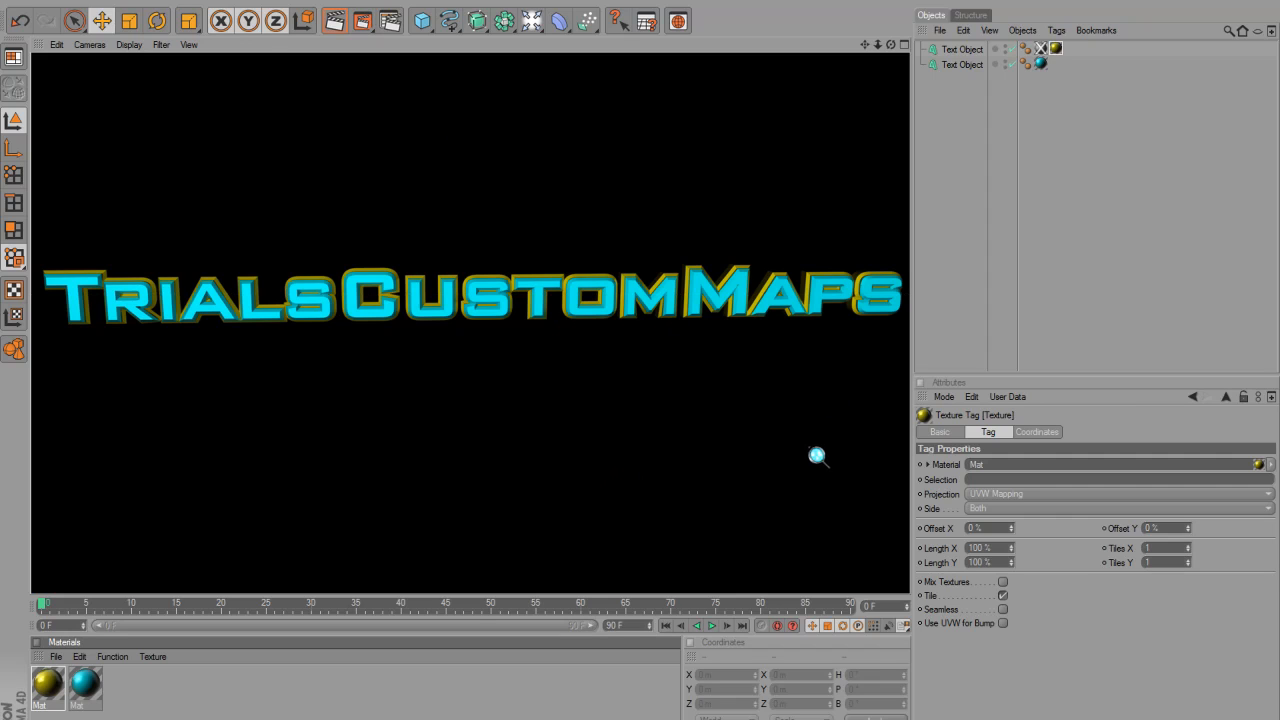
pyautogui.click(868, 184)
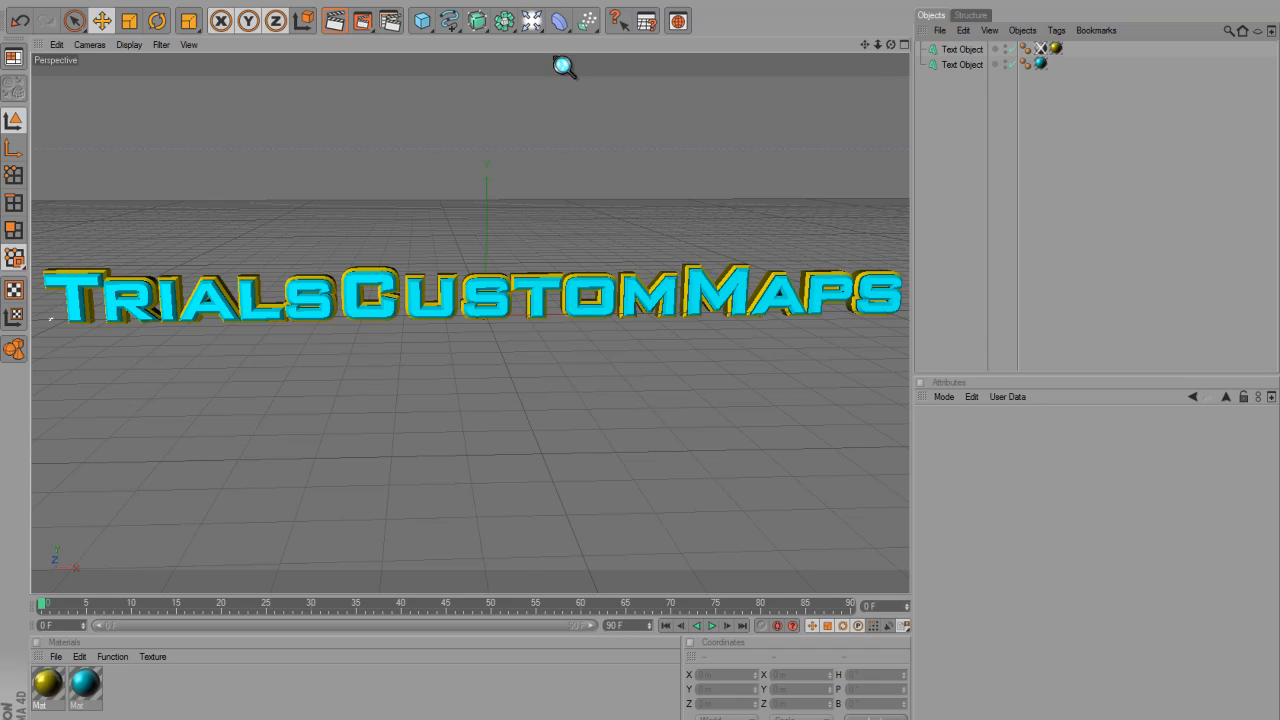
# Add a camera object to the scene
pyautogui.click(535, 26)
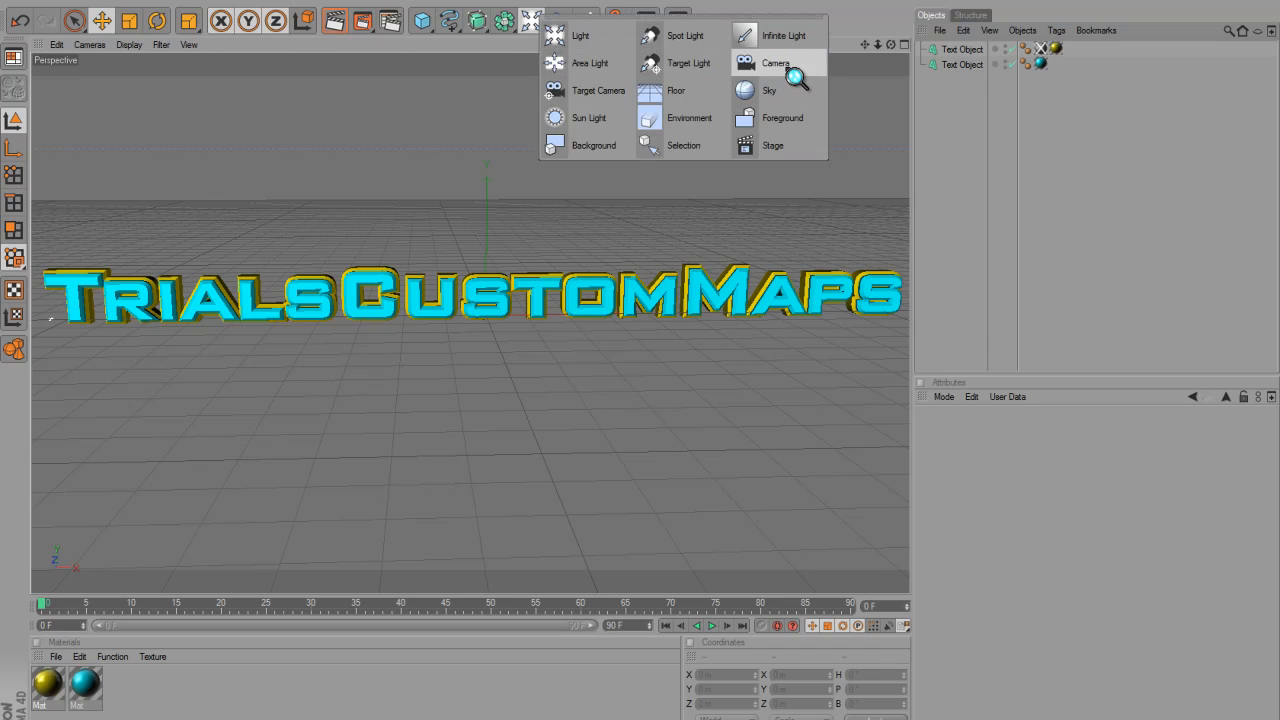
pyautogui.click(797, 79)
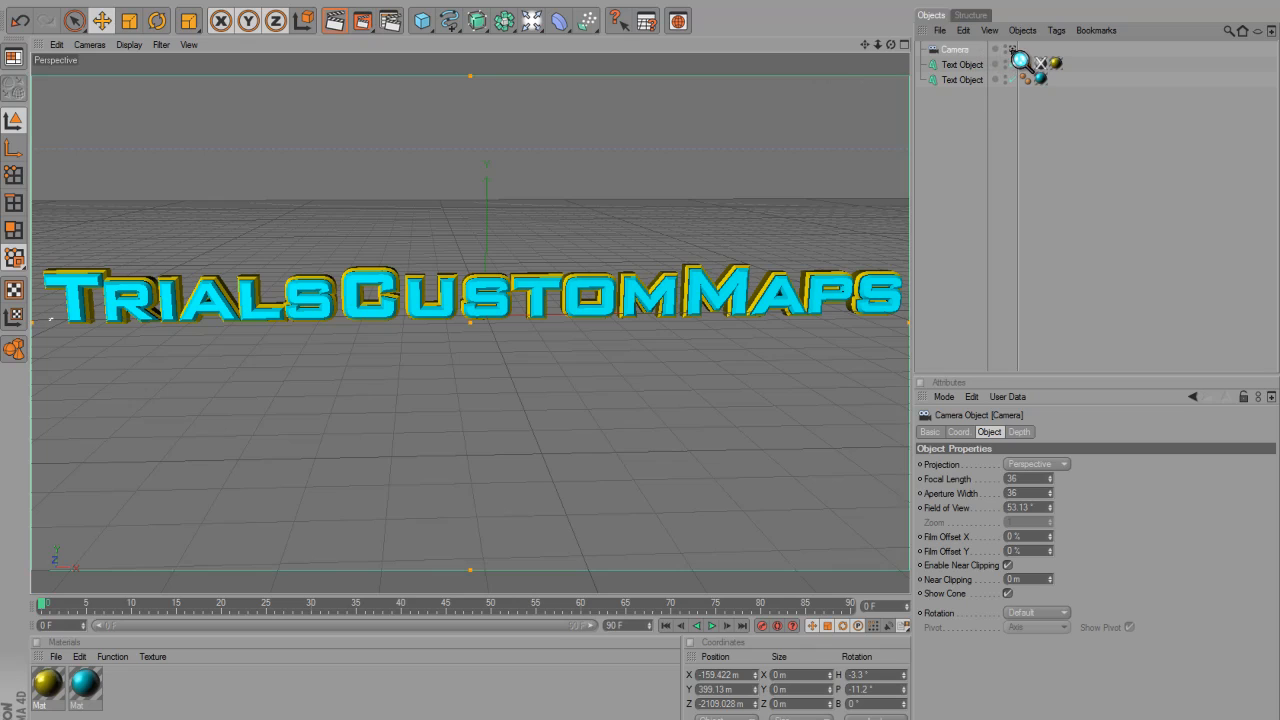
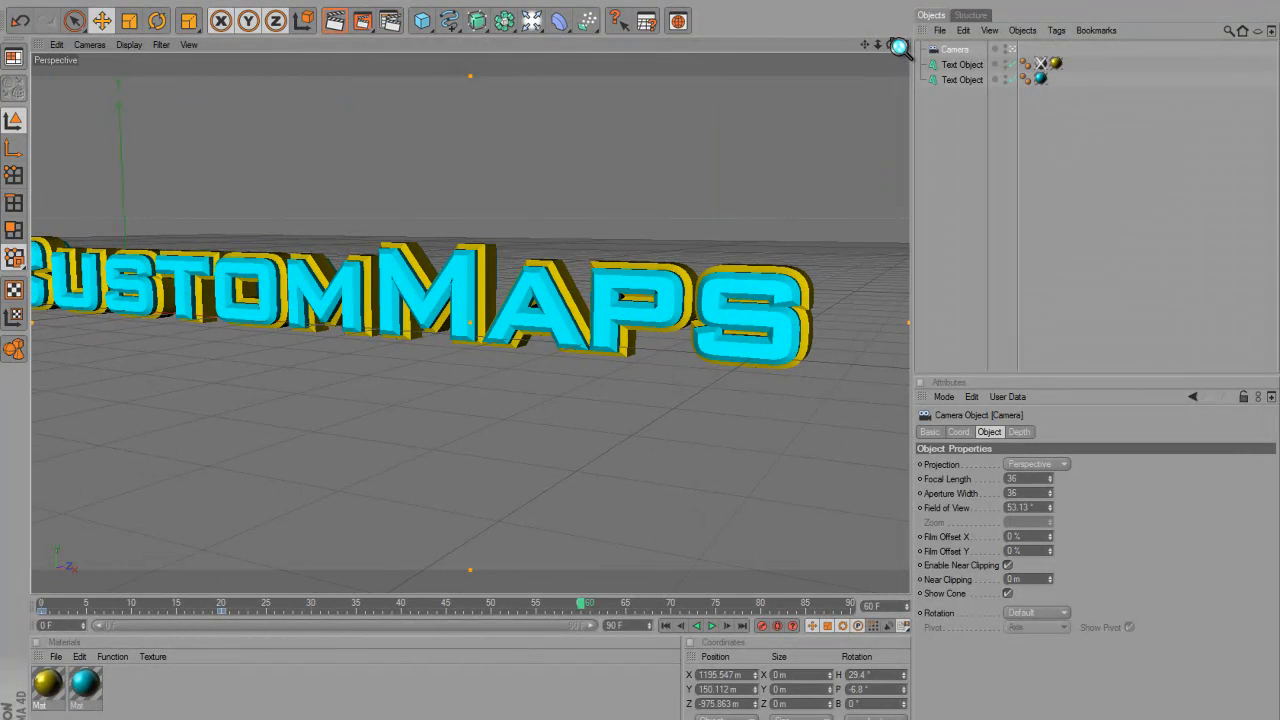
# Rotate the camera around the end of the text at frame 60, record a keyframe, and scrub back to frame 0
pyautogui.moveTo(898, 52); pyautogui.dragTo(650, 371)
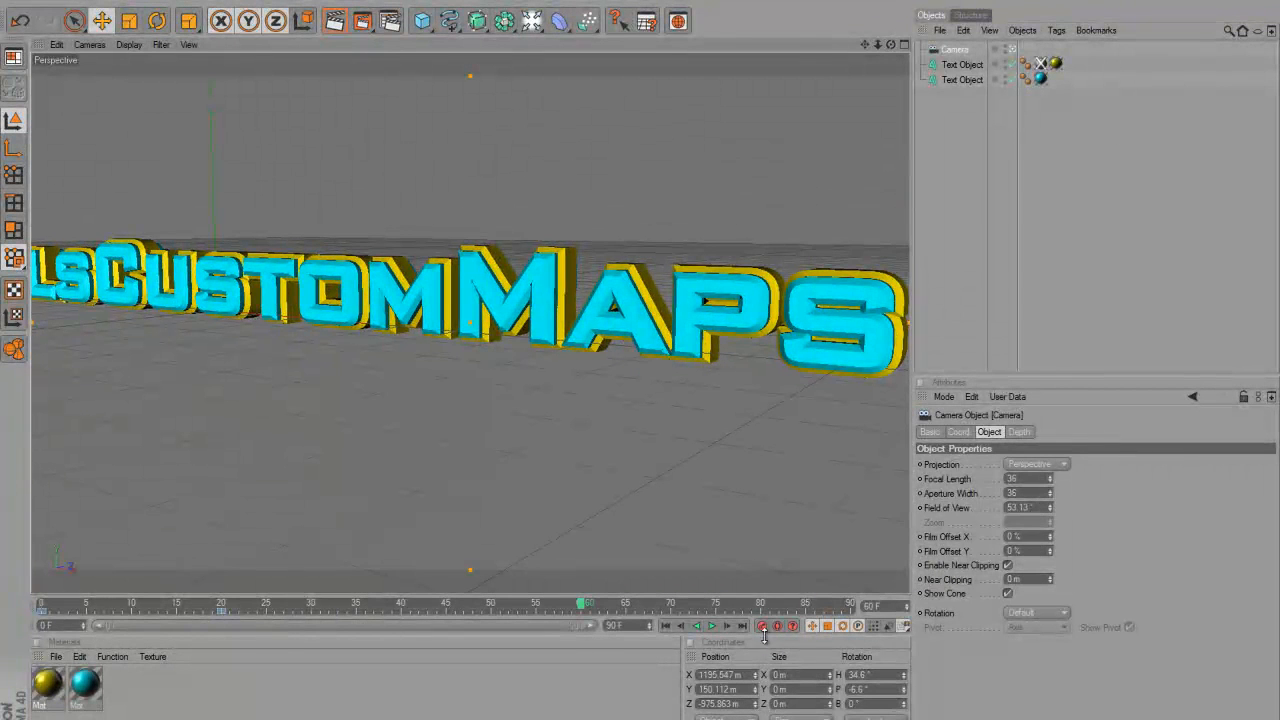
pyautogui.moveTo(585, 606); pyautogui.dragTo(8, 610)
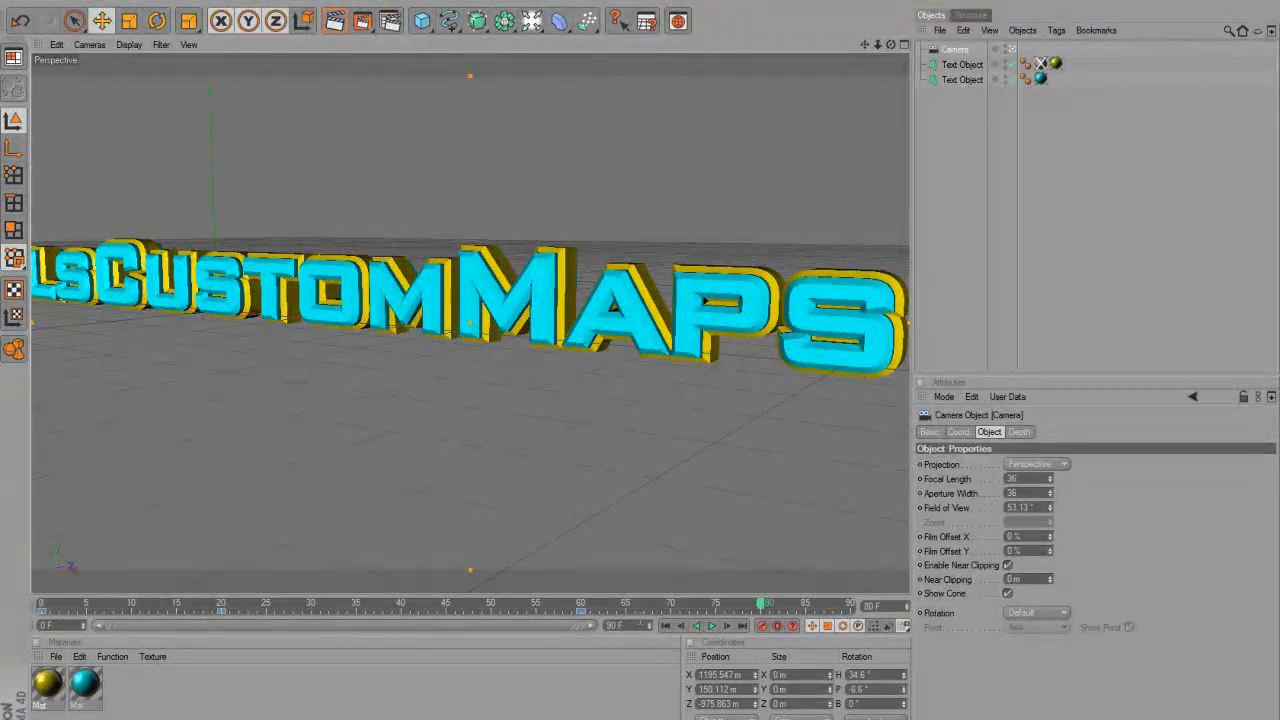
pyautogui.moveTo(588, 614); pyautogui.dragTo(36, 632)
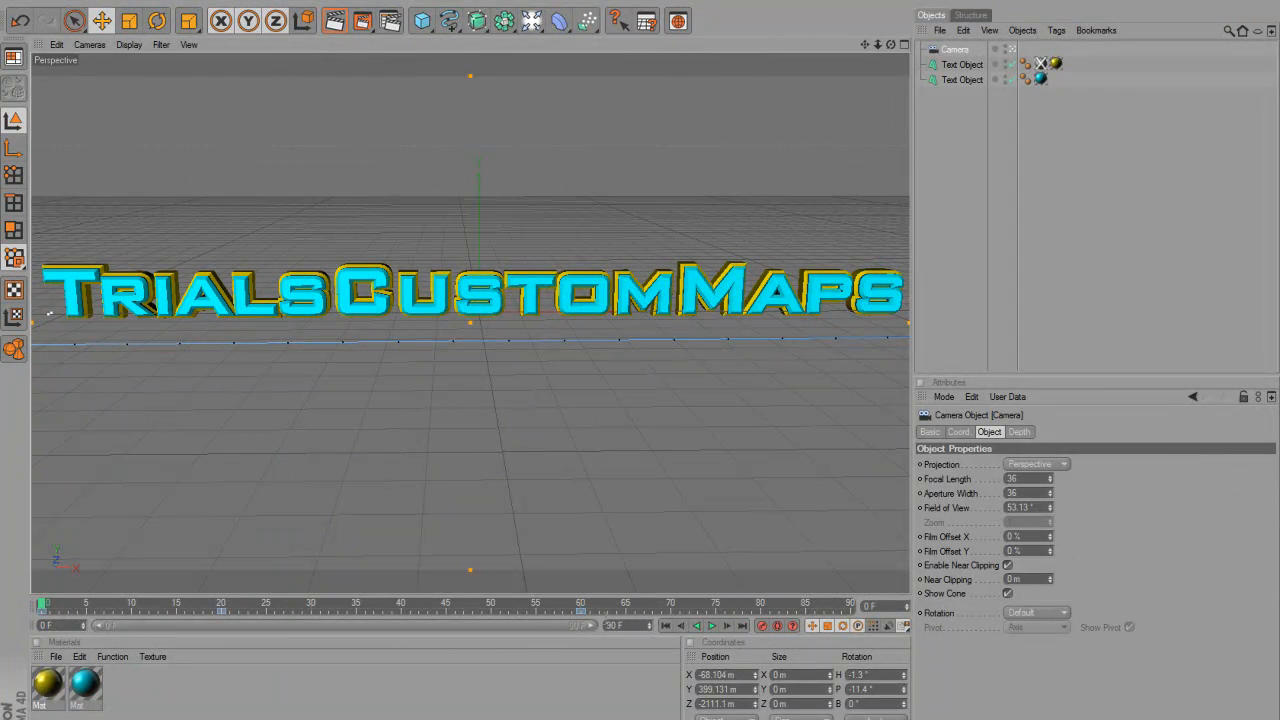
# At frame 90, pull the camera back to frame the whole text from the front, record a keyframe, and play the animation
pyautogui.click(850, 606)
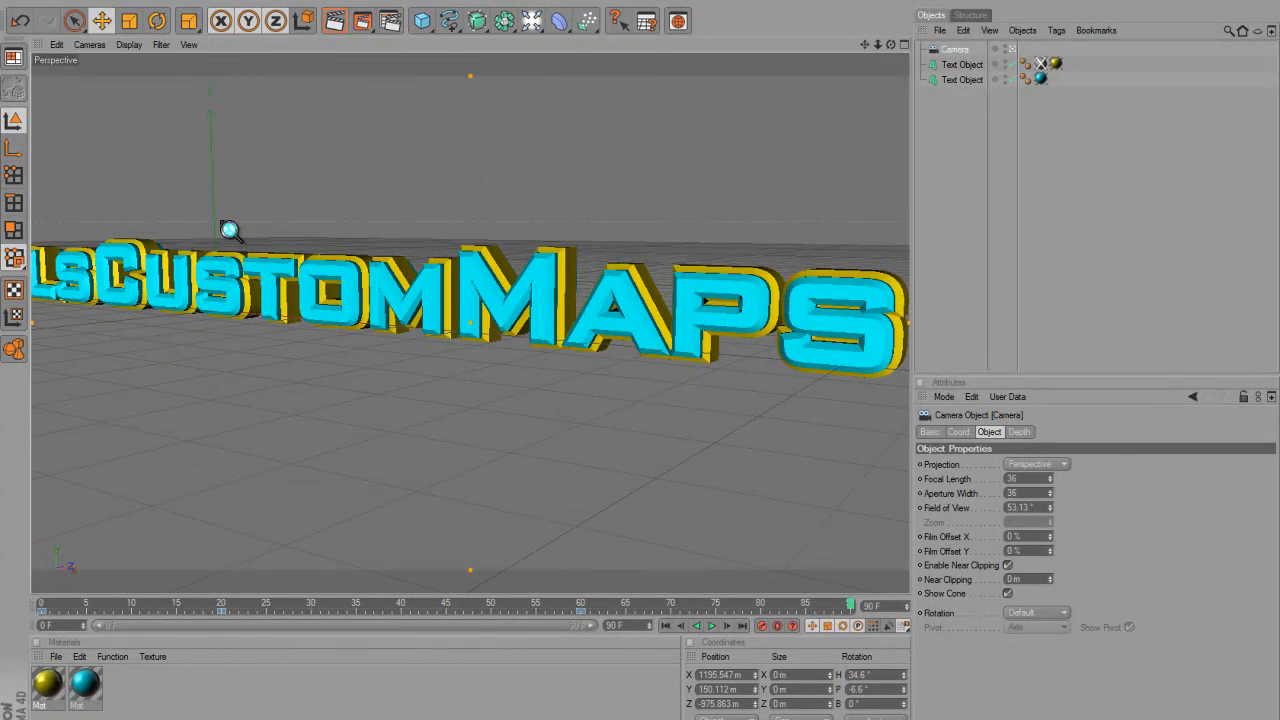
pyautogui.moveTo(901, 58); pyautogui.dragTo(837, 151)
pyautogui.moveTo(878, 54); pyautogui.dragTo(820, 191)
pyautogui.moveTo(889, 44); pyautogui.dragTo(650, 372)
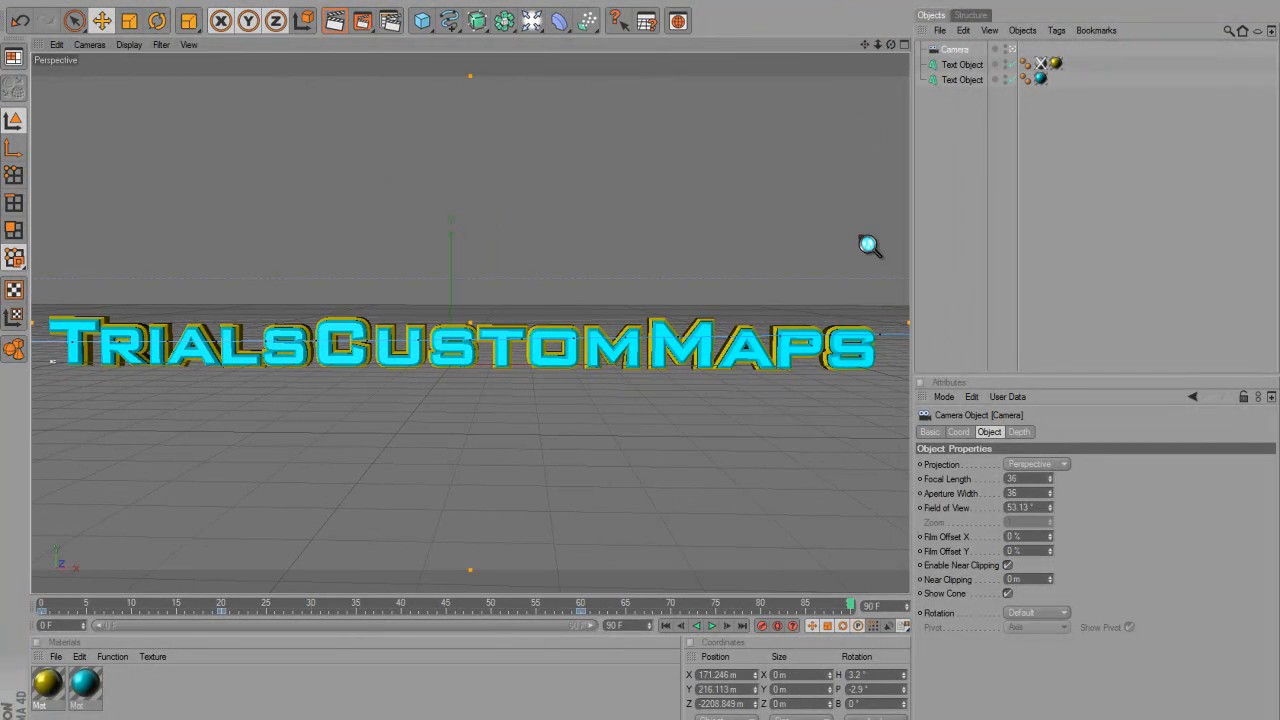
pyautogui.click(718, 628)
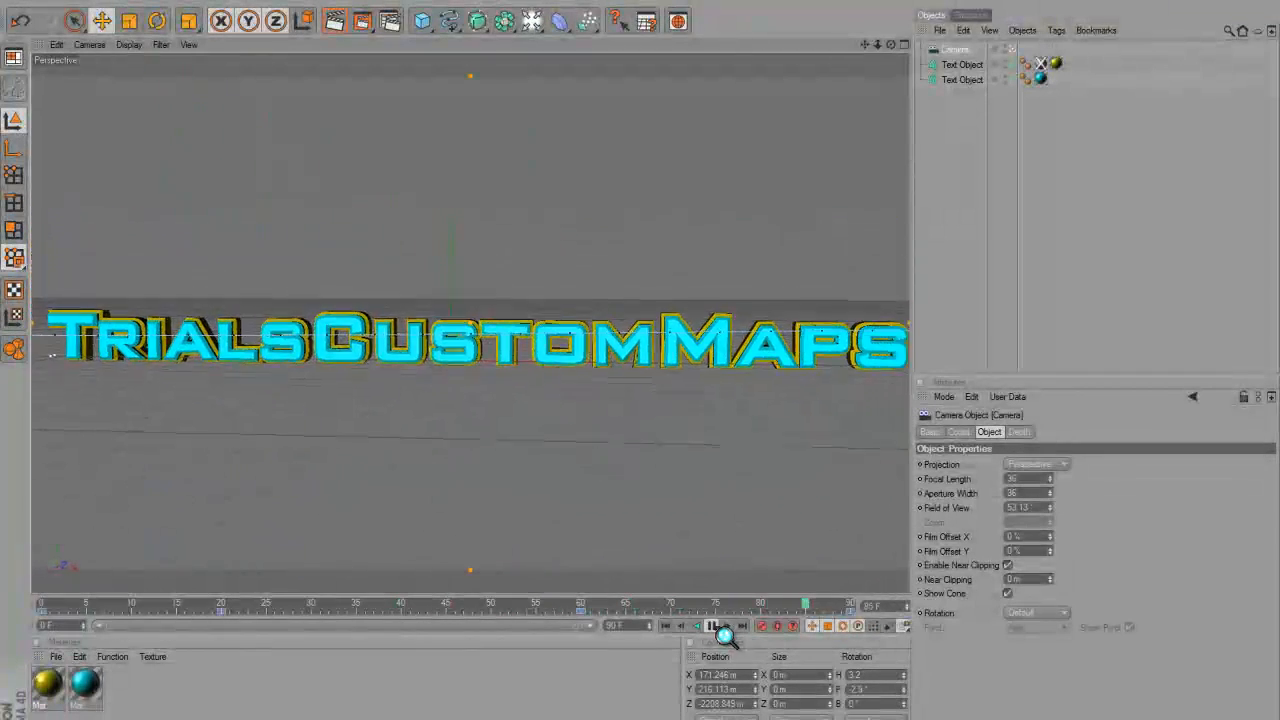
pyautogui.click(715, 627)
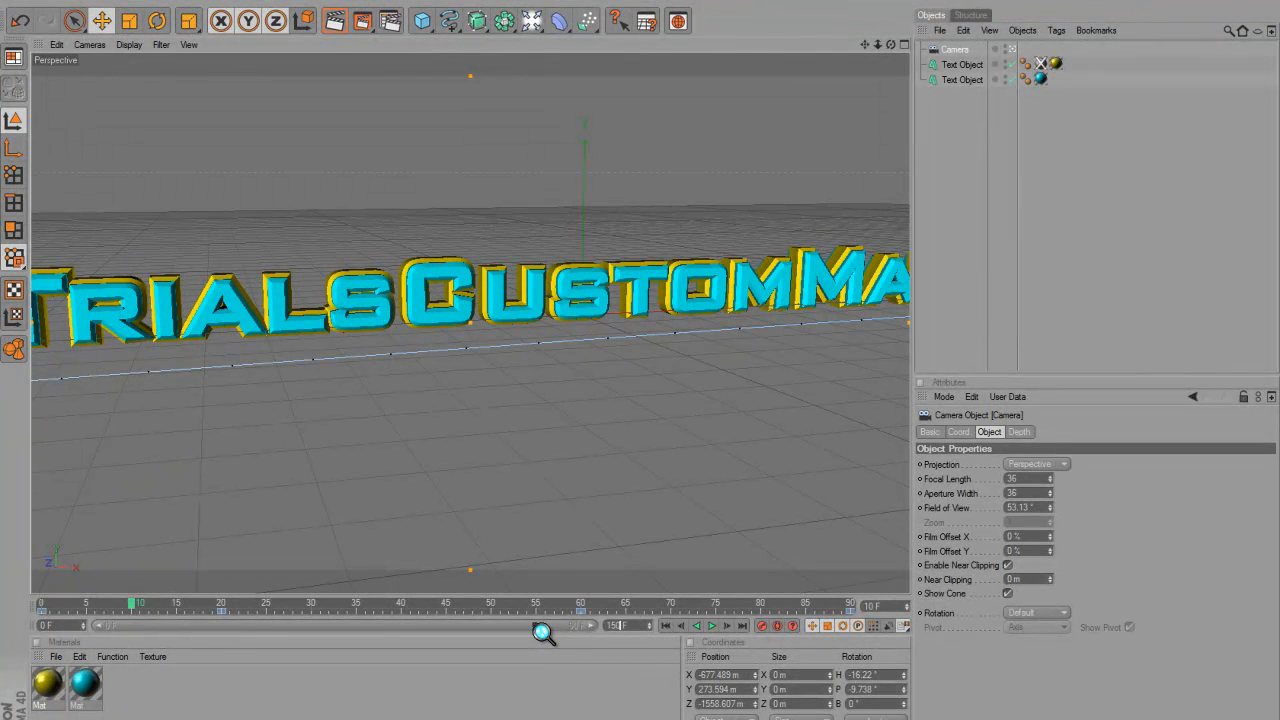
# Extend the timeline to 150 frames, move the last camera keyframe to frame 115, and play back the slower final move
pyautogui.moveTo(329, 634)
pyautogui.mouseDown()
pyautogui.moveTo(423, 651)
pyautogui.moveTo(569, 622)
pyautogui.moveTo(820, 624)
pyautogui.mouseUp()
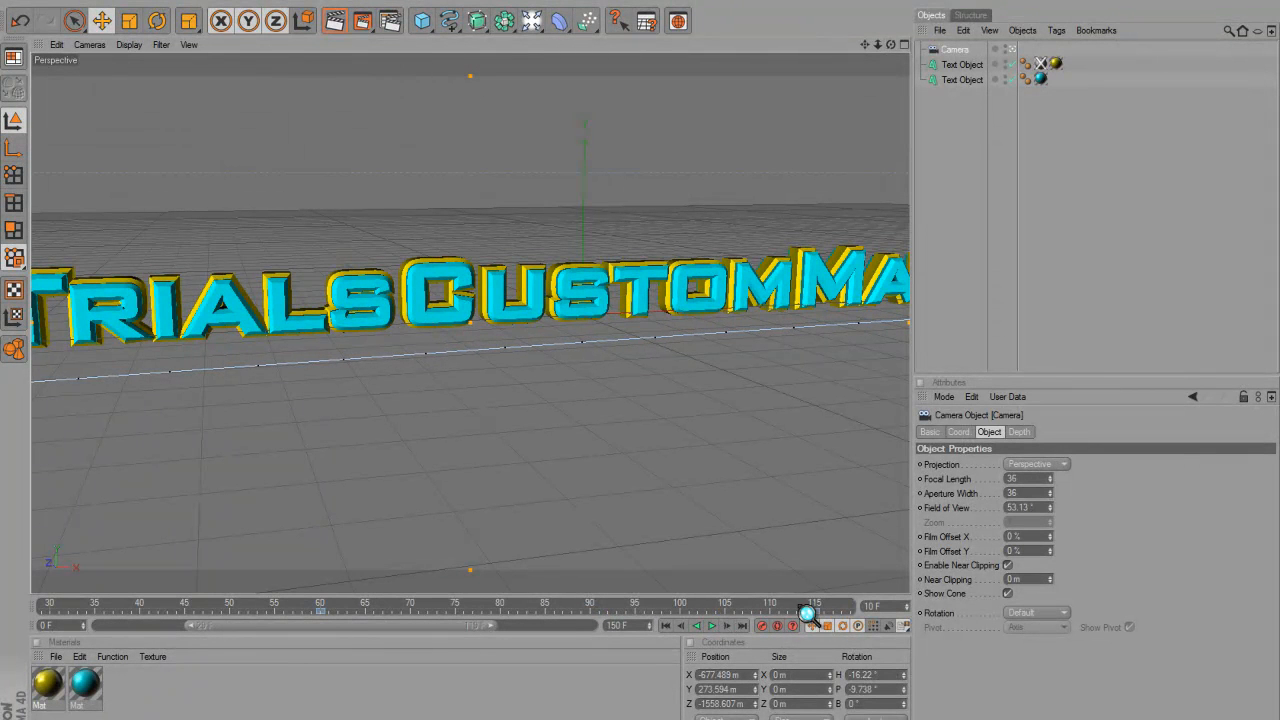
pyautogui.click(316, 606)
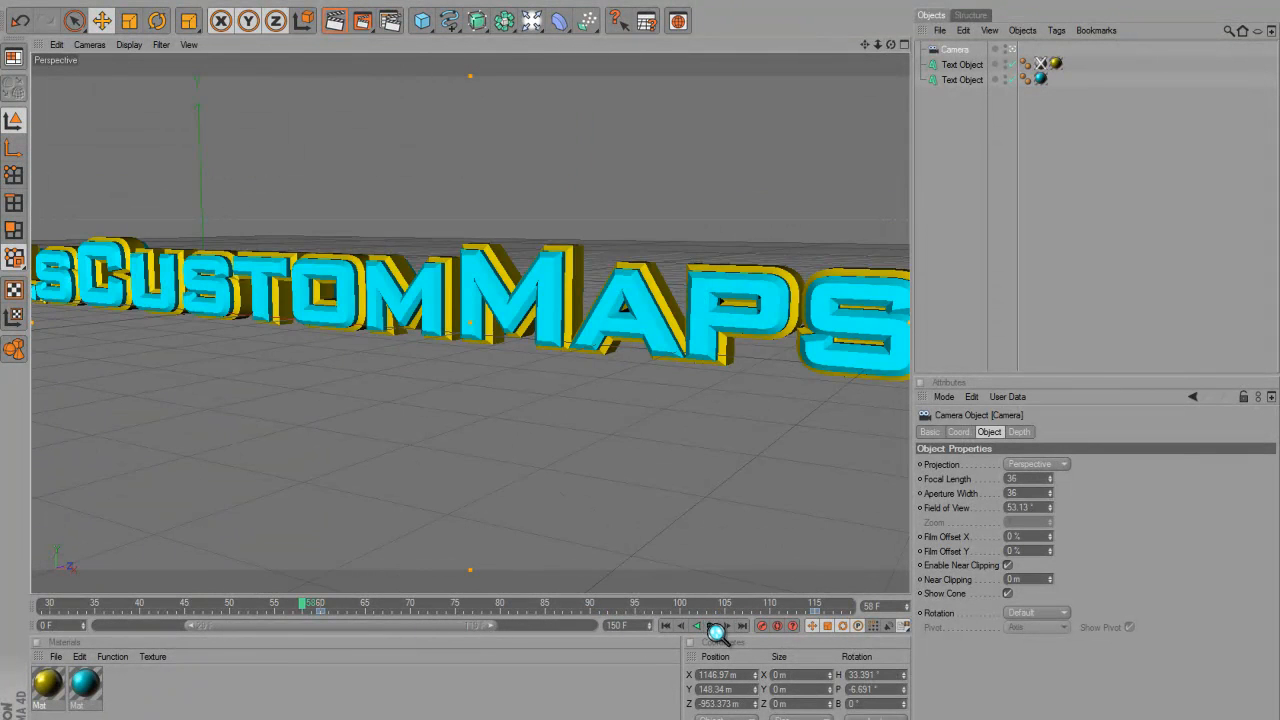
pyautogui.click(713, 626)
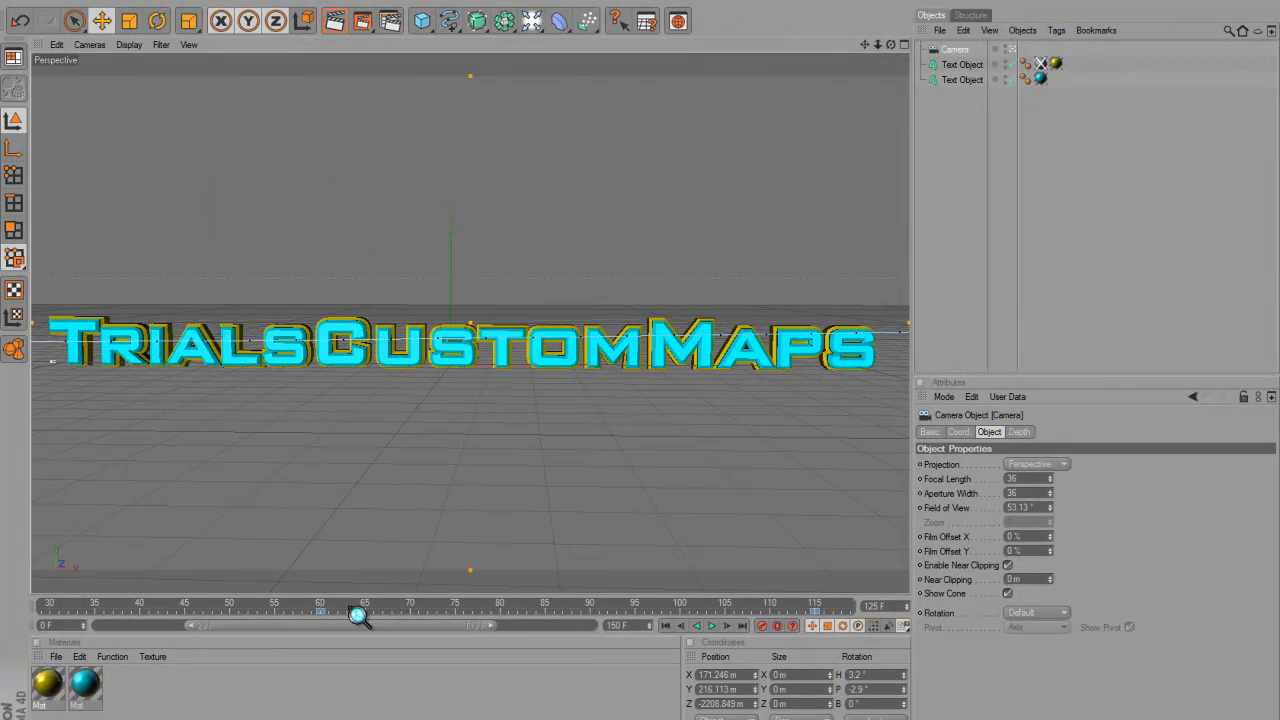
pyautogui.moveTo(337, 634); pyautogui.dragTo(439, 634)
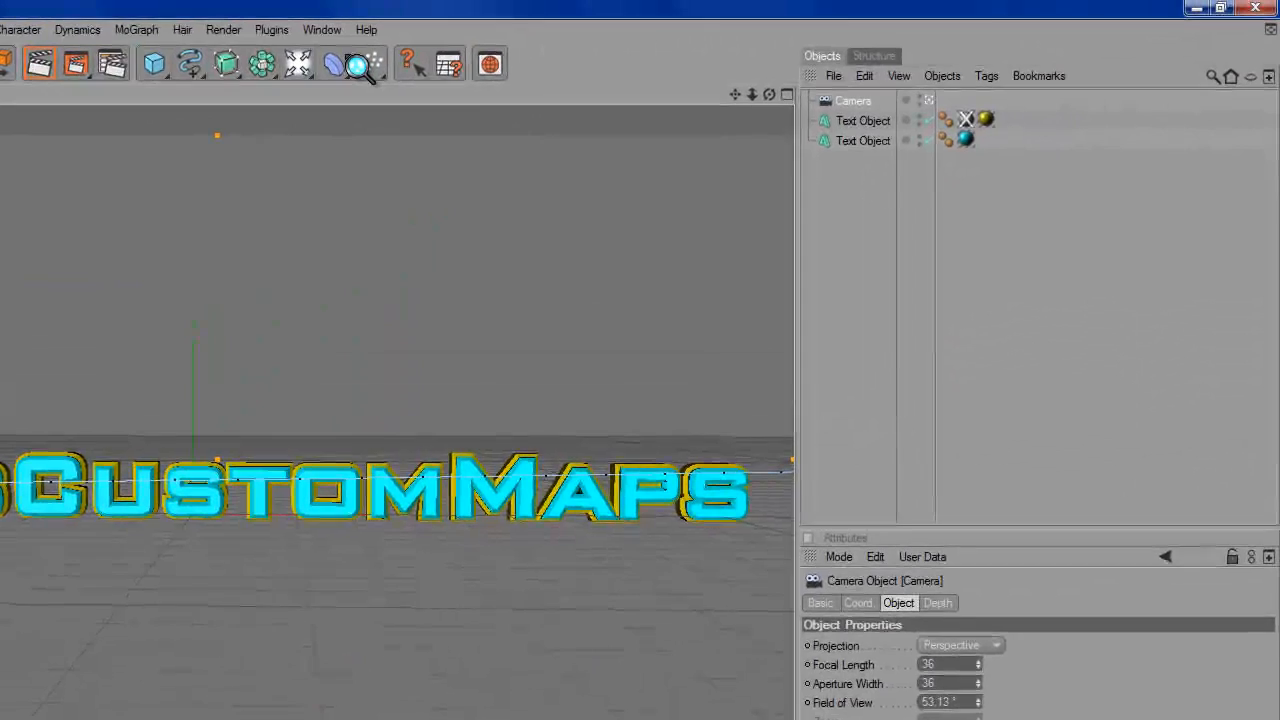
pyautogui.click(572, 21)
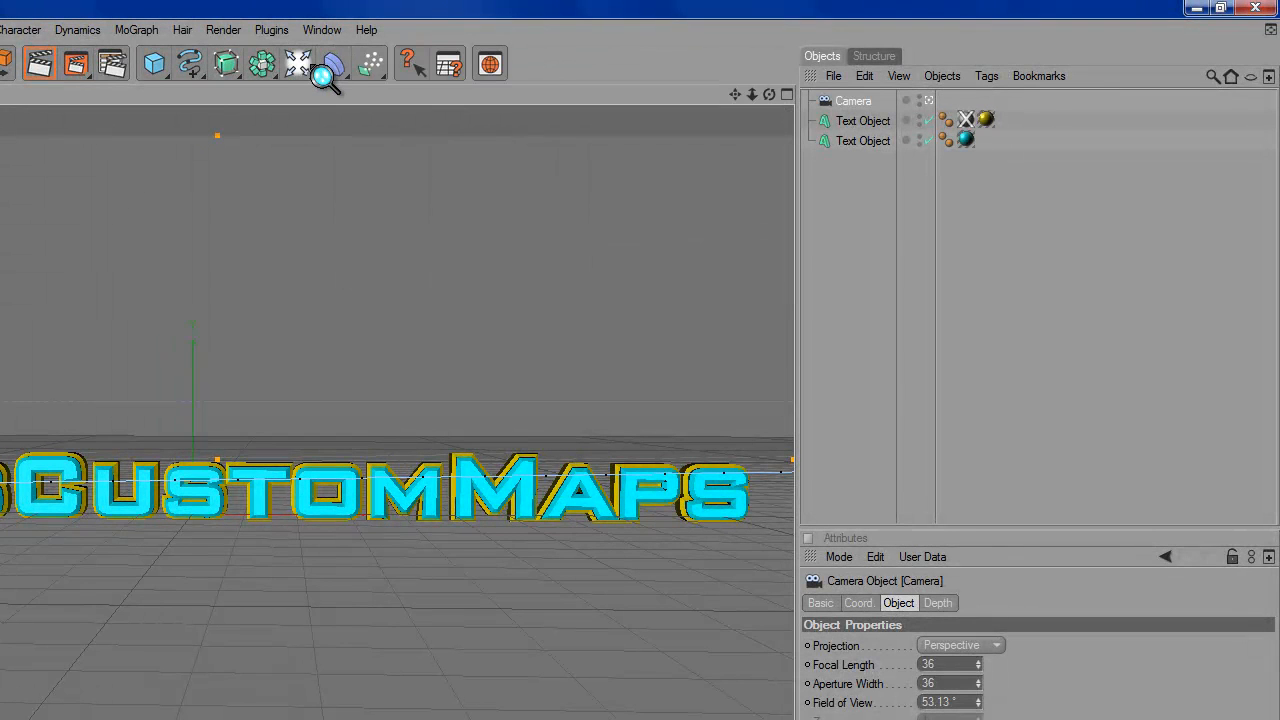
# Add a light and position it above the front of the text at about X -40, Y 175, Z -277 m
pyautogui.click(320, 74)
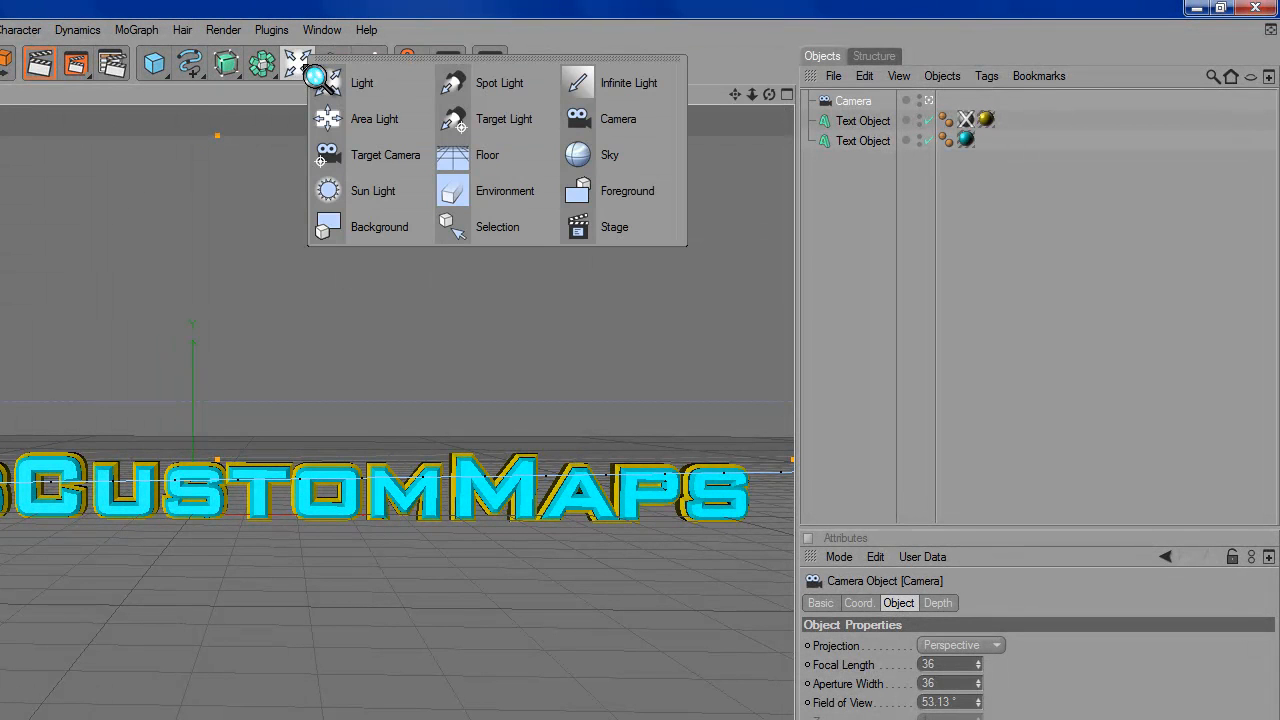
pyautogui.click(427, 95)
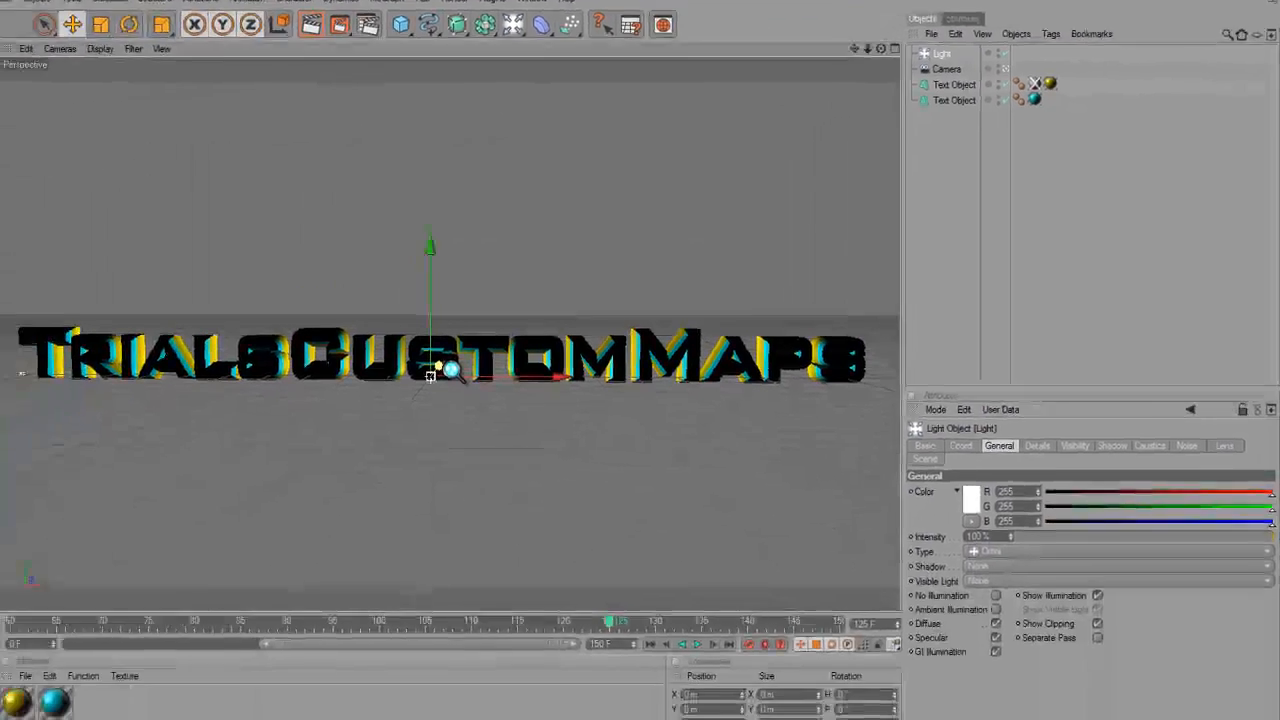
pyautogui.moveTo(204, 500); pyautogui.dragTo(440, 558)
pyautogui.moveTo(640, 397); pyautogui.dragTo(650, 380)
pyautogui.moveTo(447, 299); pyautogui.dragTo(652, 351)
pyautogui.moveTo(450, 278); pyautogui.dragTo(647, 366)
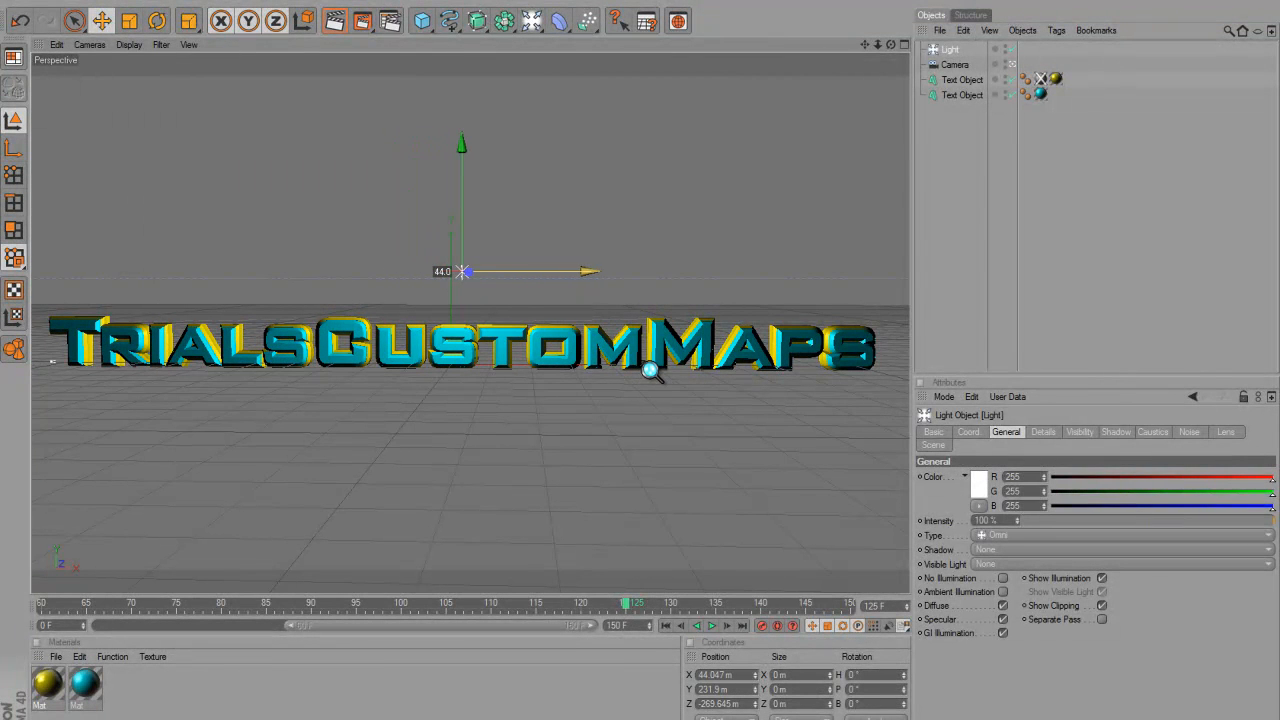
pyautogui.moveTo(462, 271); pyautogui.dragTo(423, 297)
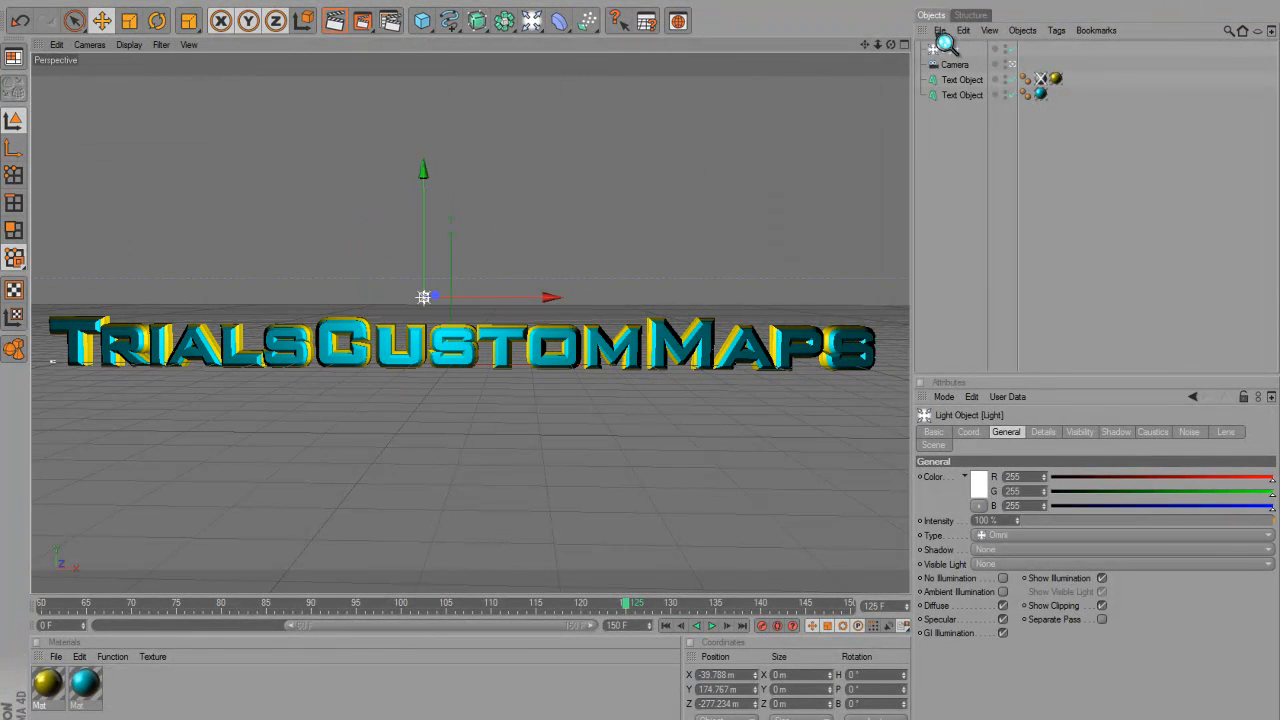
# Move the light farther out in front of the text, to about X -130, Z -777 m
pyautogui.moveTo(890, 45); pyautogui.dragTo(643, 371)
pyautogui.moveTo(312, 300); pyautogui.dragTo(656, 371)
pyautogui.moveTo(373, 309); pyautogui.dragTo(760, 390)
pyautogui.moveTo(712, 286); pyautogui.dragTo(641, 369)
pyautogui.moveTo(616, 317); pyautogui.dragTo(630, 372)
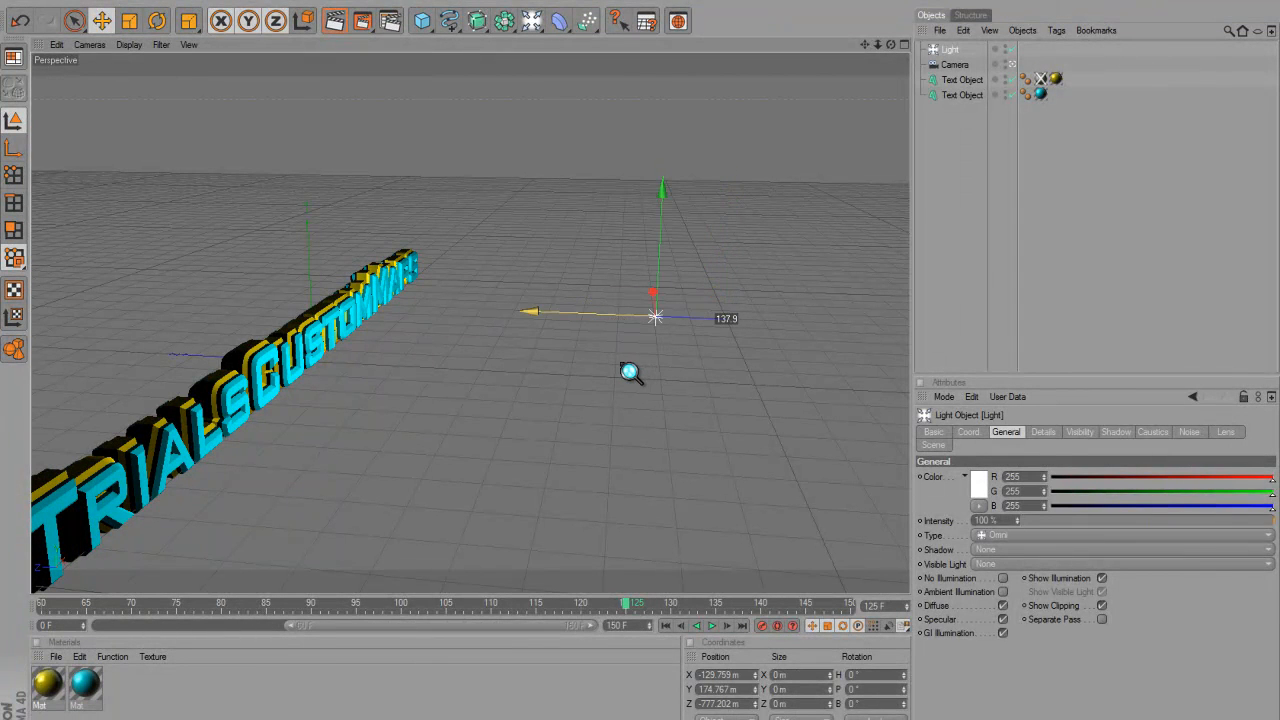
pyautogui.moveTo(622, 327); pyautogui.dragTo(622, 327)
# Frame the whole text from the front and render a preview of its lighting in the viewport
pyautogui.moveTo(892, 46); pyautogui.dragTo(657, 371)
pyautogui.moveTo(873, 56); pyautogui.dragTo(658, 368)
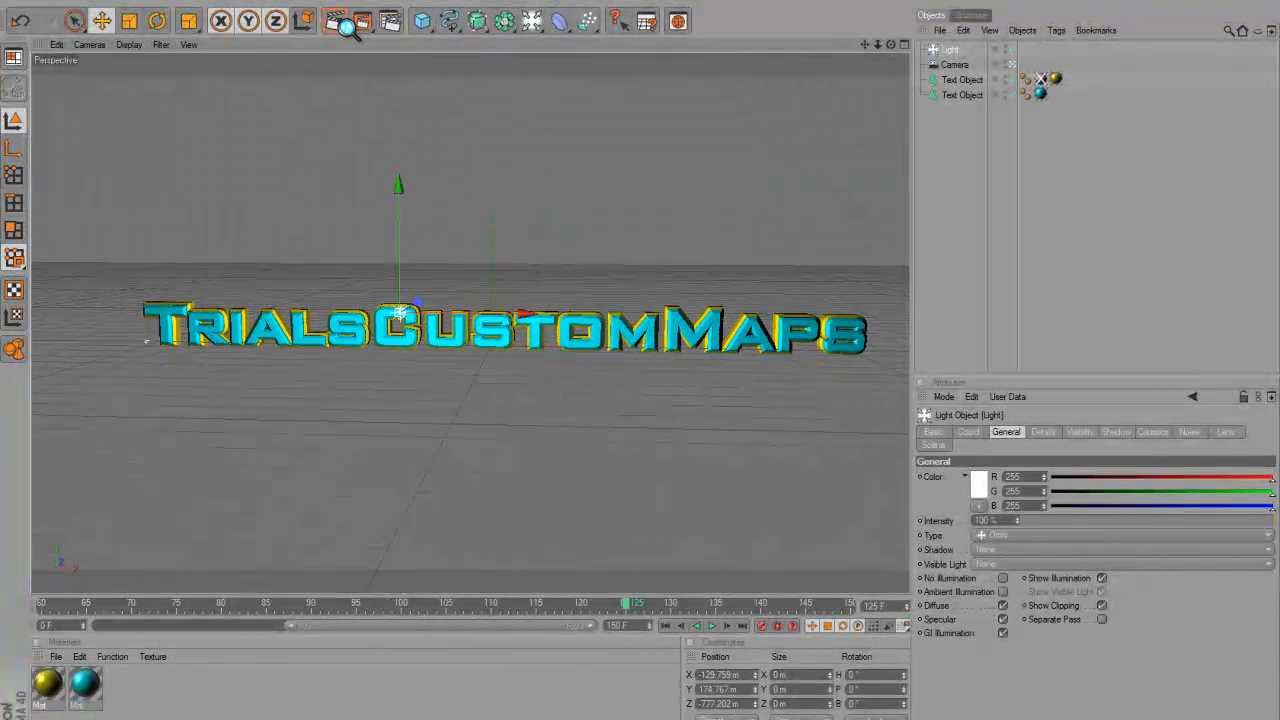
pyautogui.click(340, 22)
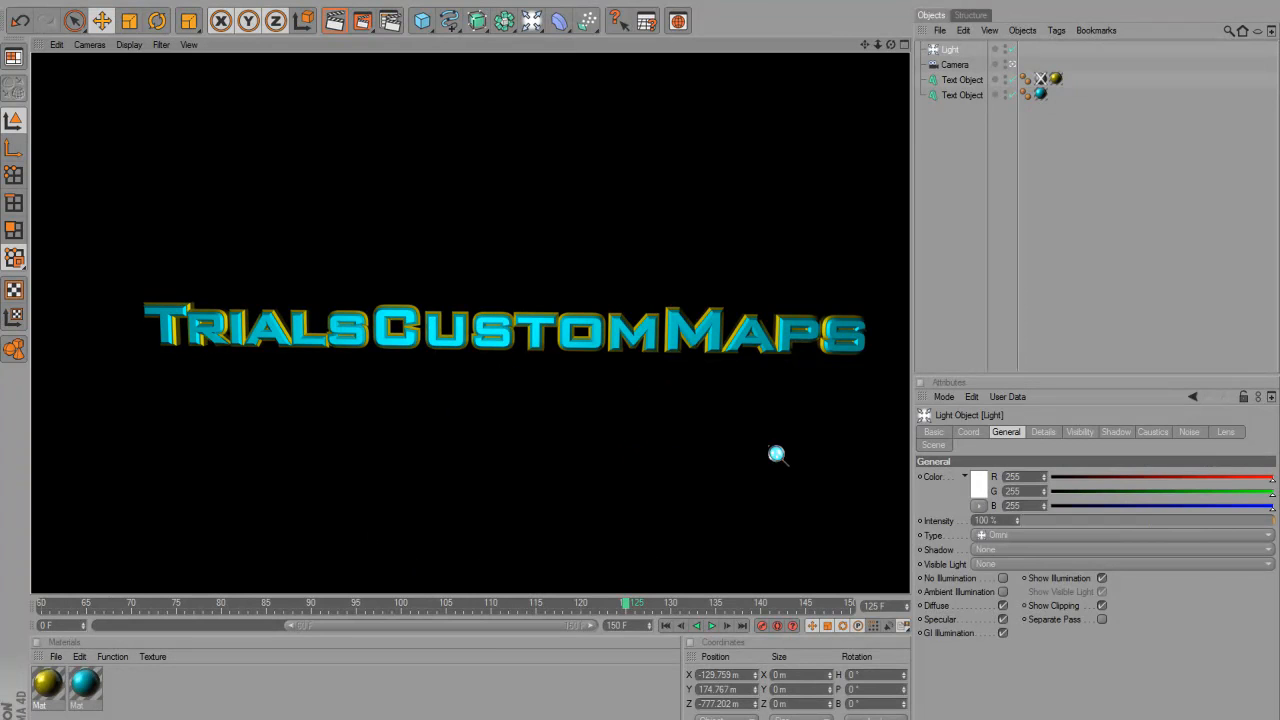
pyautogui.click(837, 394)
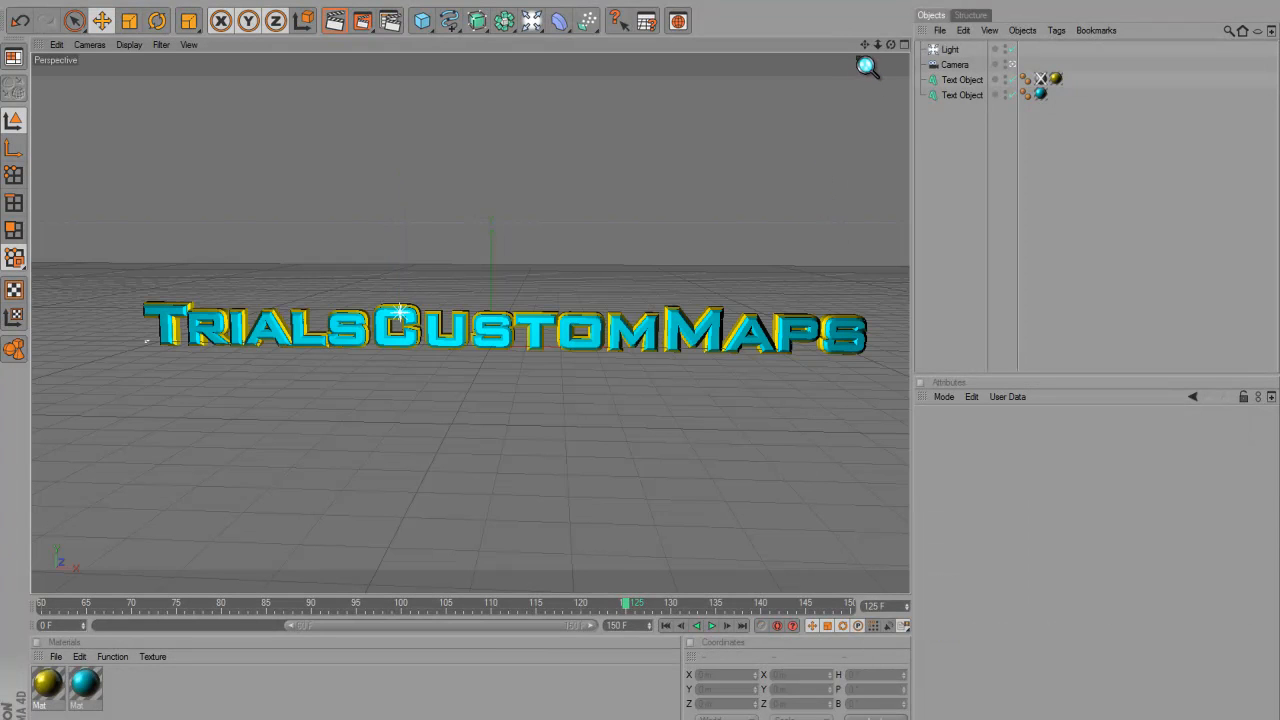
pyautogui.moveTo(891, 45); pyautogui.dragTo(642, 362)
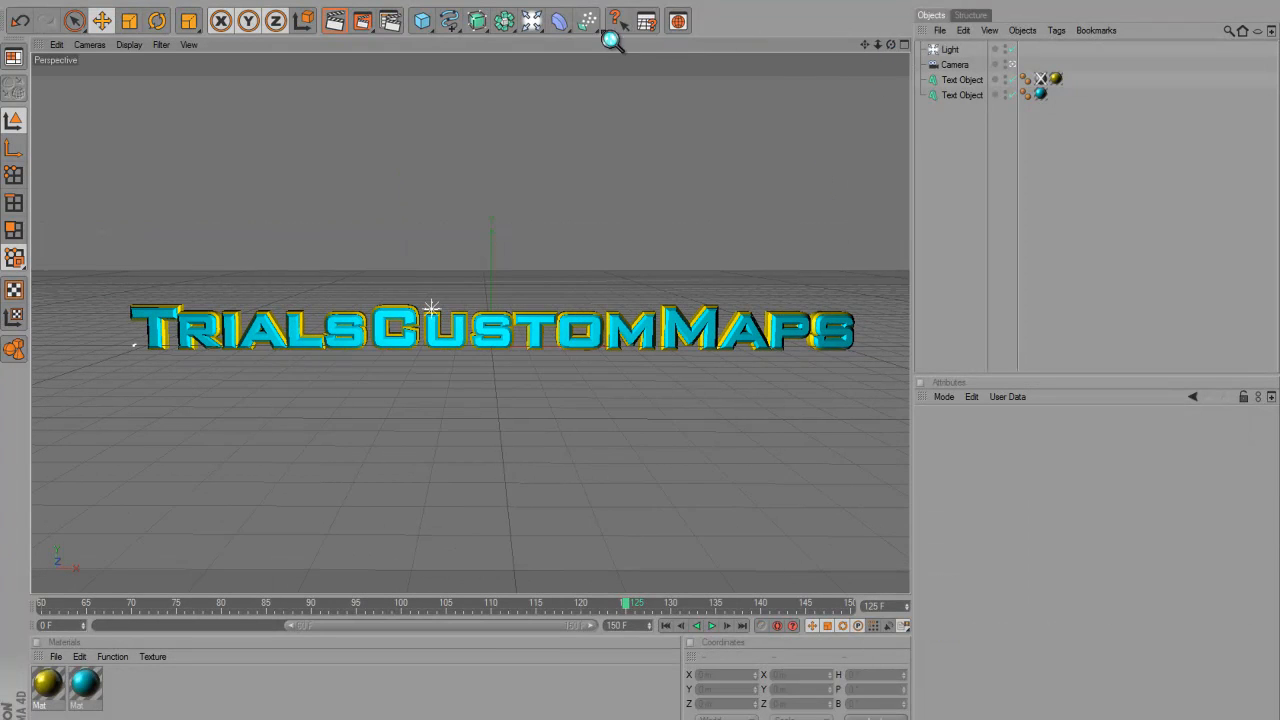
# Add an Explosion deformer and place a copy under the yellow text and the original under the cyan text
pyautogui.click(448, 26)
pyautogui.click(450, 27)
pyautogui.click(566, 22)
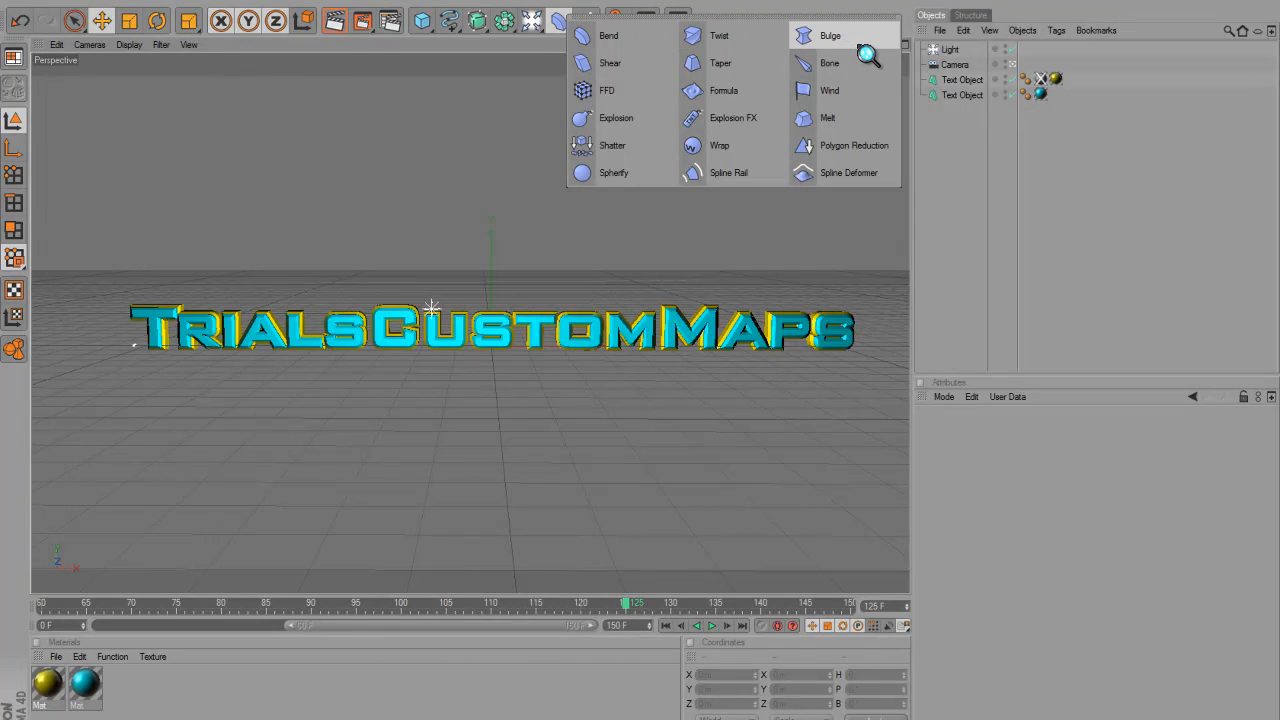
pyautogui.click(663, 133)
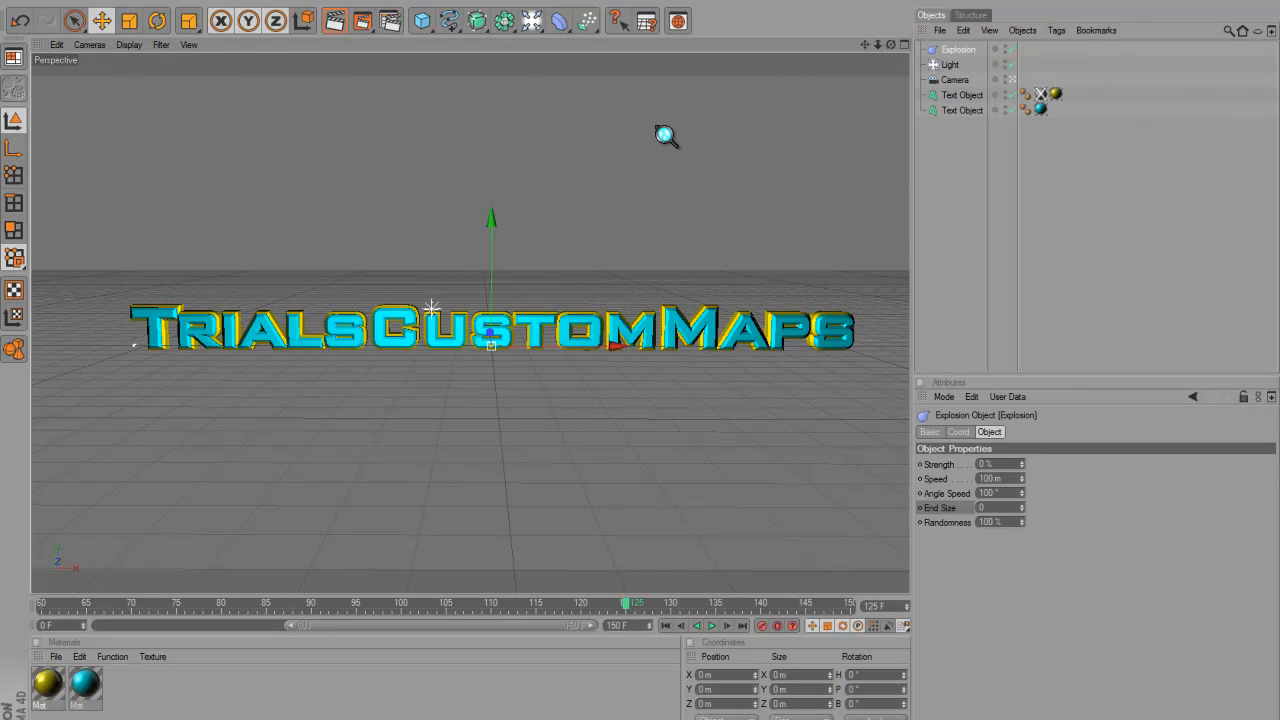
pyautogui.click(967, 53)
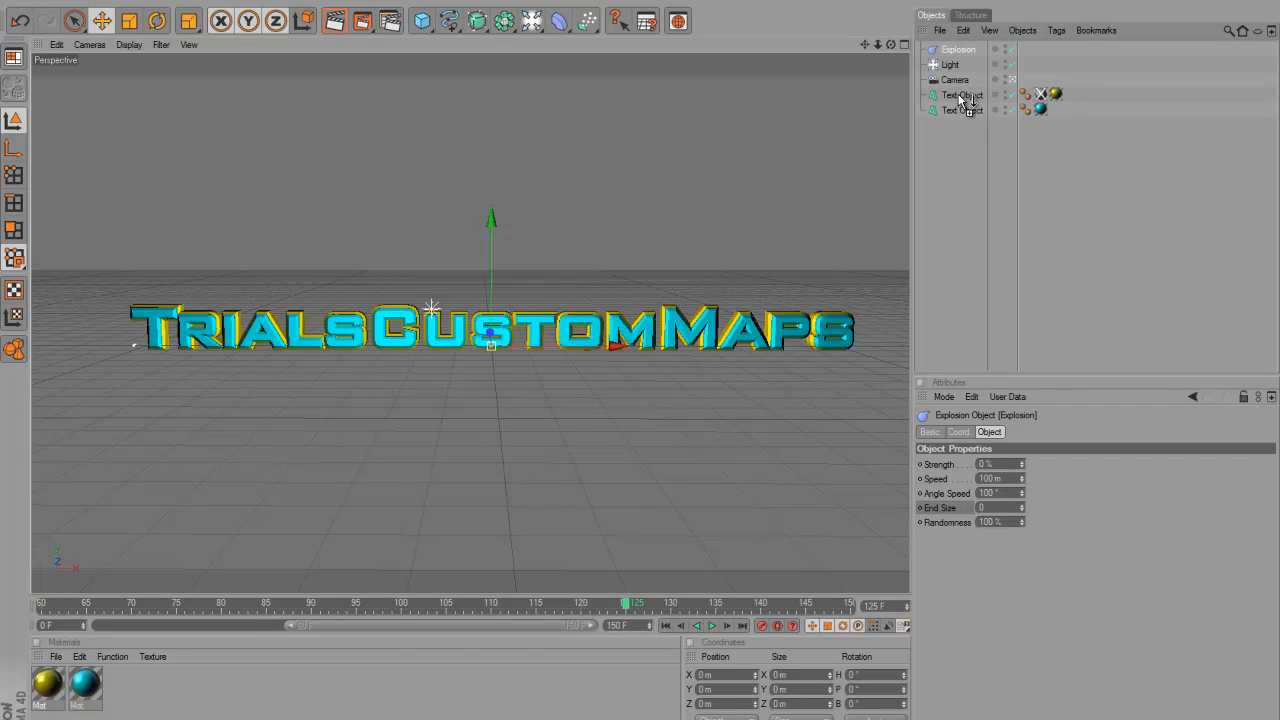
pyautogui.moveTo(960, 97); pyautogui.dragTo(962, 96)
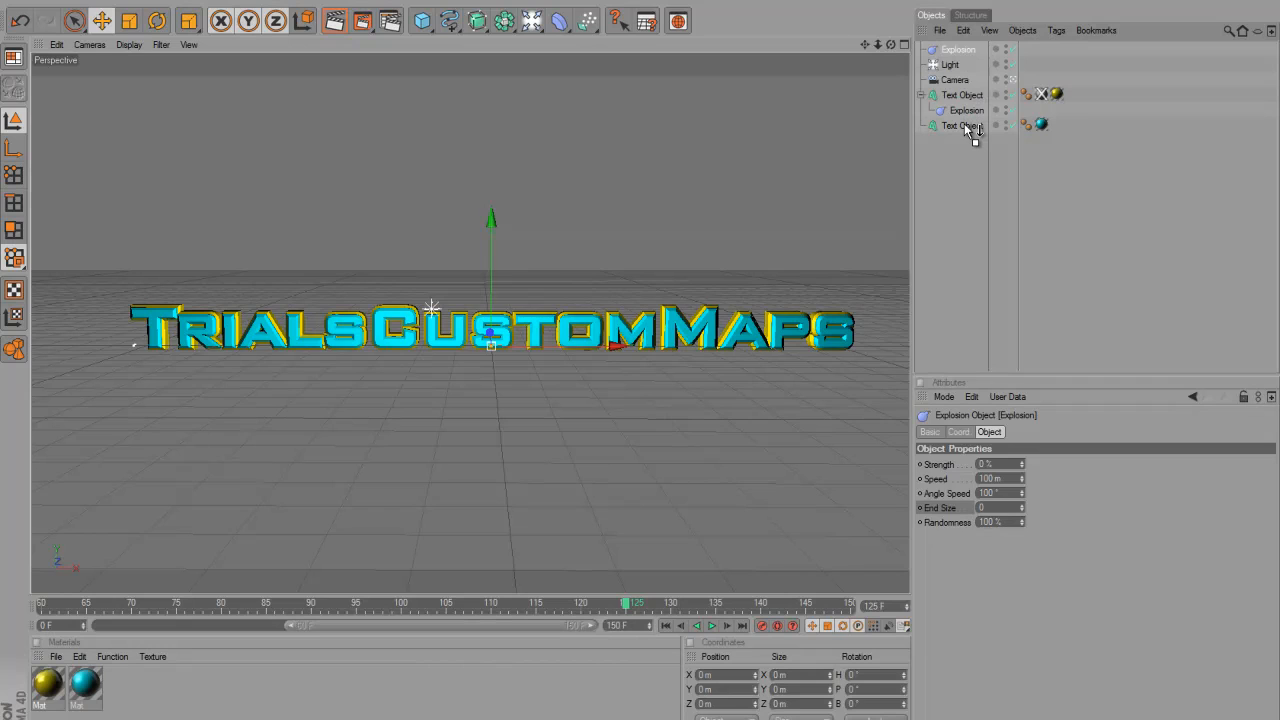
pyautogui.moveTo(964, 124); pyautogui.dragTo(964, 124)
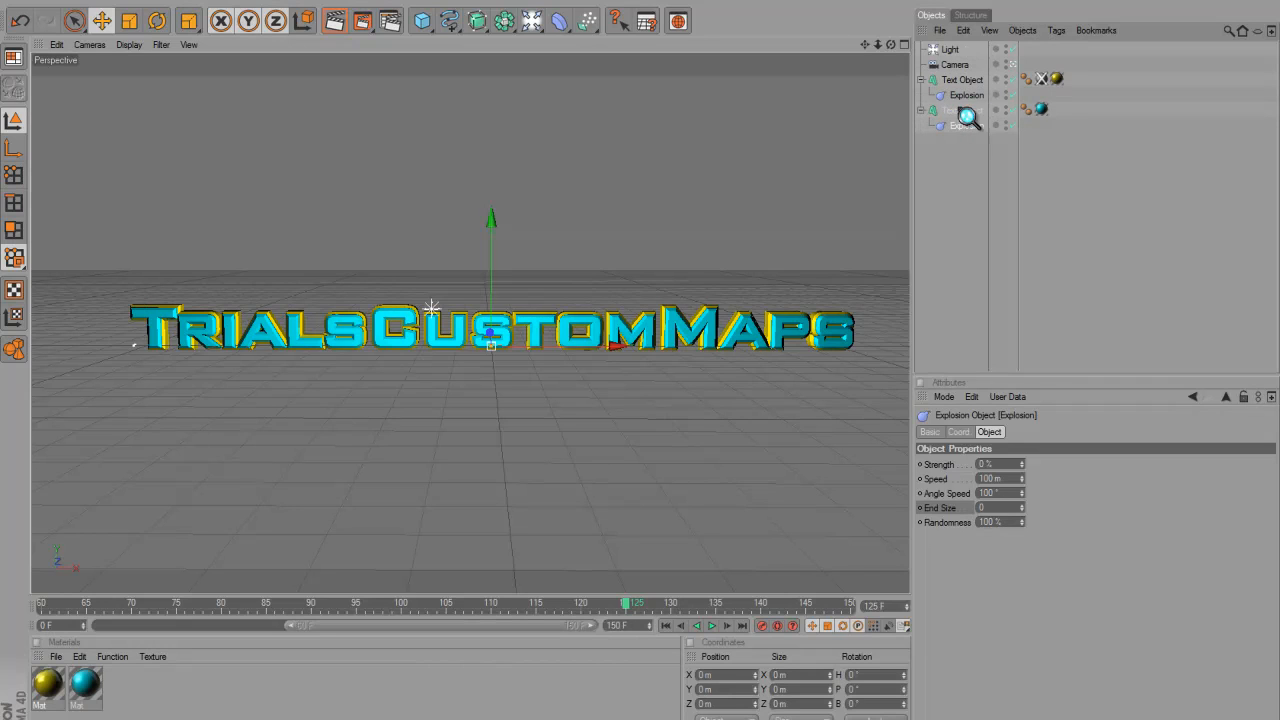
# At frame 130, set the cyan text's Explosion Strength to 50% and record a keyframe for it
pyautogui.click(970, 97)
pyautogui.click(966, 126)
pyautogui.moveTo(636, 612); pyautogui.dragTo(683, 611)
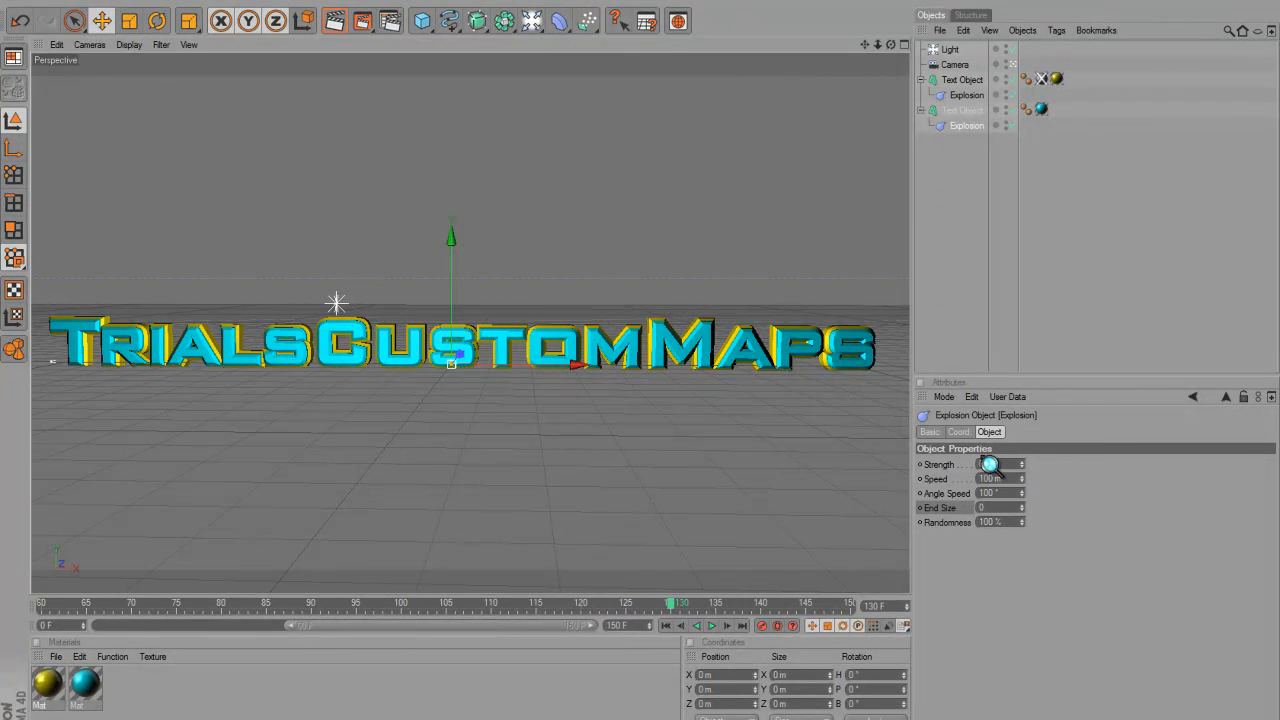
pyautogui.write('5')
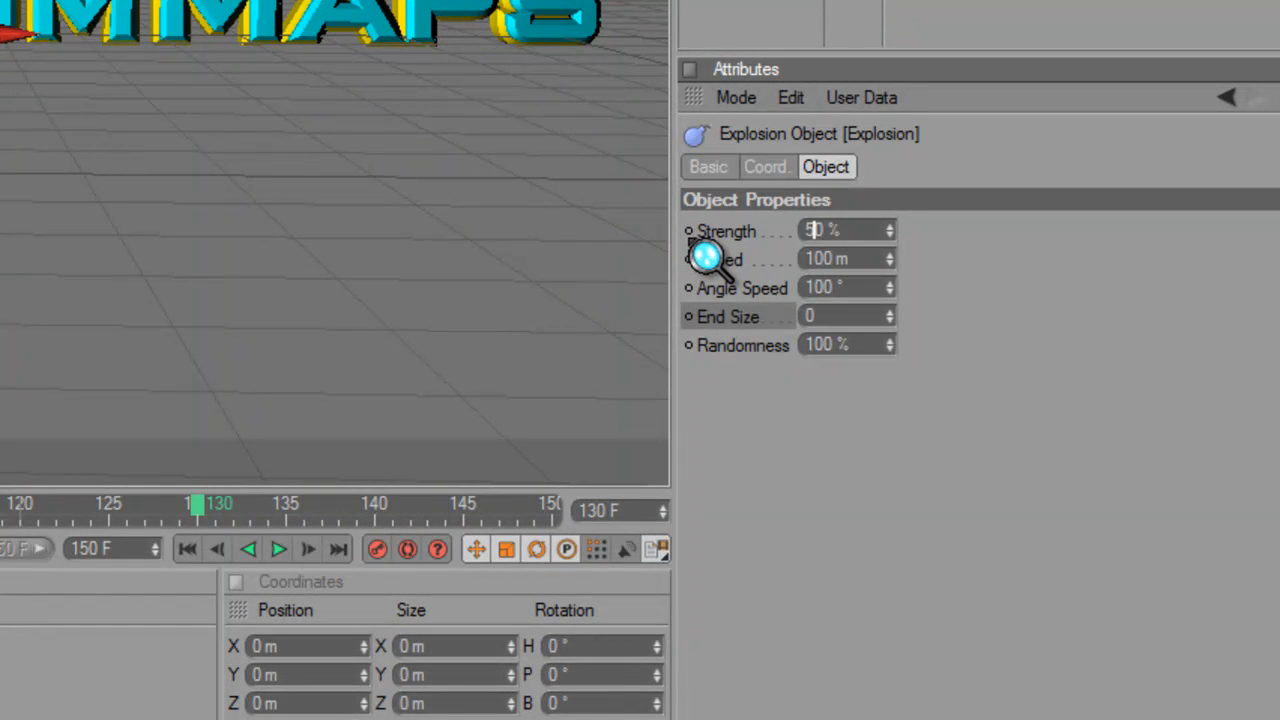
pyautogui.keyDown('ctrl'); pyautogui.click(691, 234); pyautogui.keyUp('ctrl')
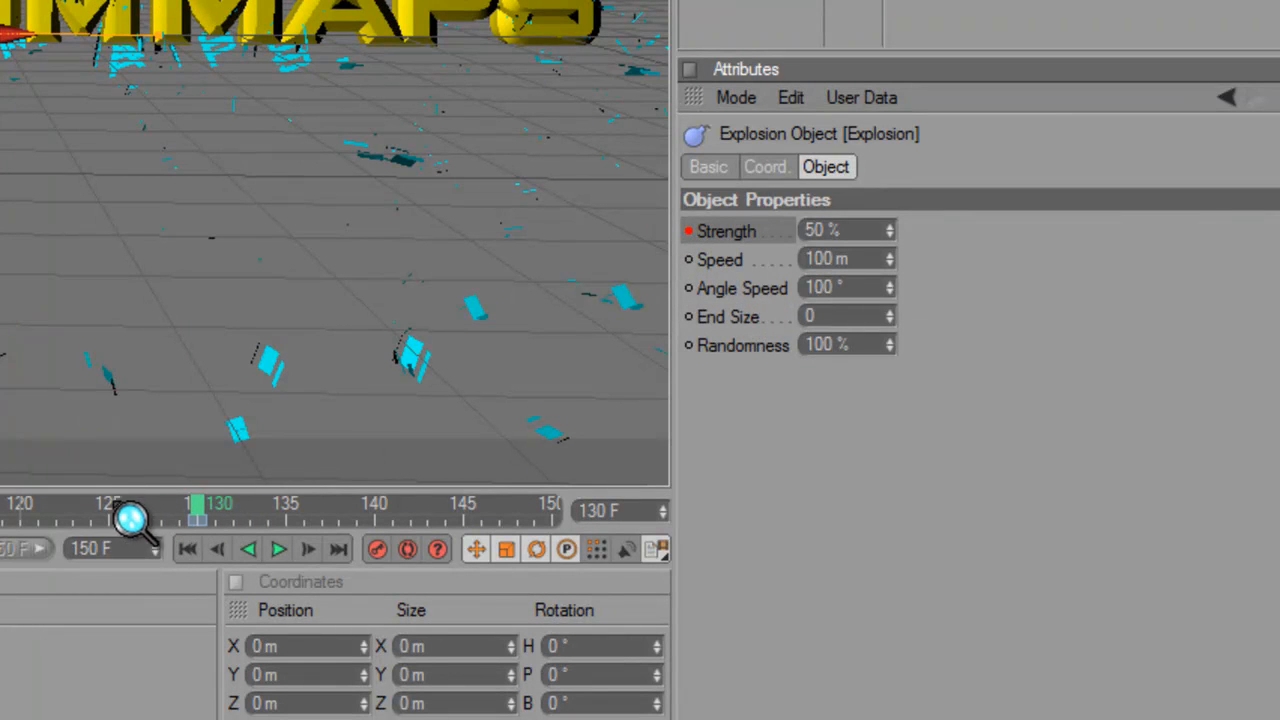
# At frame 120, keyframe the cyan text's Explosion Strength at 0%, and move the 50% keyframe to frame 140
pyautogui.click(24, 512)
pyautogui.click(807, 229)
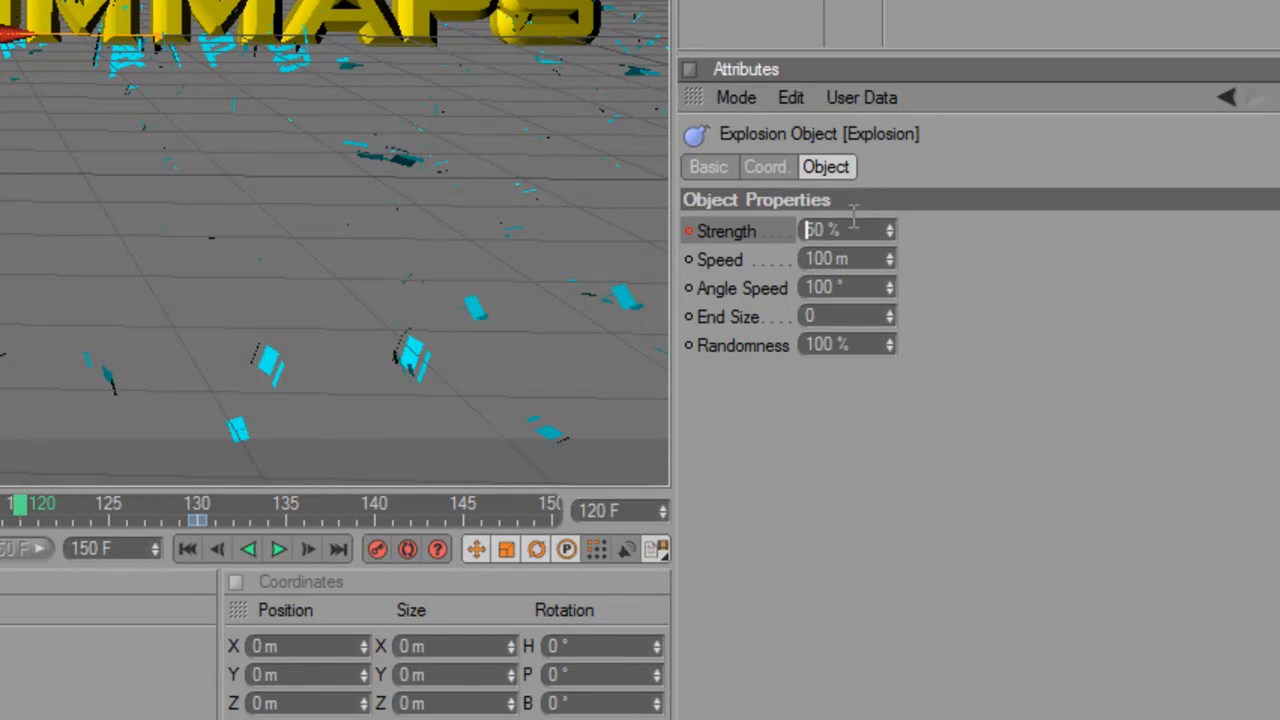
pyautogui.press('Delete')
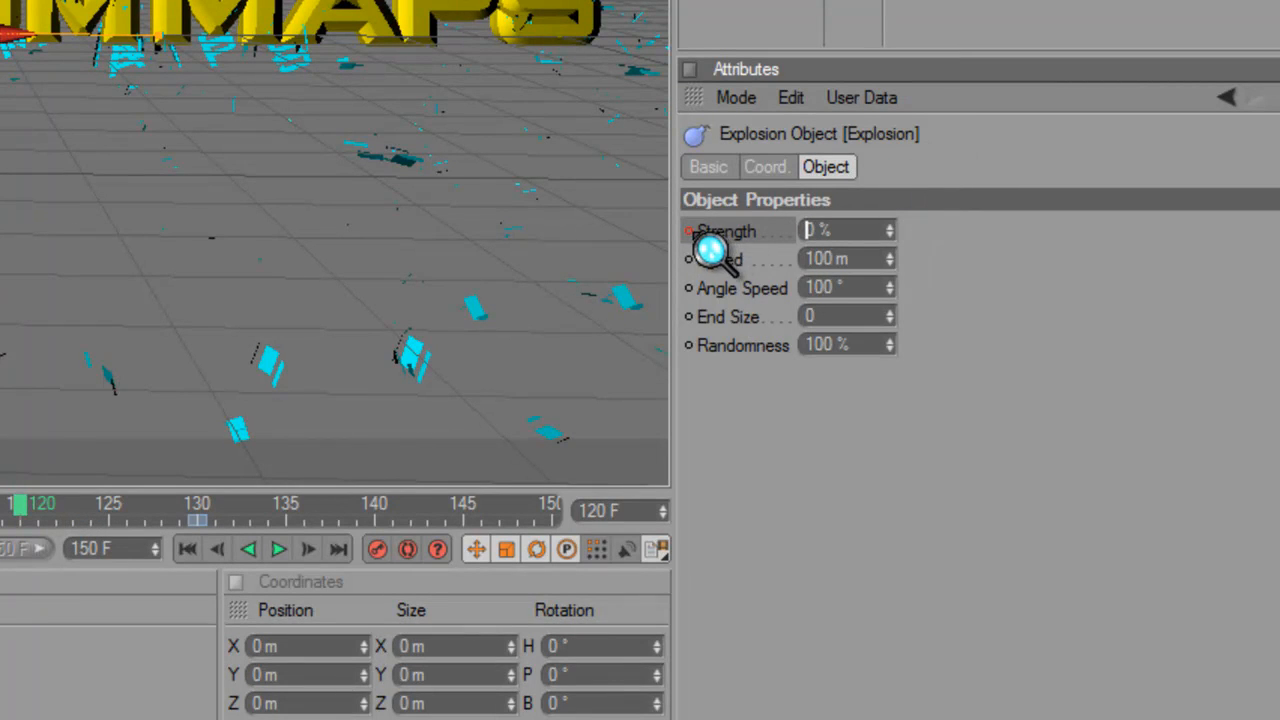
pyautogui.press('Return')
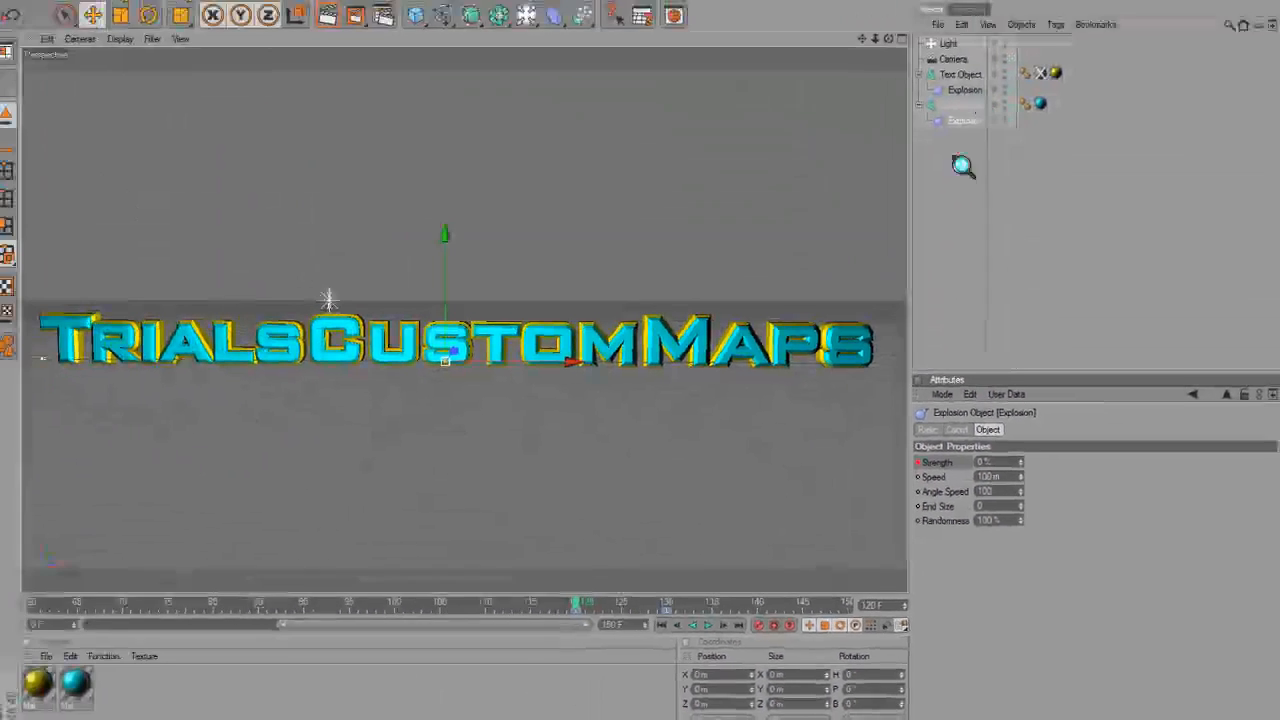
pyautogui.moveTo(588, 612)
pyautogui.mouseDown()
pyautogui.moveTo(689, 606)
pyautogui.moveTo(569, 629)
pyautogui.mouseUp()
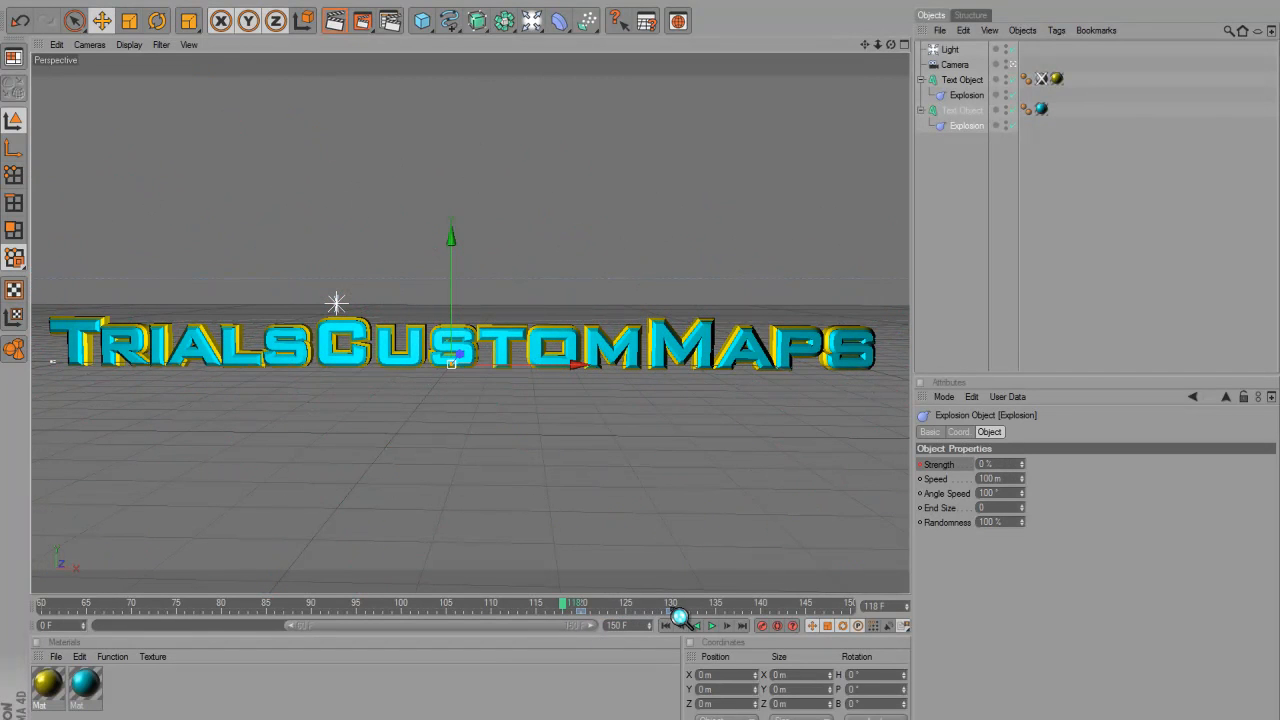
pyautogui.moveTo(590, 612); pyautogui.dragTo(766, 602)
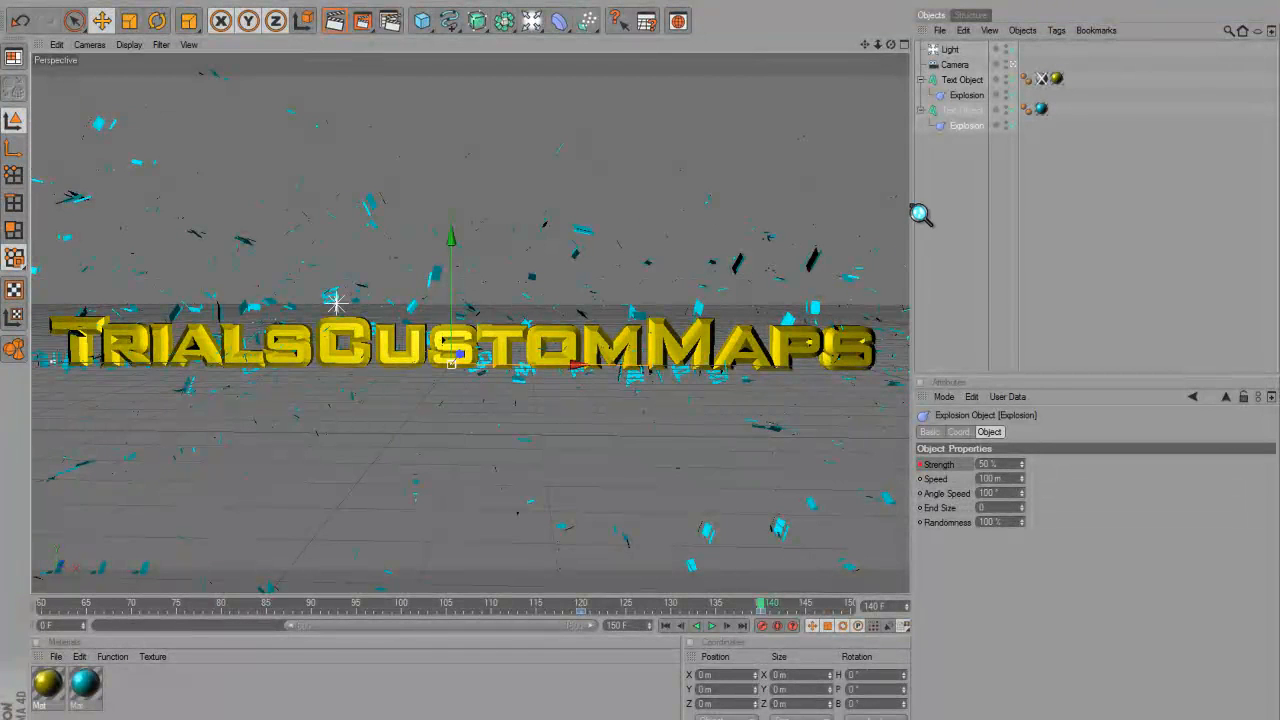
# At frame 140, set the yellow text's Explosion Strength to 50% and record a keyframe for it
pyautogui.click(976, 97)
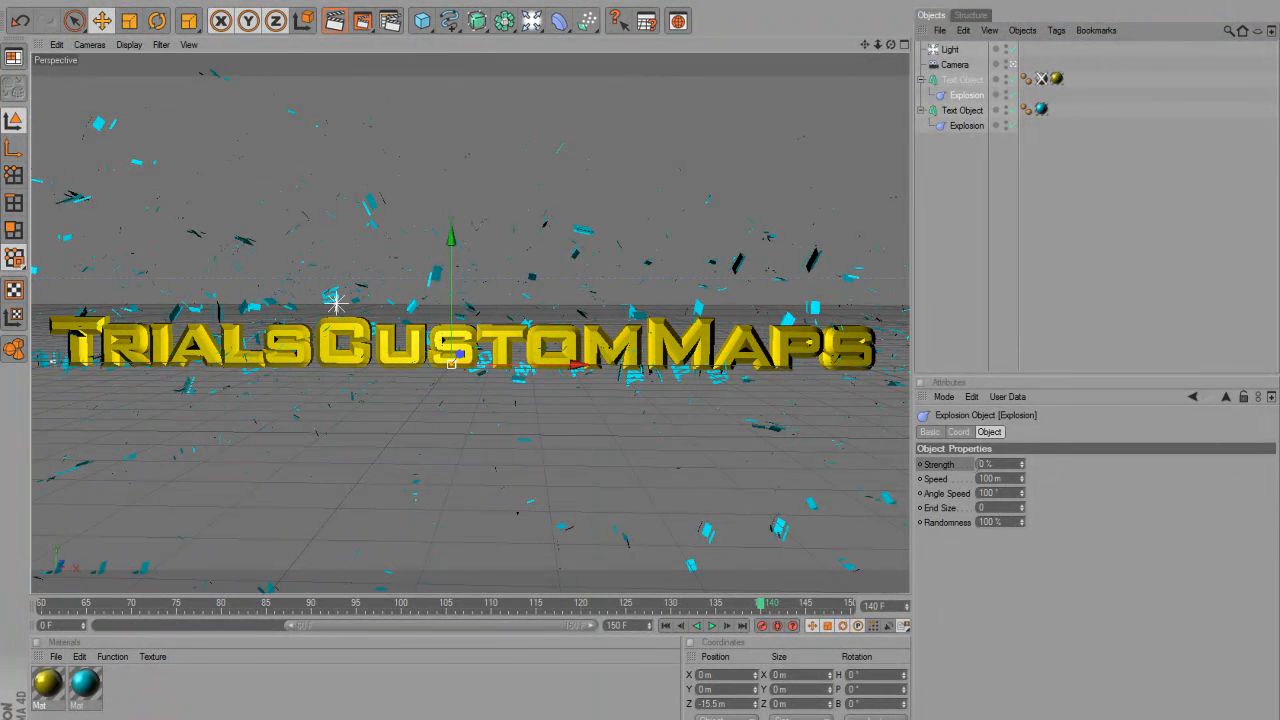
pyautogui.click(999, 464)
pyautogui.write('5')
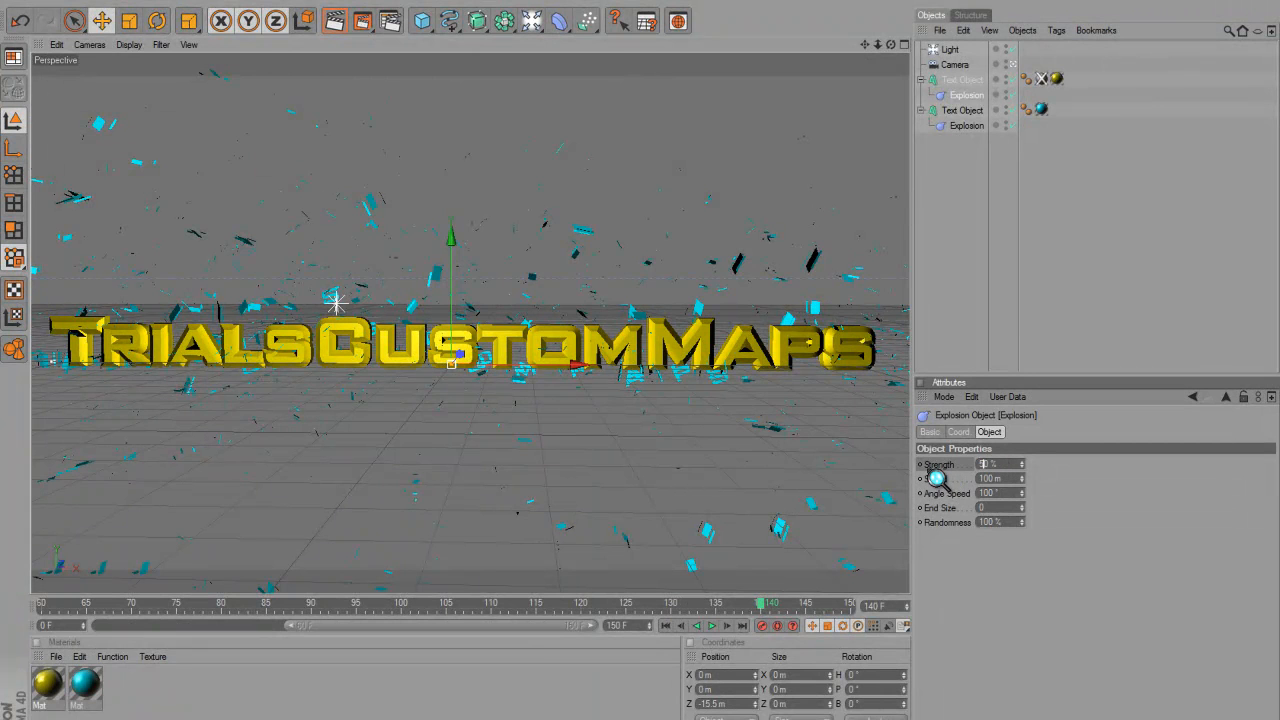
pyautogui.press('Return')
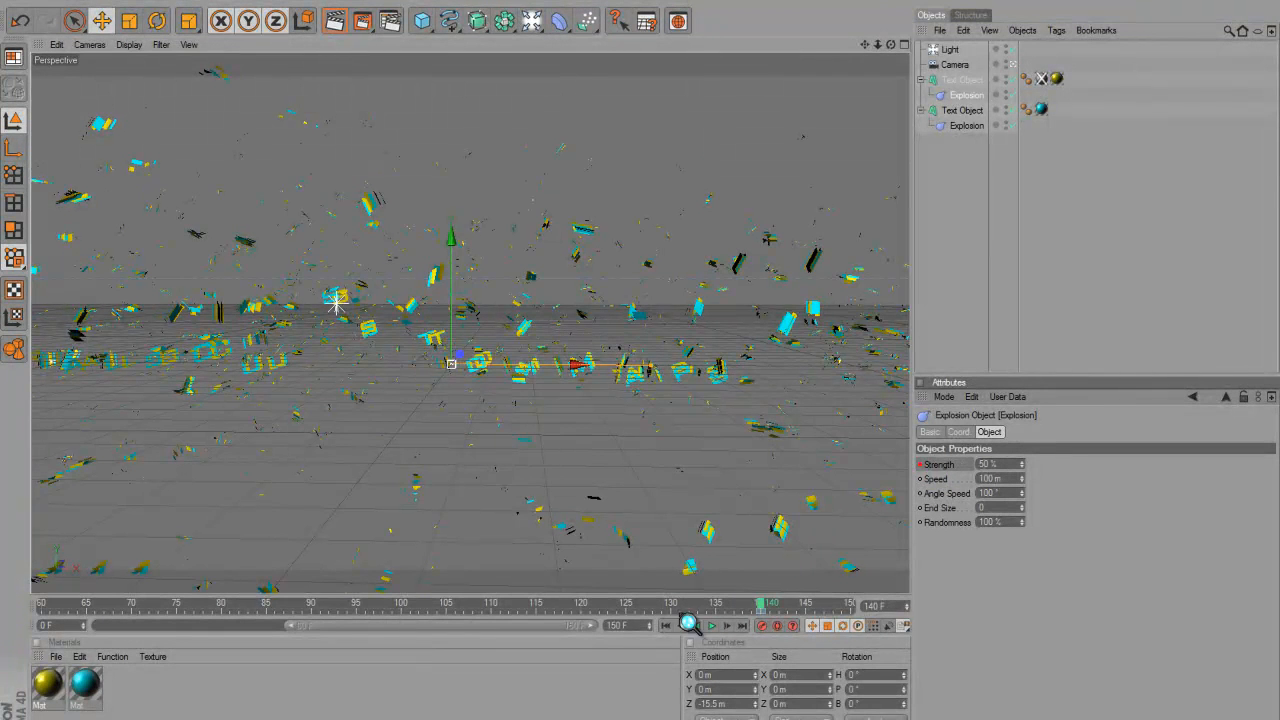
# At frame 120, keyframe the yellow text's Explosion Strength at 0%, play the animation and scrub to frame 150
pyautogui.moveTo(630, 612); pyautogui.dragTo(586, 616)
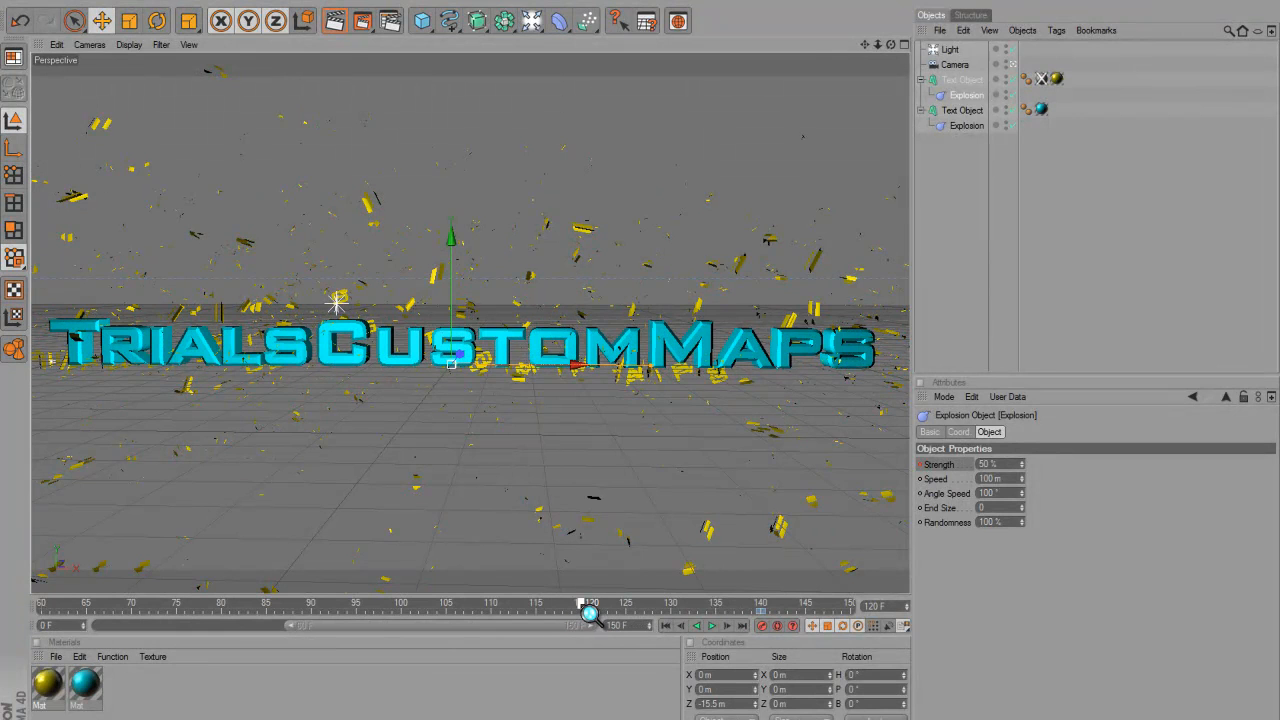
pyautogui.click(980, 464)
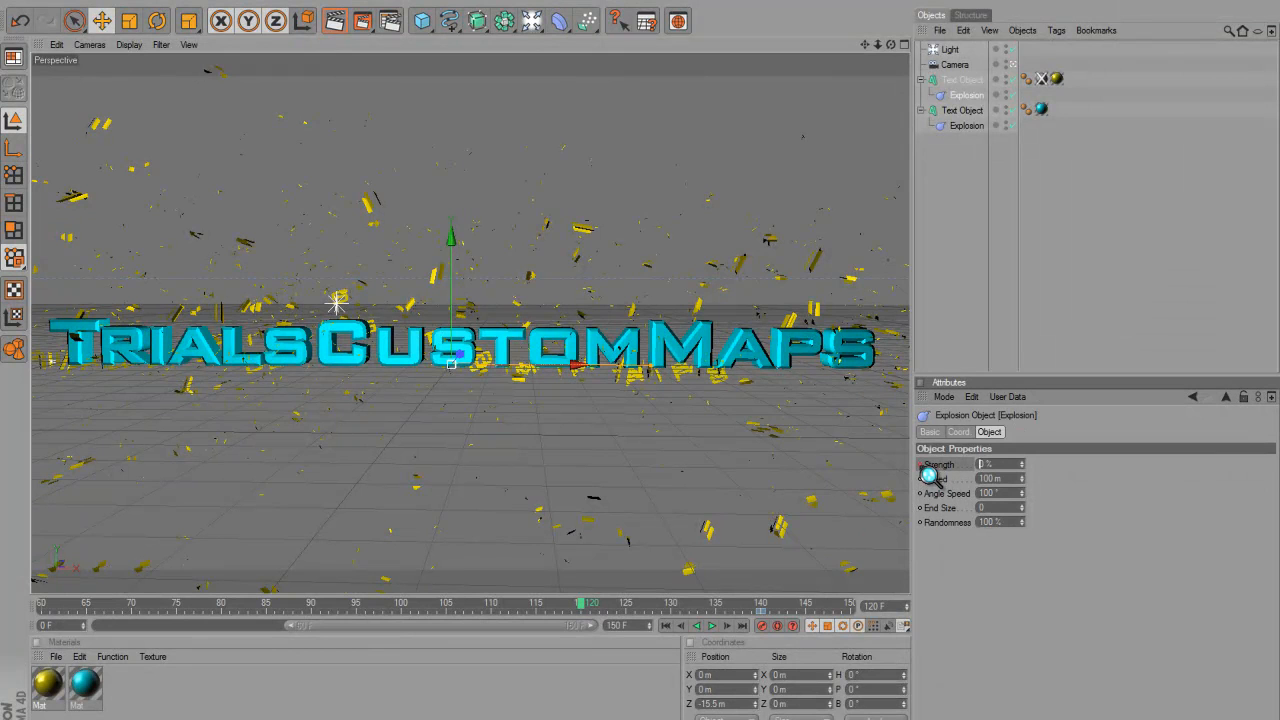
pyautogui.press('Return')
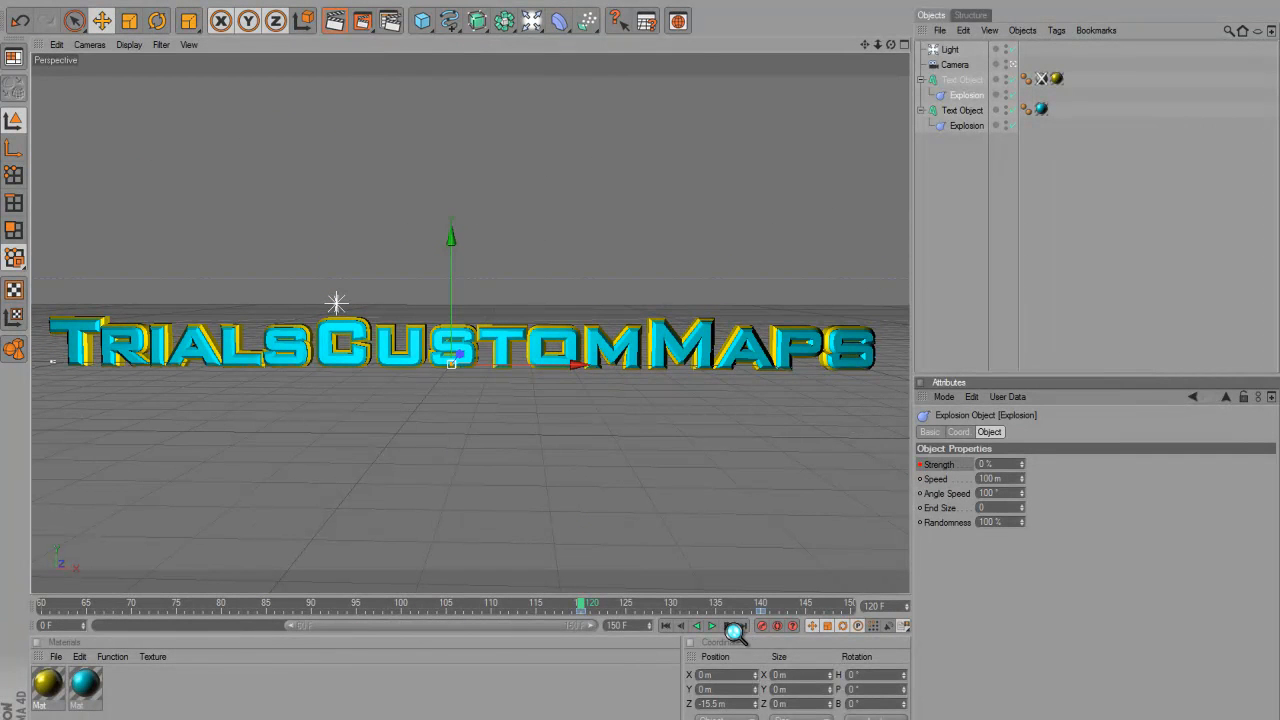
pyautogui.click(713, 626)
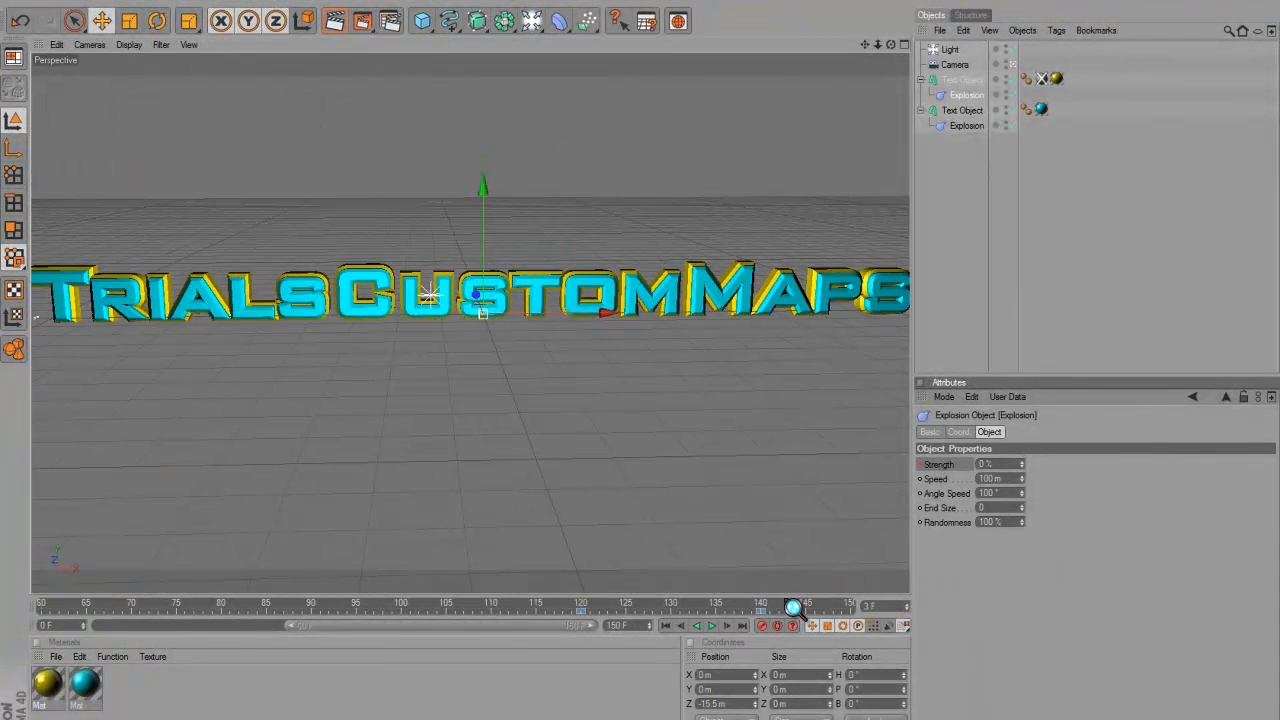
pyautogui.moveTo(810, 609); pyautogui.dragTo(865, 612)
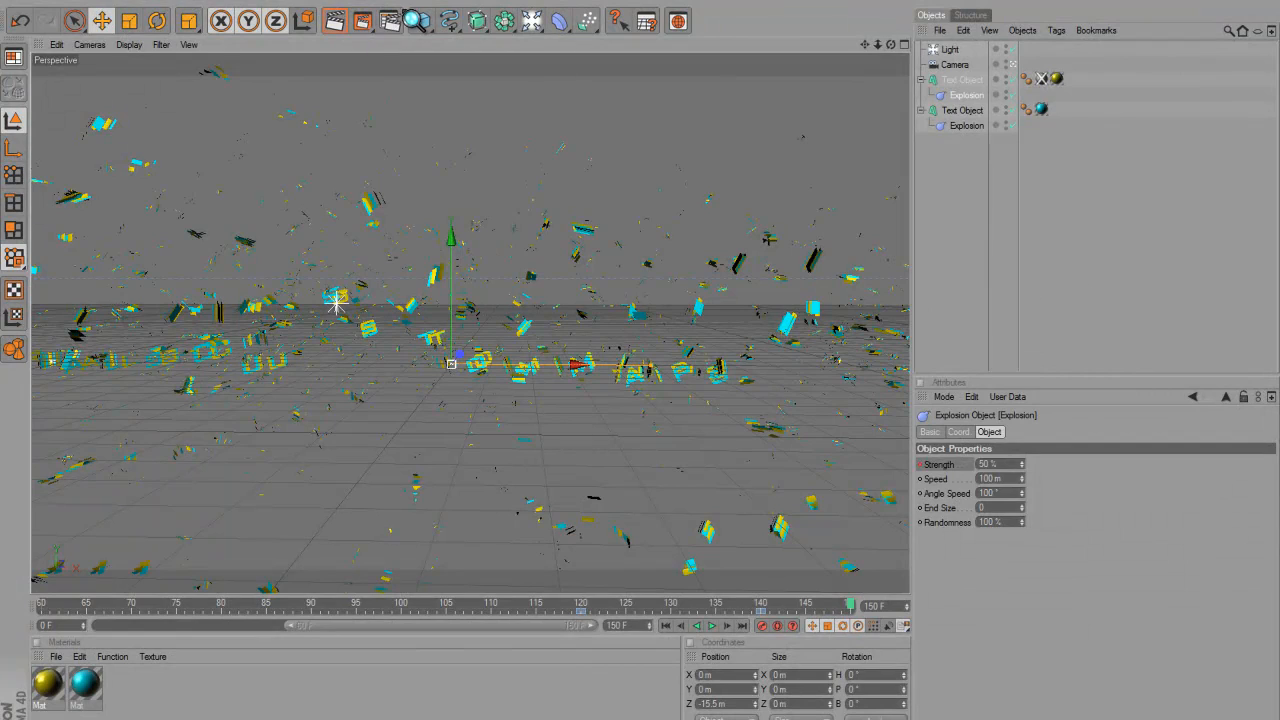
# Set the render's save format to AVI Movie and open the anti-aliasing settings
pyautogui.click(391, 21)
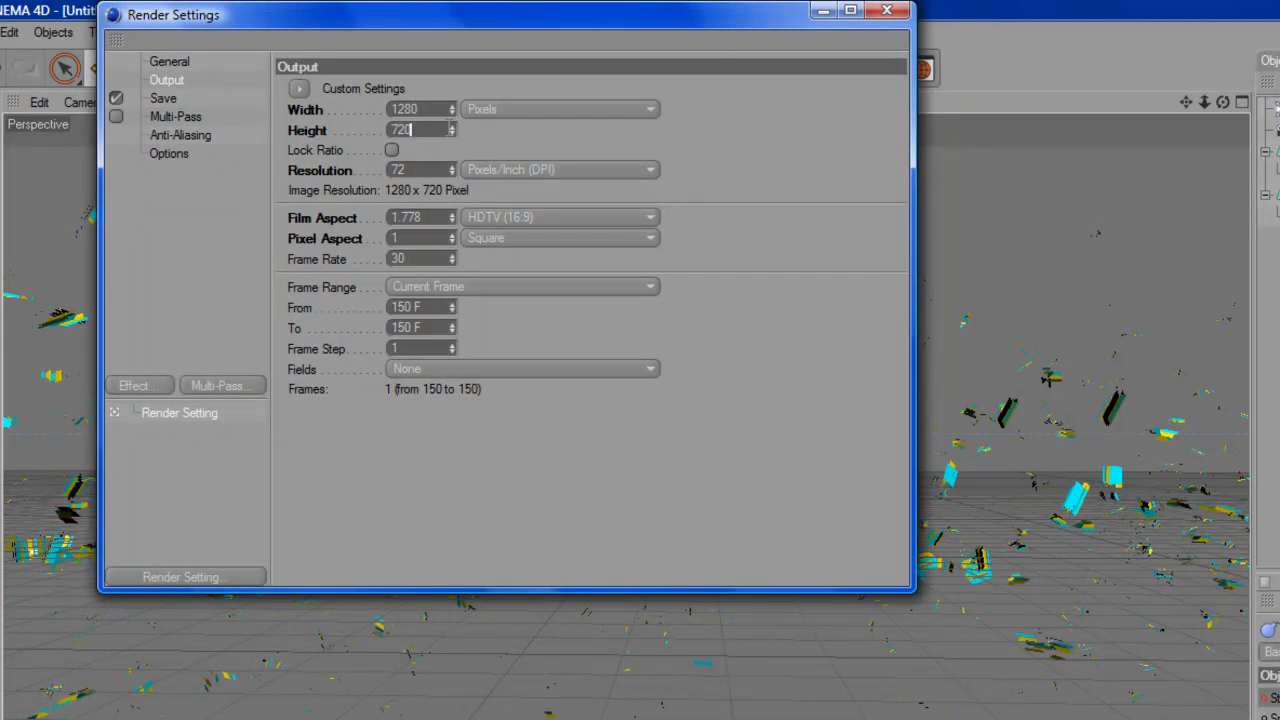
pyautogui.click(172, 100)
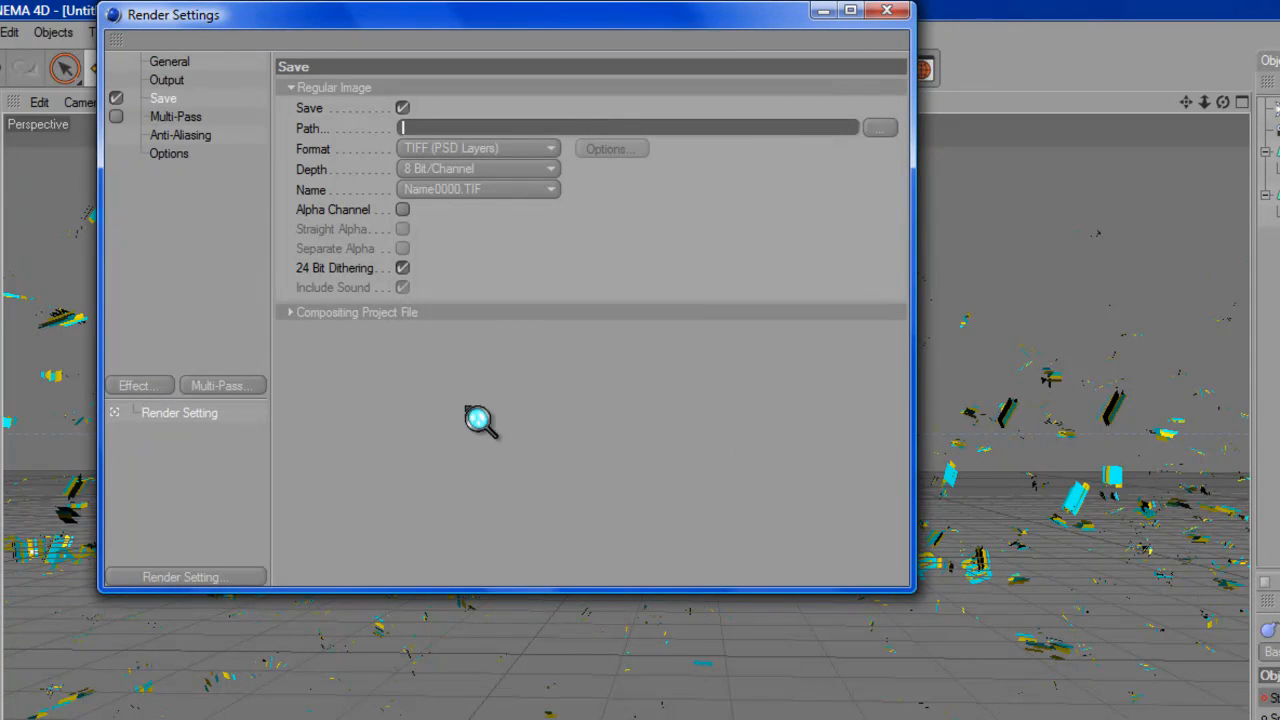
pyautogui.click(550, 149)
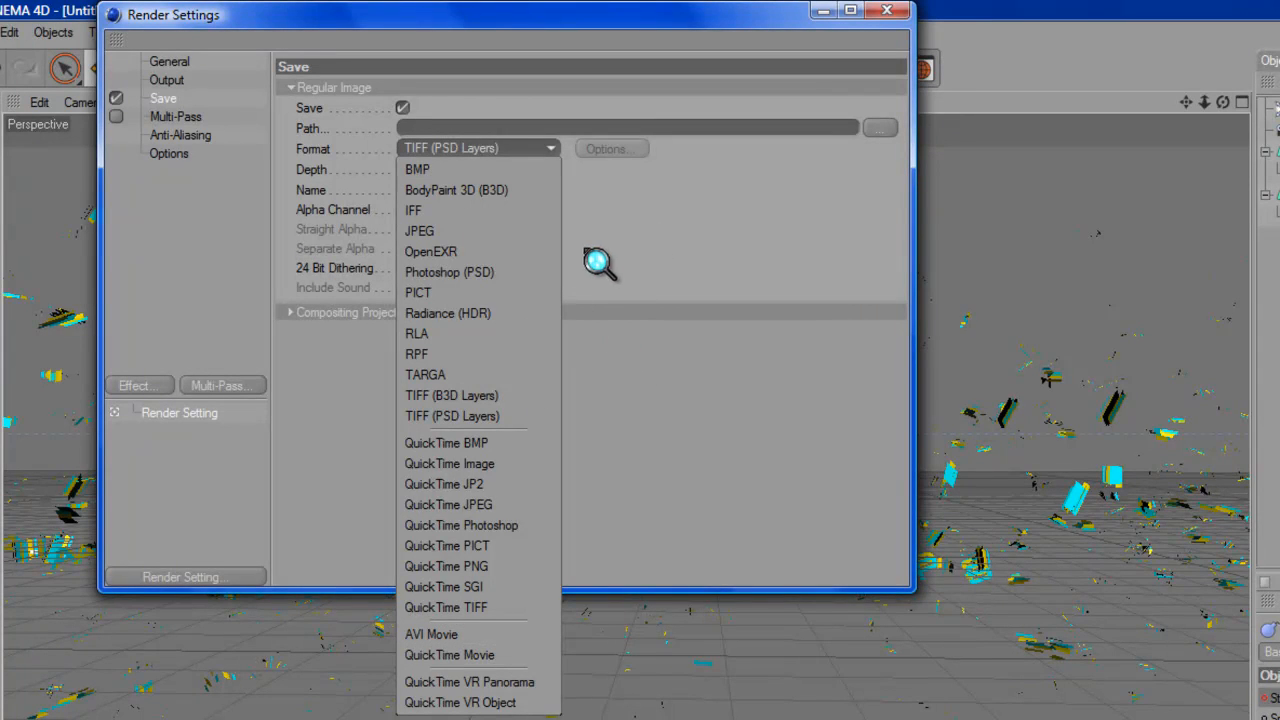
pyautogui.click(480, 638)
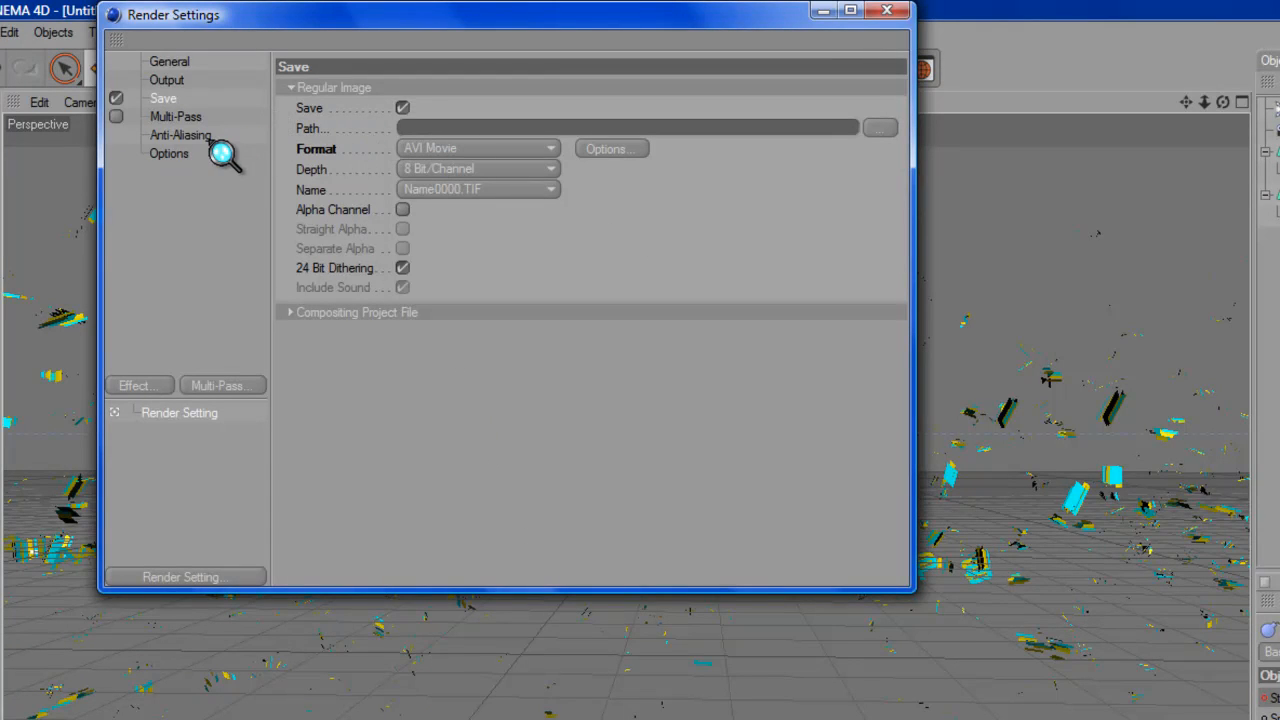
pyautogui.click(198, 124)
pyautogui.click(196, 140)
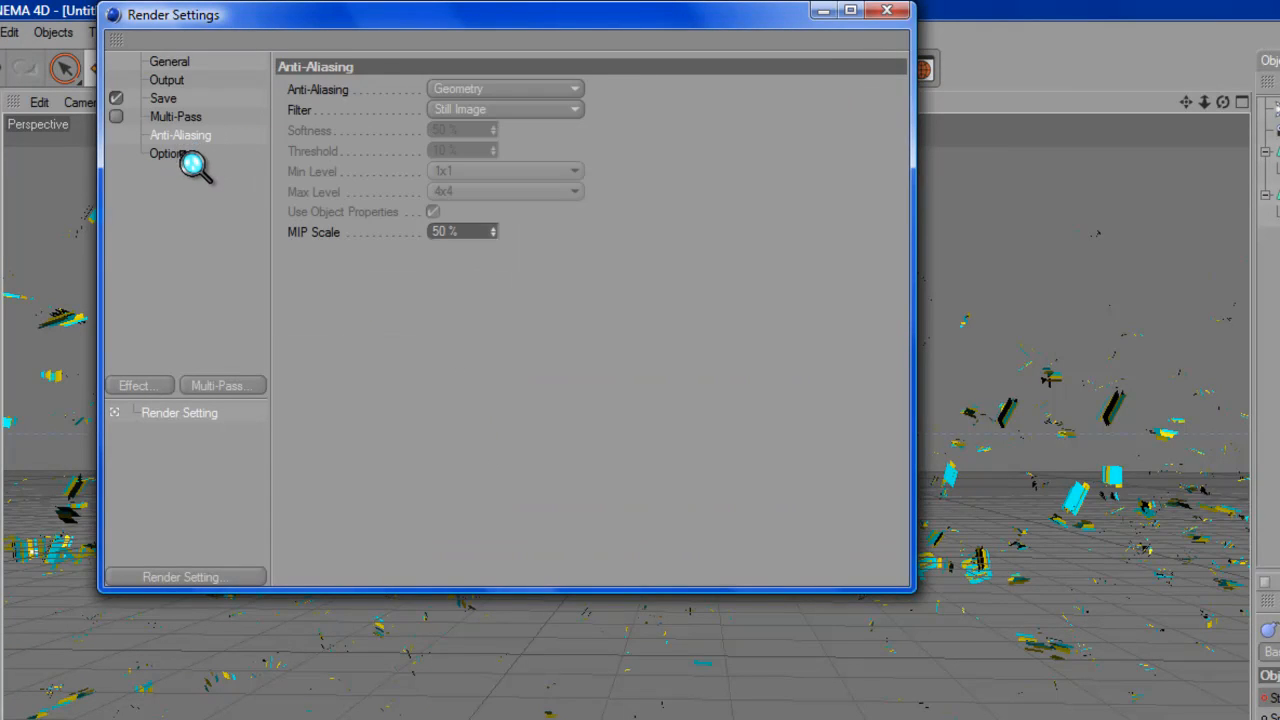
# Review the render's options, general and output settings, and return to the save settings
pyautogui.click(191, 160)
pyautogui.click(188, 66)
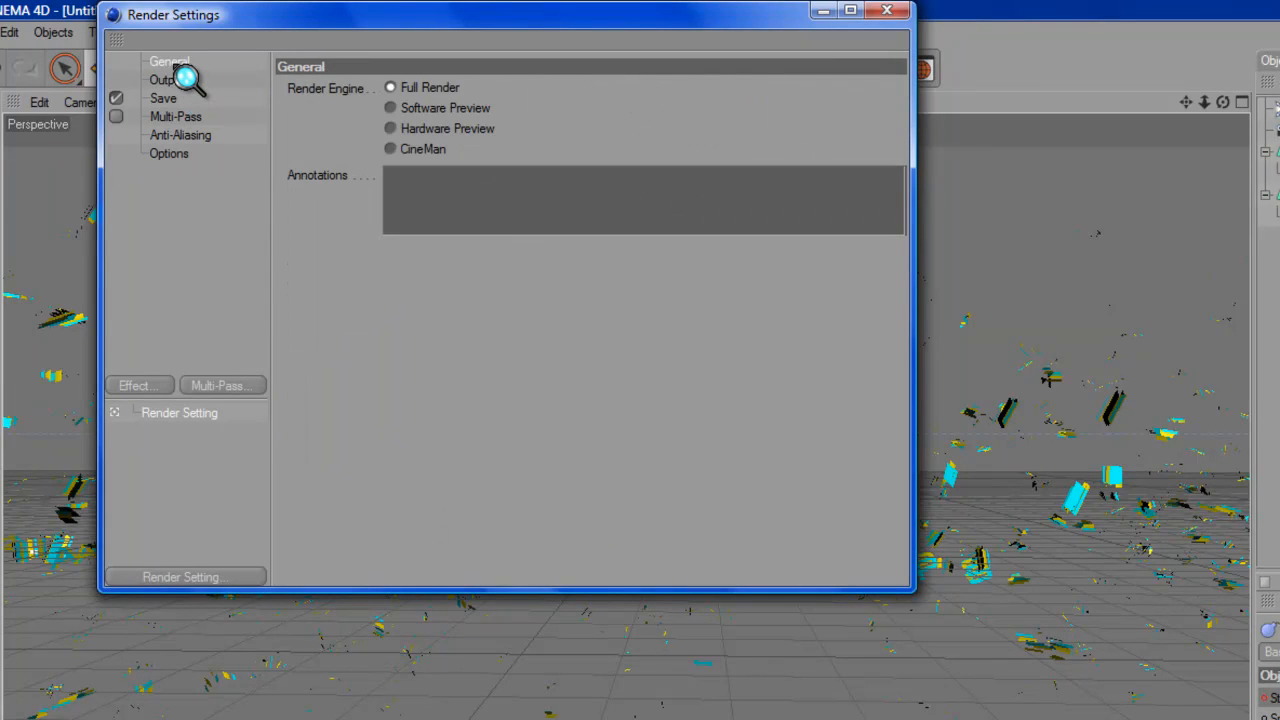
pyautogui.click(189, 87)
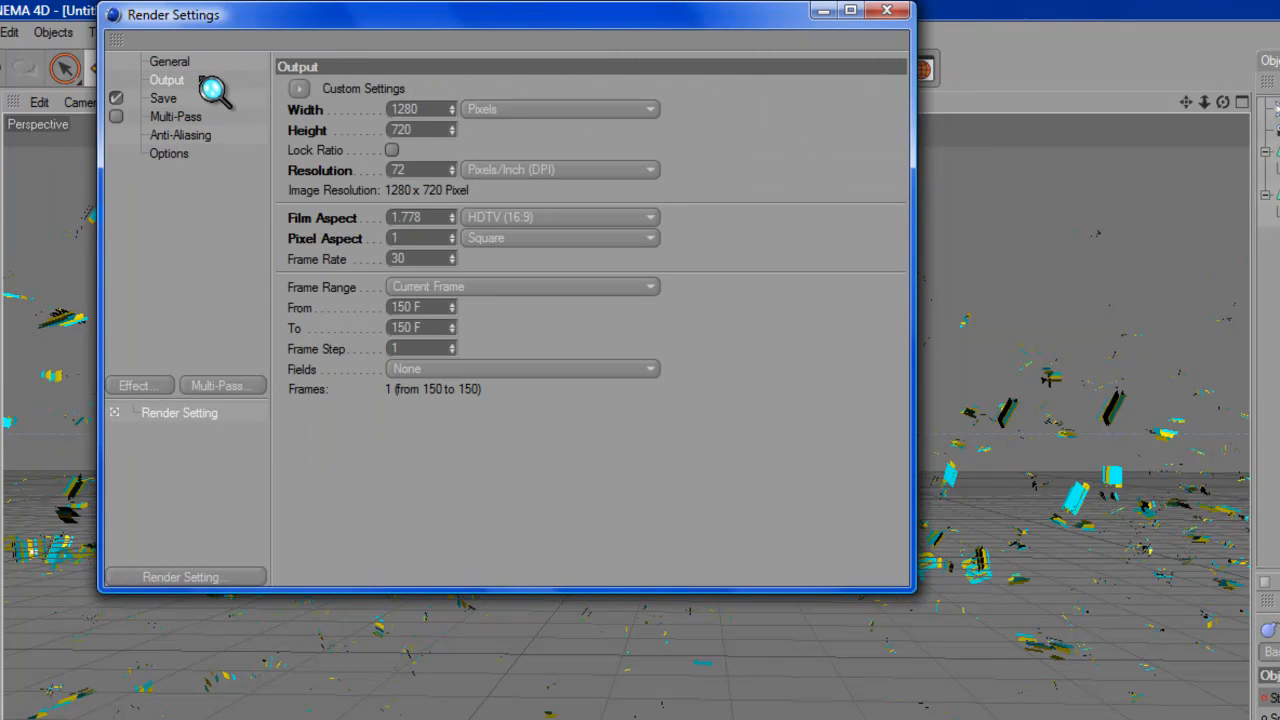
pyautogui.click(200, 102)
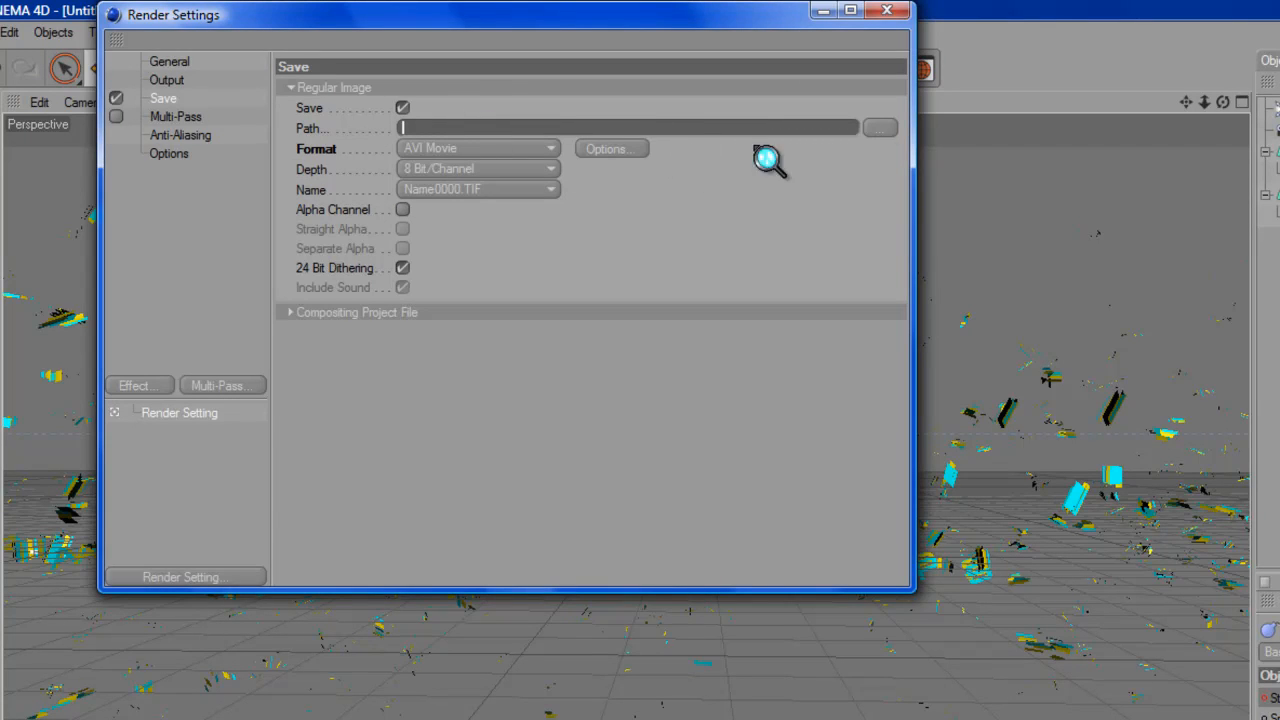
# Browse the available save locations for the rendered movie without choosing one, and close the render settings
pyautogui.click(881, 128)
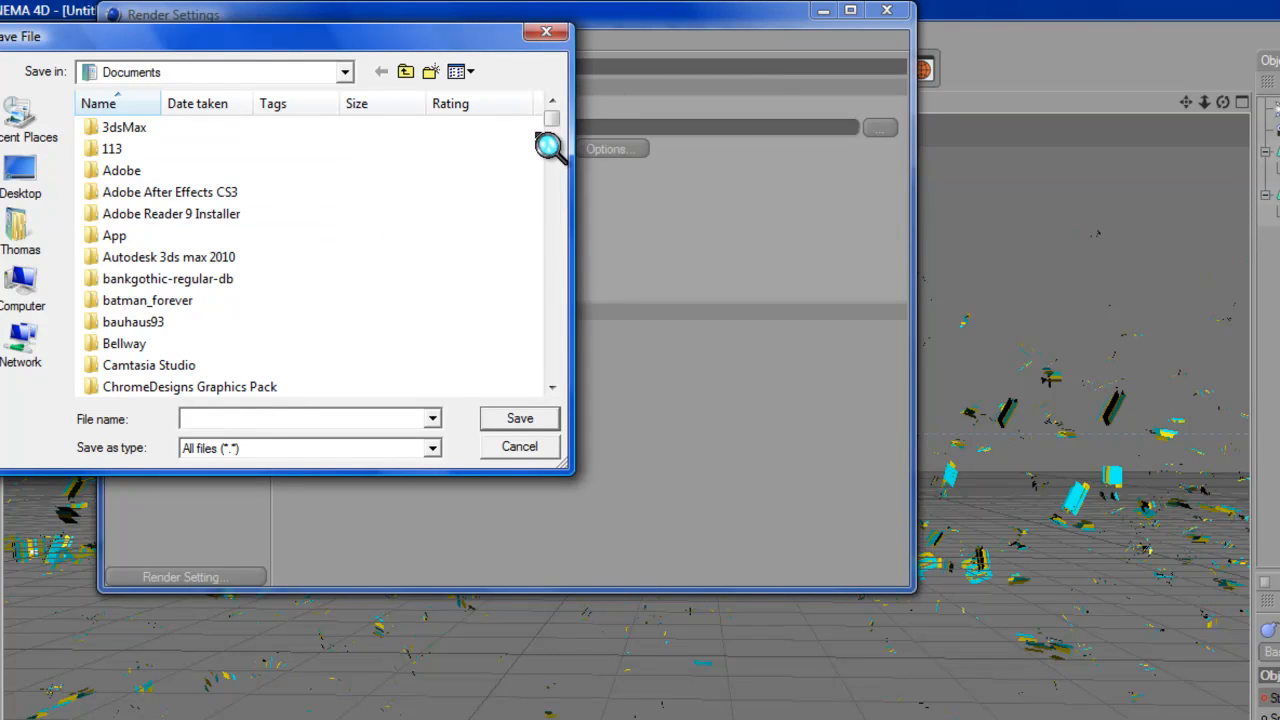
pyautogui.moveTo(553, 132); pyautogui.dragTo(612, 14)
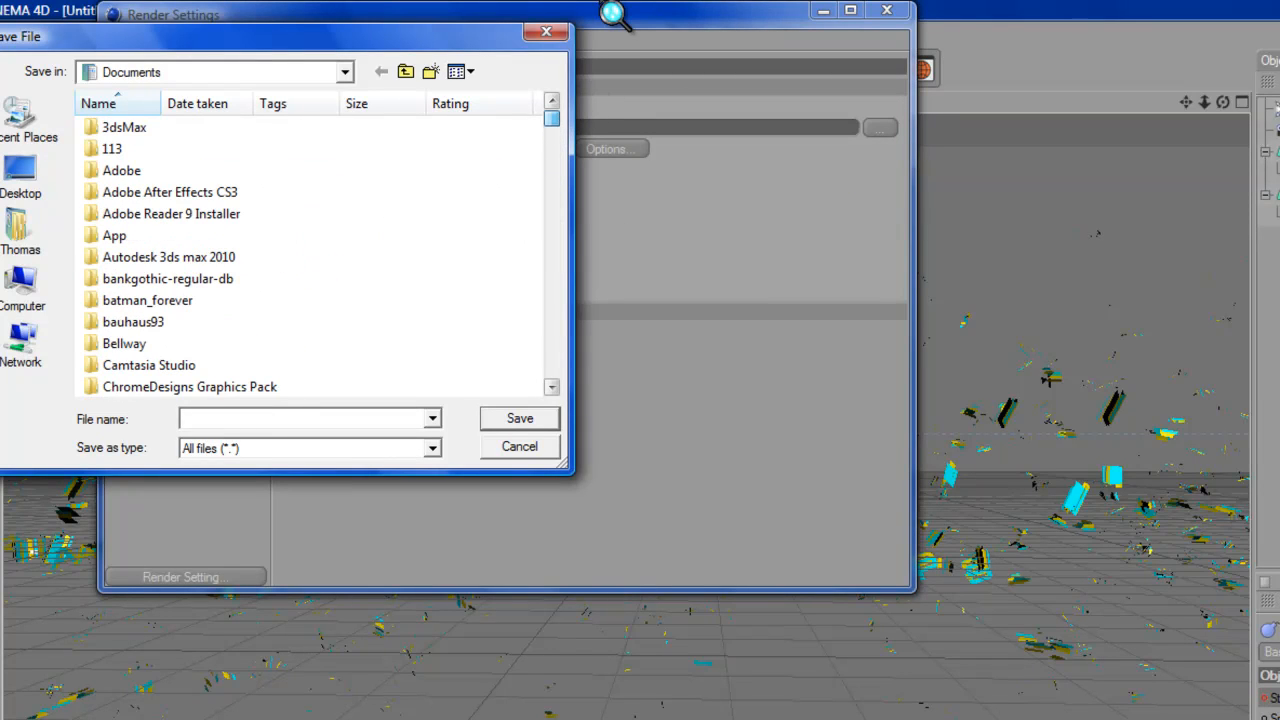
pyautogui.click(550, 449)
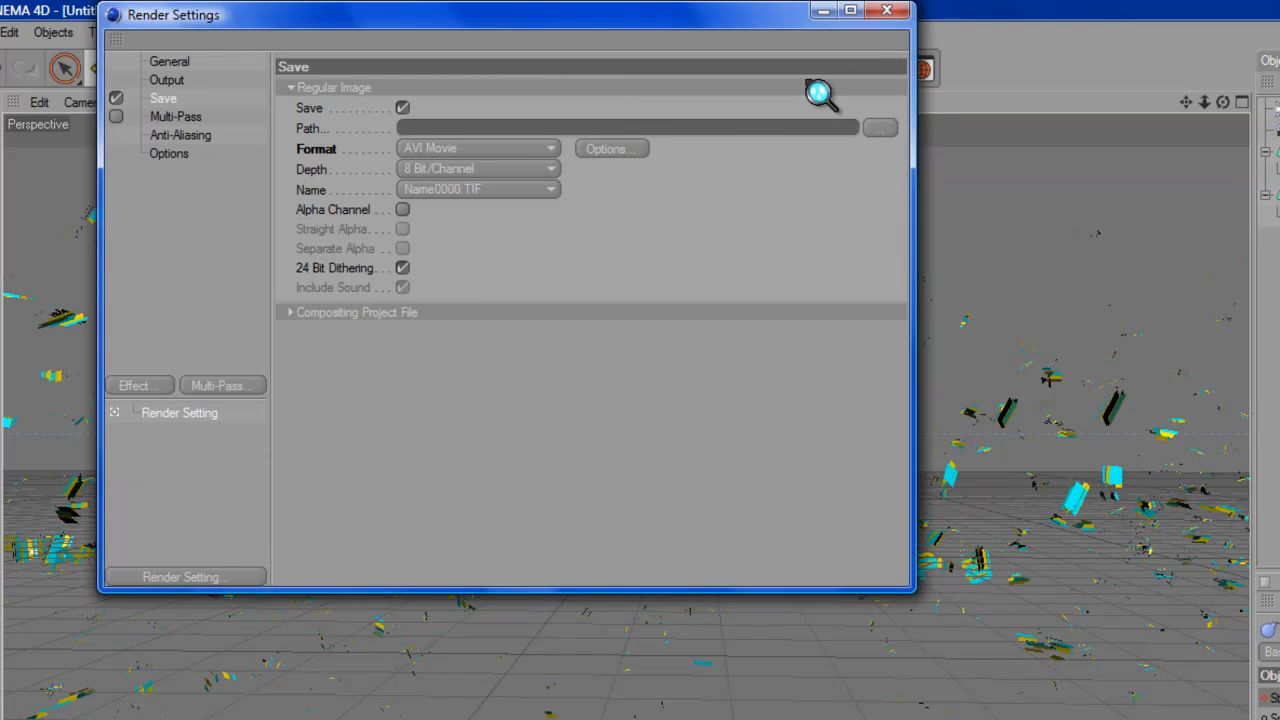
pyautogui.click(887, 10)
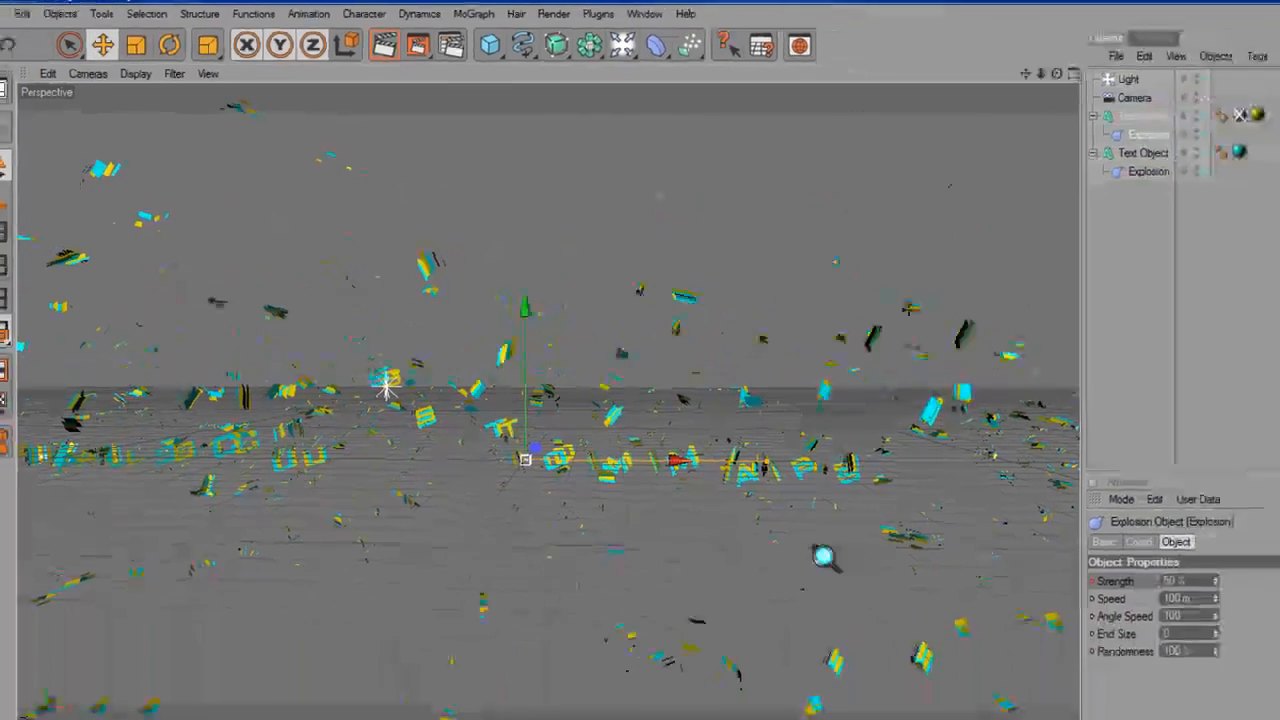